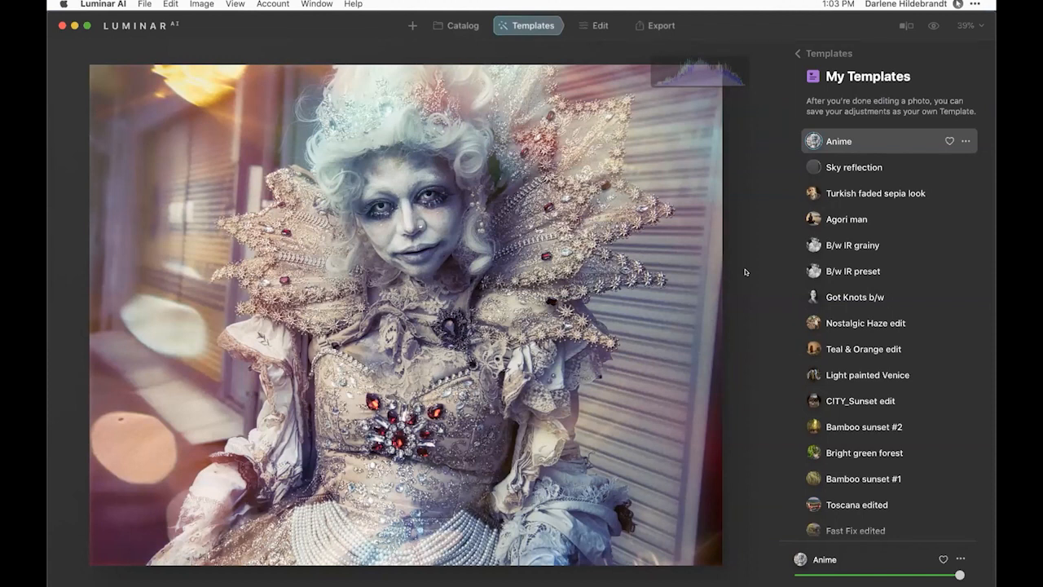
Step: Compare the photo with the Anime template against its unedited original
key("backslash")
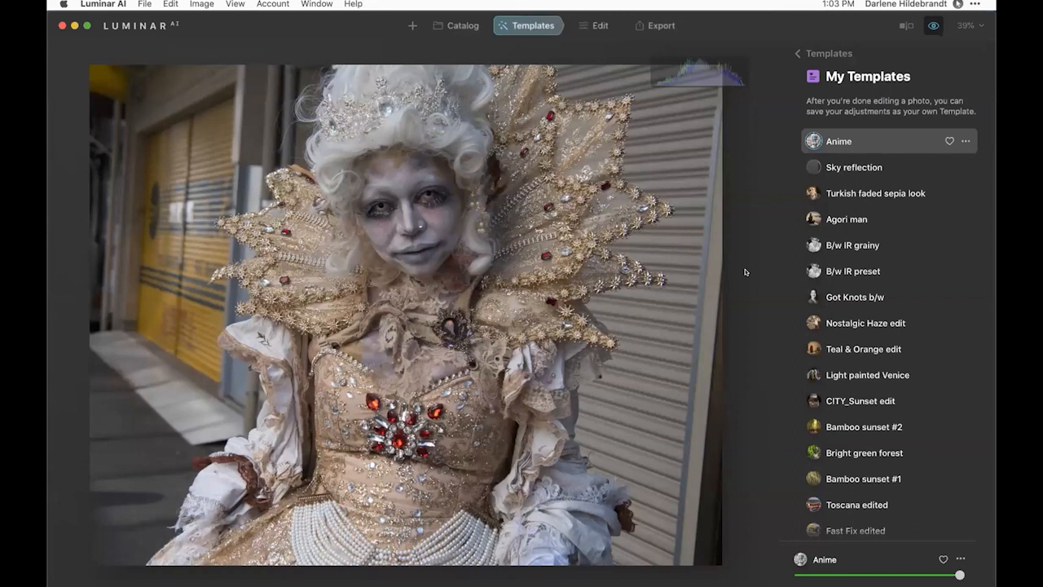
key("backslash")
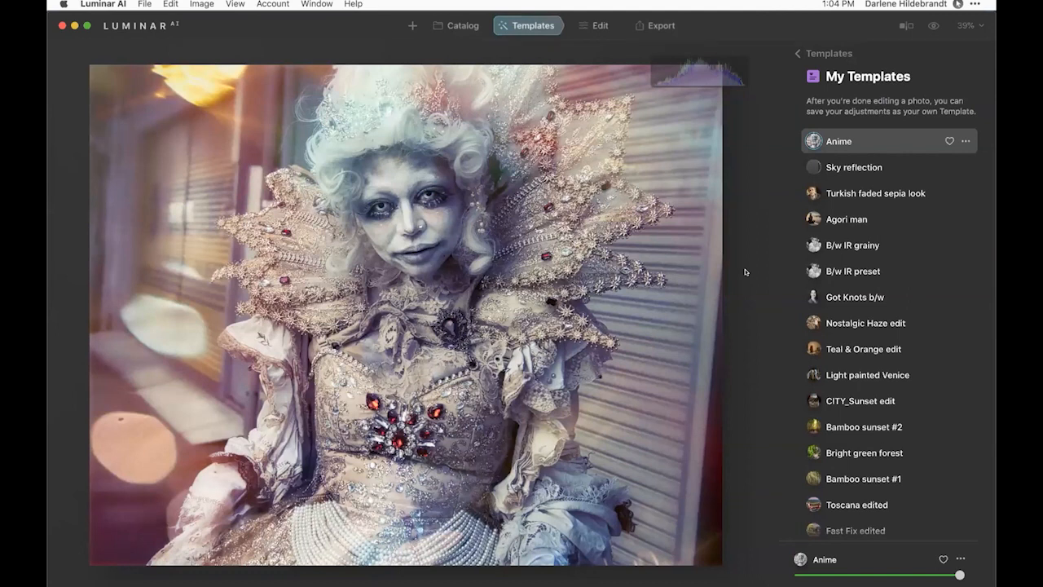
Step: Open the Deep dive album's portrait of the woman in the yellow headscarf for editing, fitted to the view
key("g")
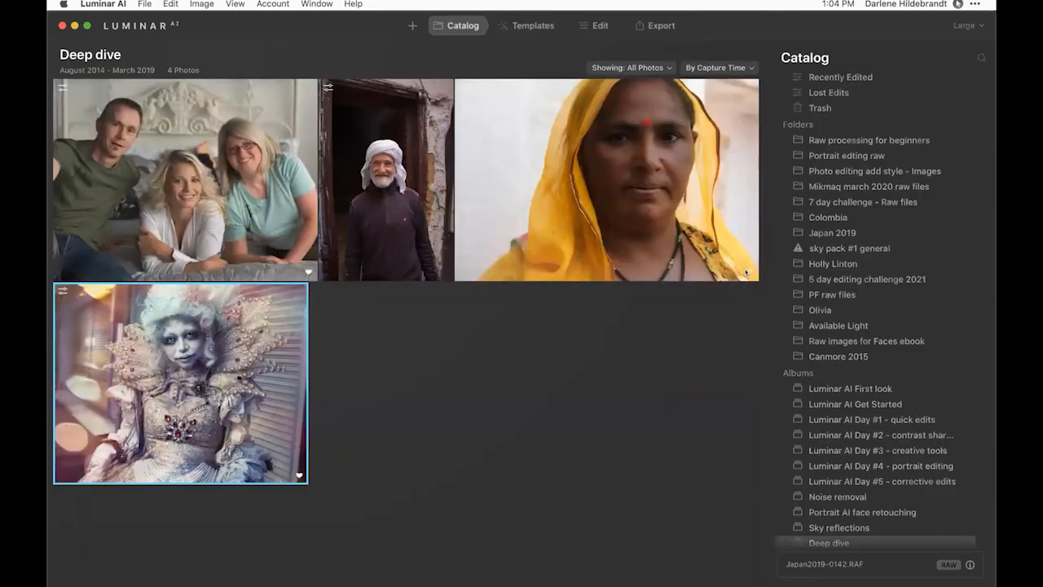
double_click(645, 176)
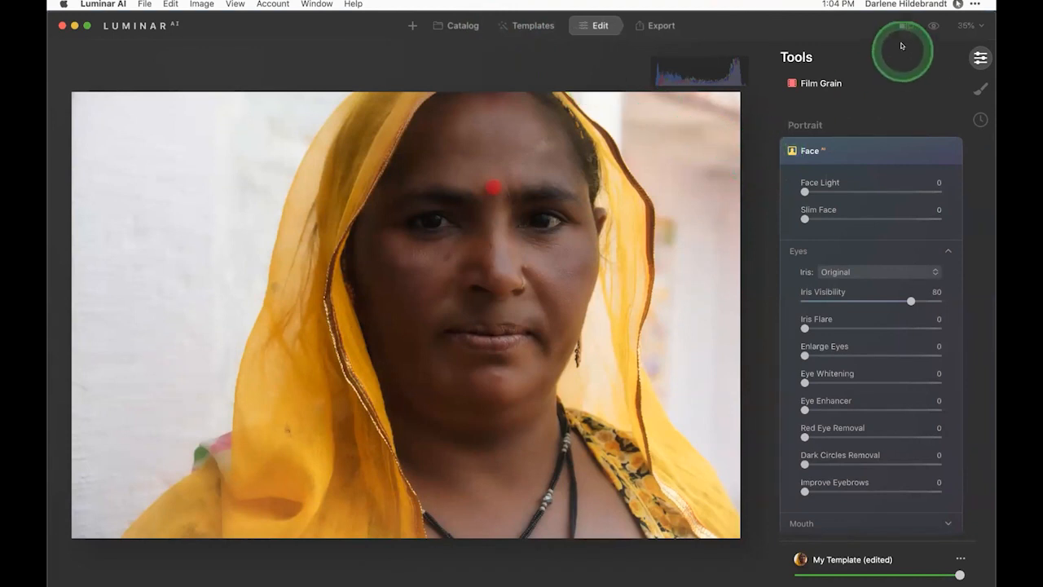
key("super+0")
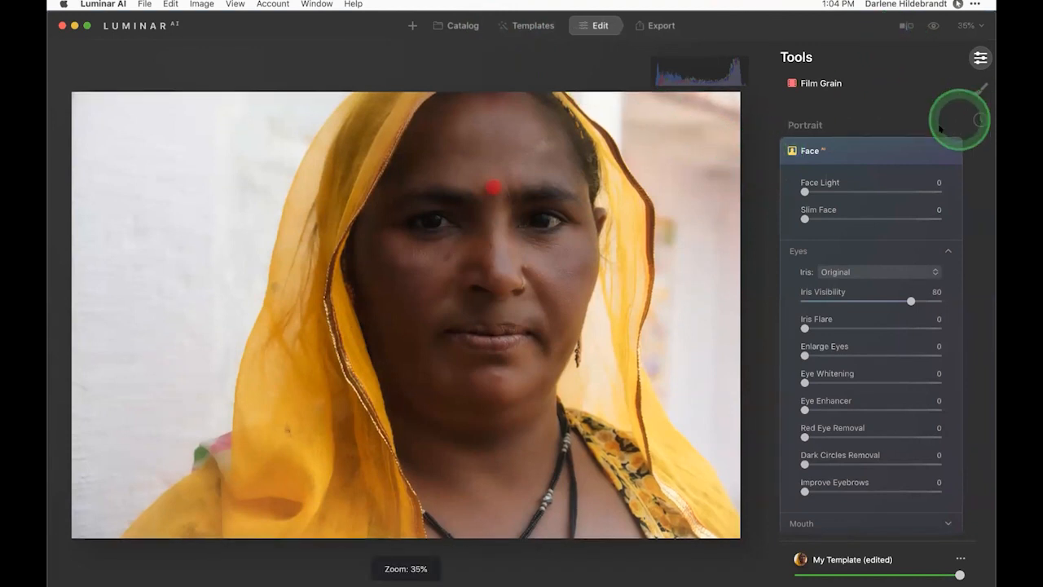
Step: Brighten the woman's face with the Face AI tool by setting Face Light to 44
left_click(870, 154)
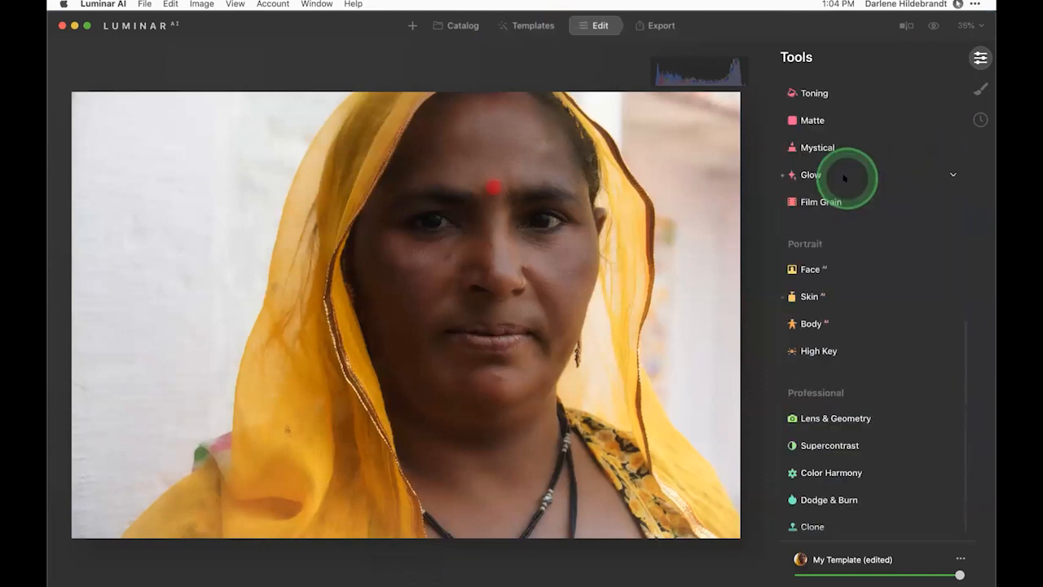
left_click(862, 269)
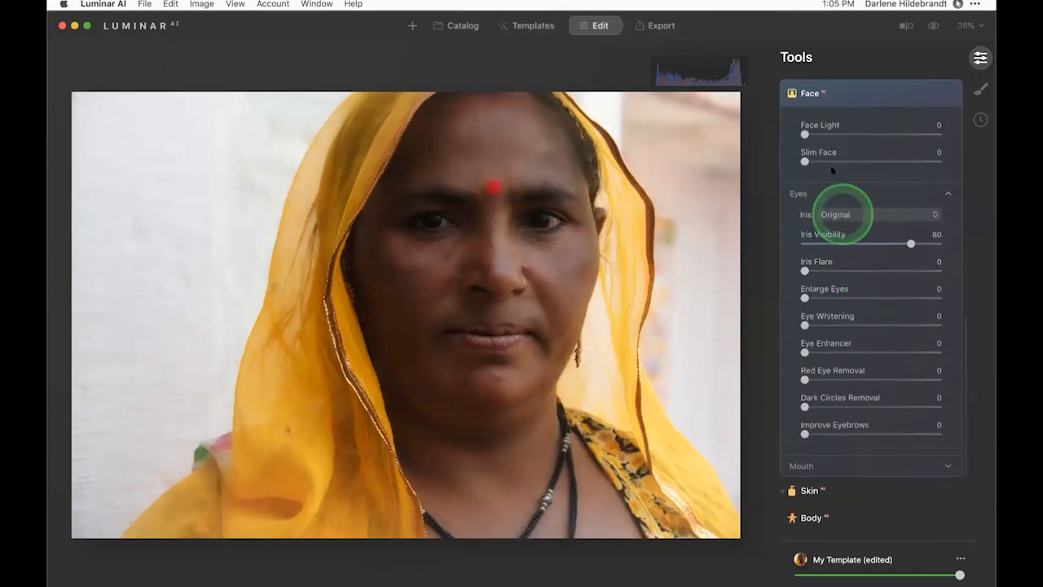
left_click_drag(805, 134, 852, 135)
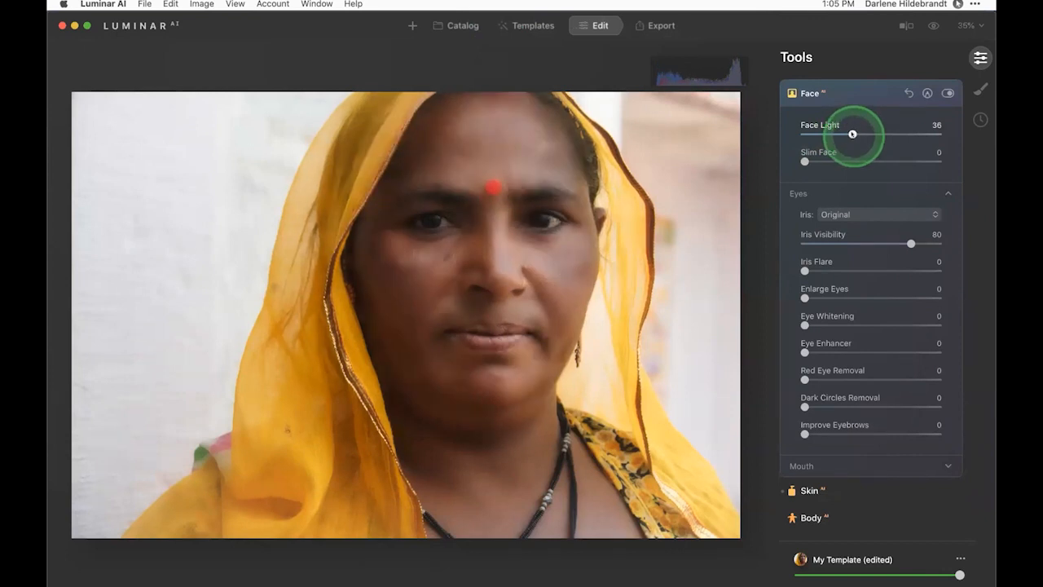
left_click_drag(852, 135, 852, 135)
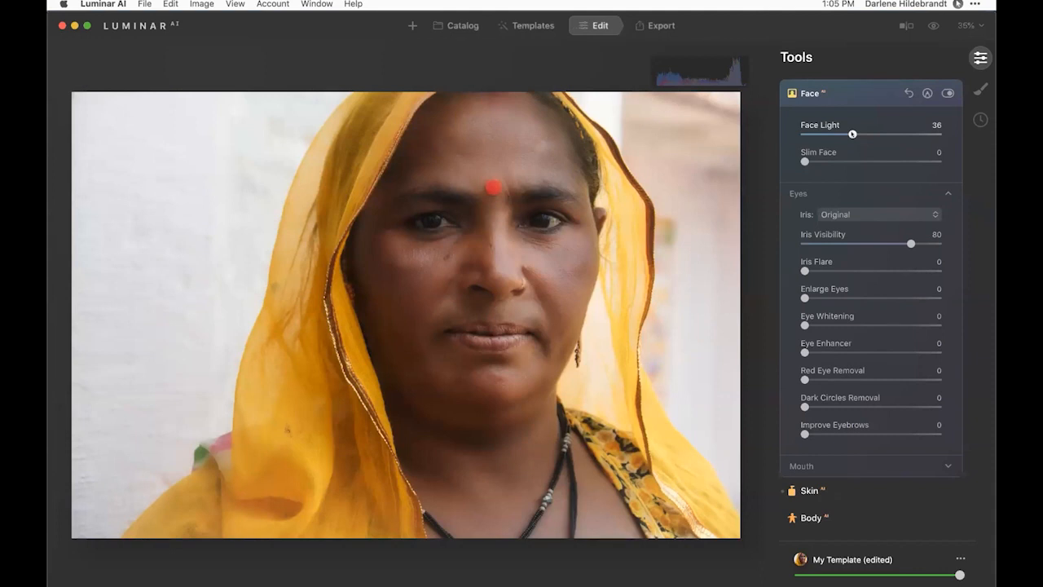
left_click(853, 134)
left_click_drag(852, 134, 863, 133)
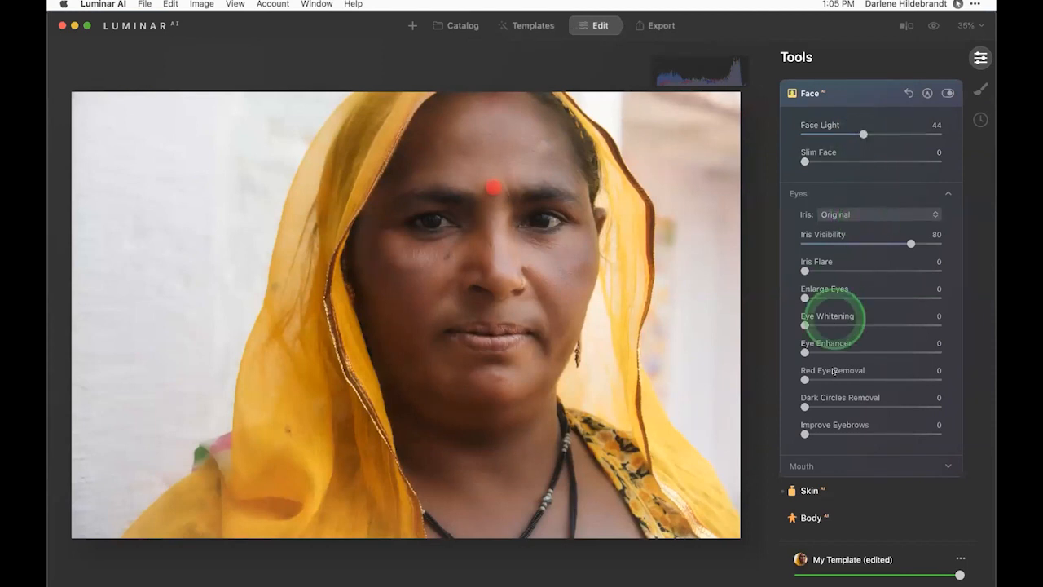
Step: Set Iris Visibility to 88 and change the iris colour to Brown
mouse_move(903, 242)
left_mouse_down()
mouse_move(918, 242)
mouse_move(741, 242)
mouse_move(919, 244)
left_mouse_up()
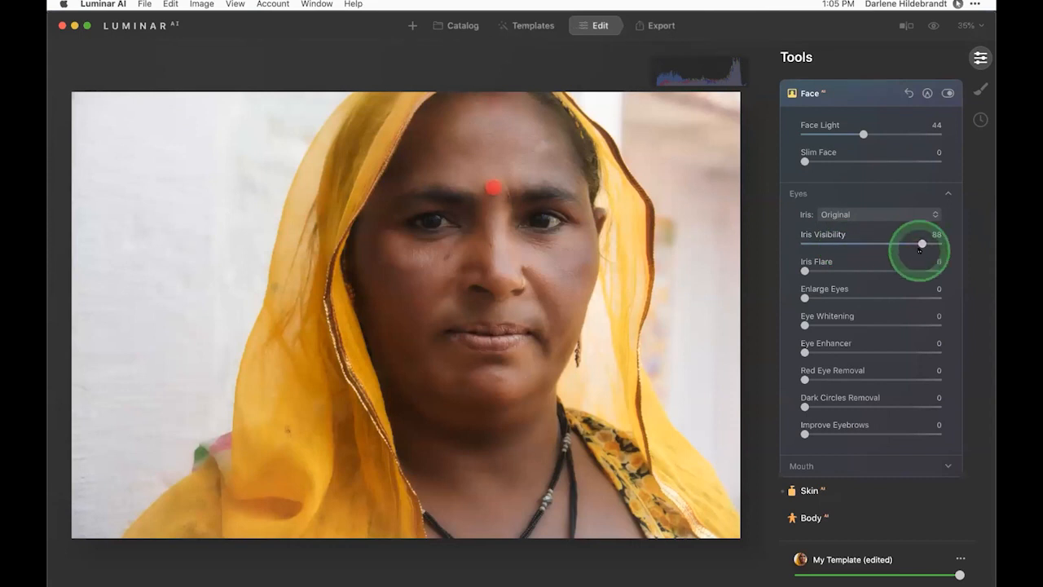
left_click(862, 213)
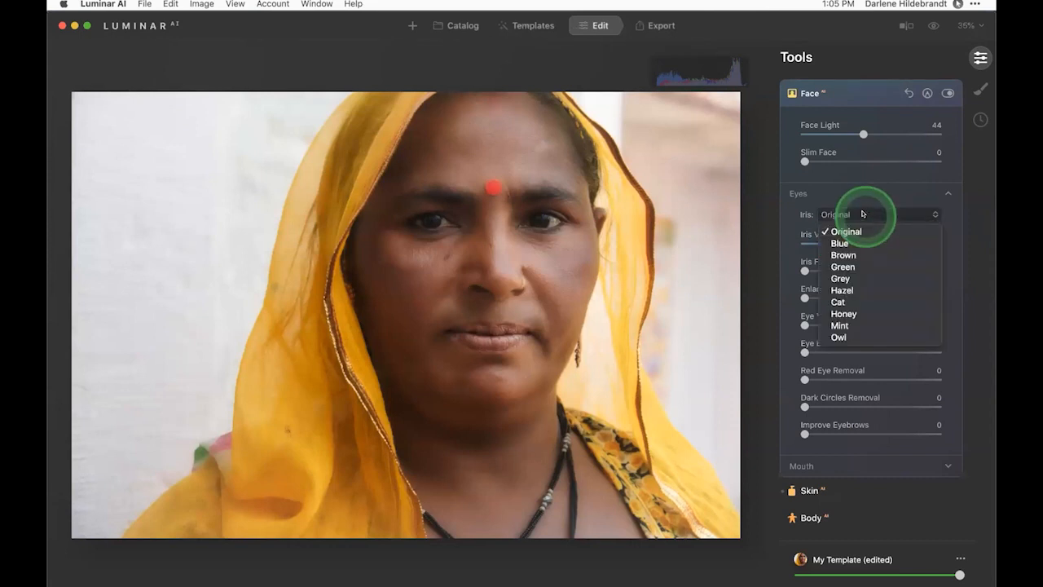
left_click(853, 254)
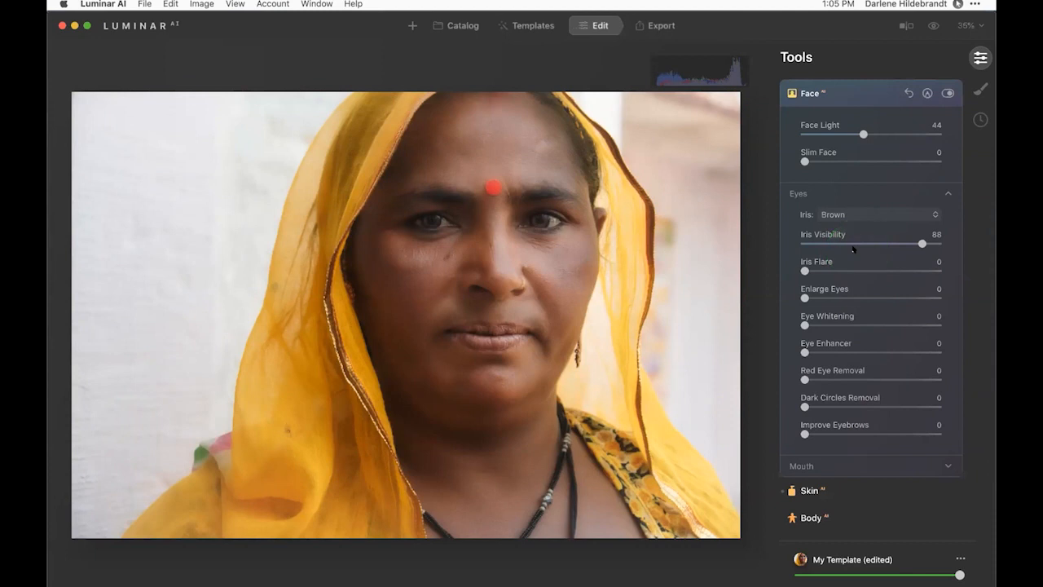
Step: Refine the woman's eyes at close range with Iris Visibility 36, Eye Enhancer 68 and Iris Flare 36
left_click(511, 240)
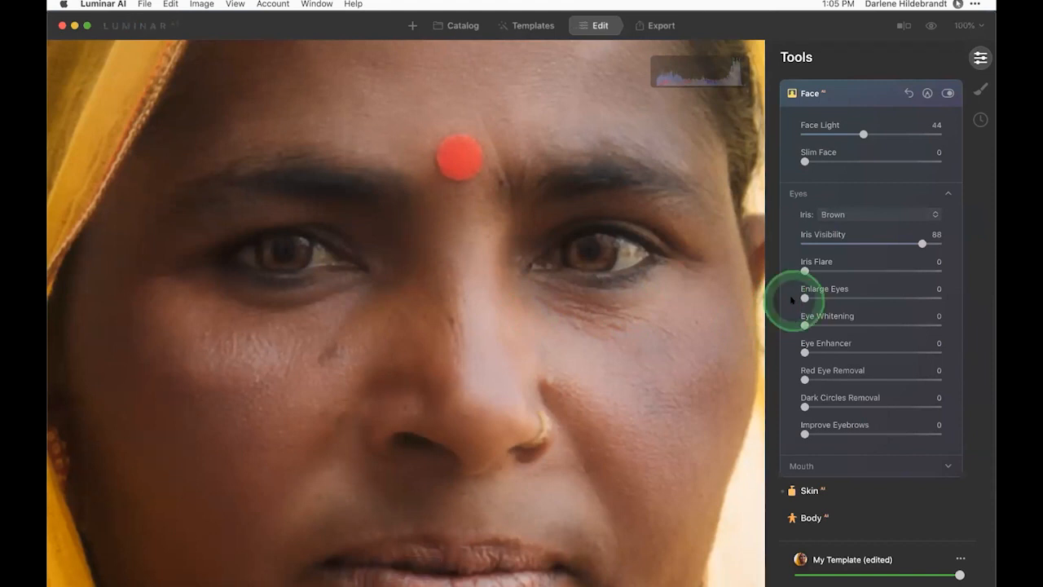
left_click_drag(921, 243, 853, 243)
left_click_drag(908, 353, 896, 352)
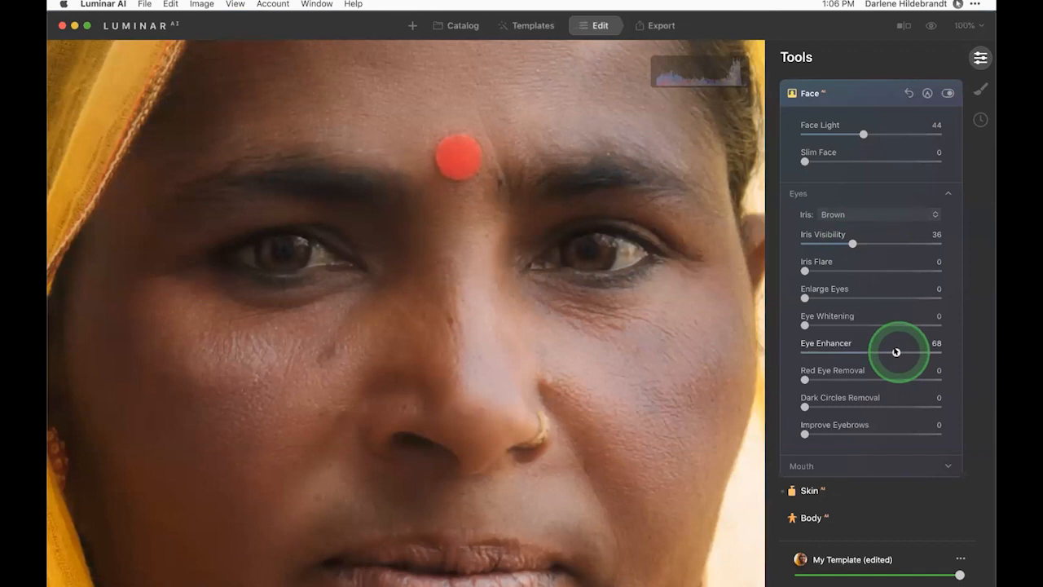
left_click_drag(805, 271, 854, 271)
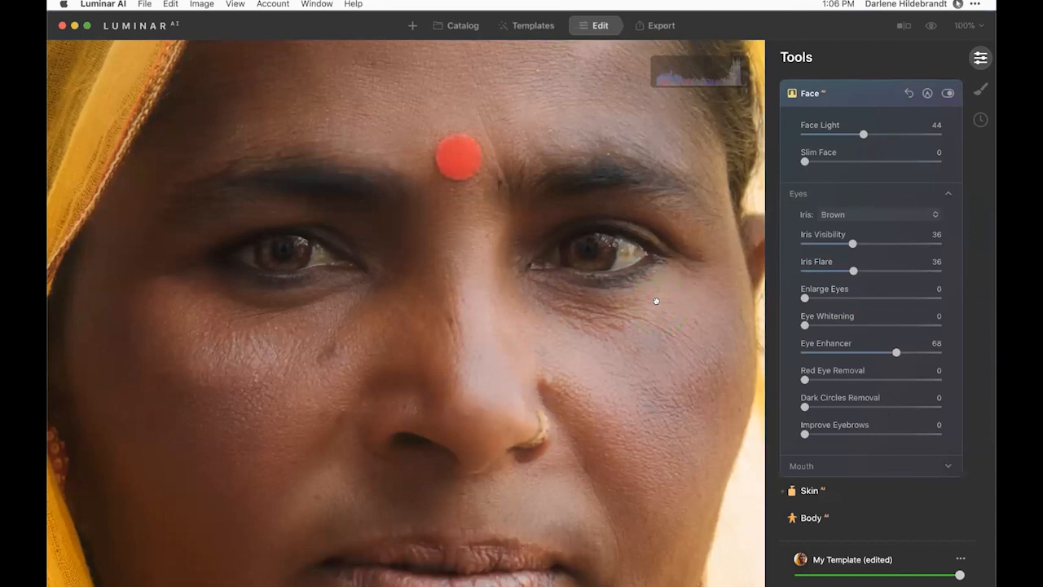
Step: Compare the close-up with the unedited original, and with the Face AI adjustments switched off and on
key("backslash")
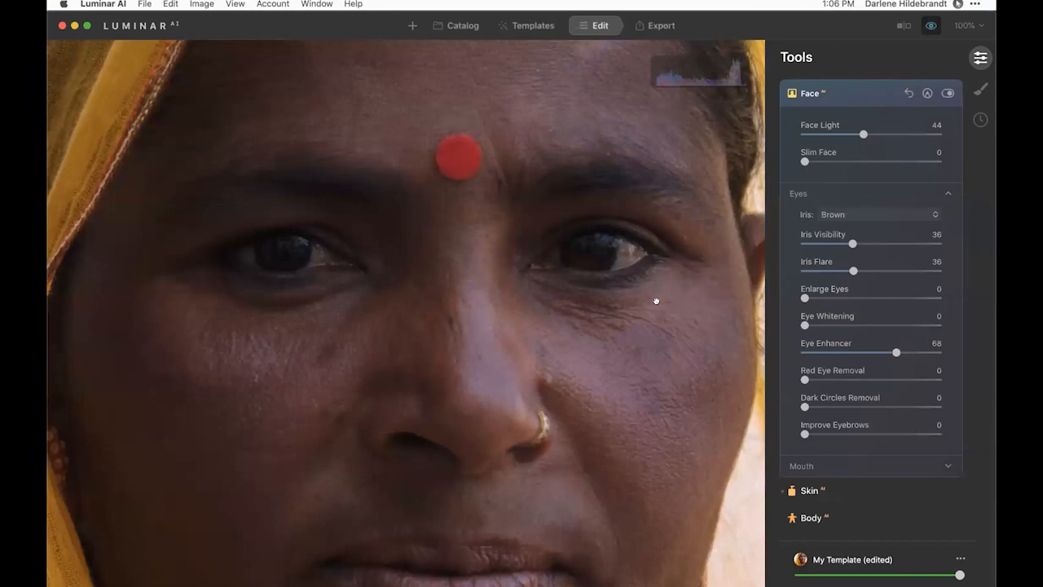
key("backslash")
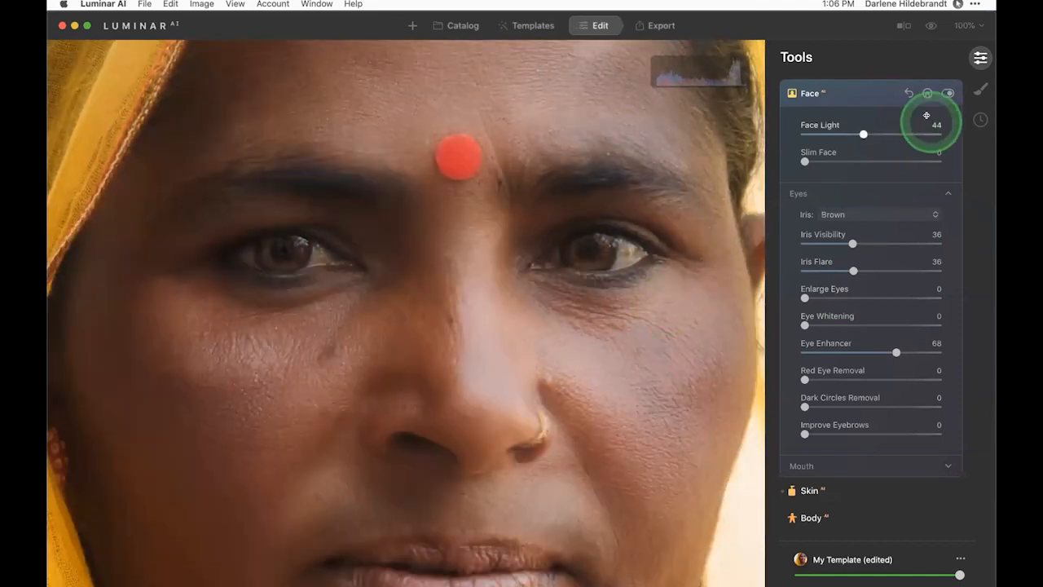
left_click(947, 94)
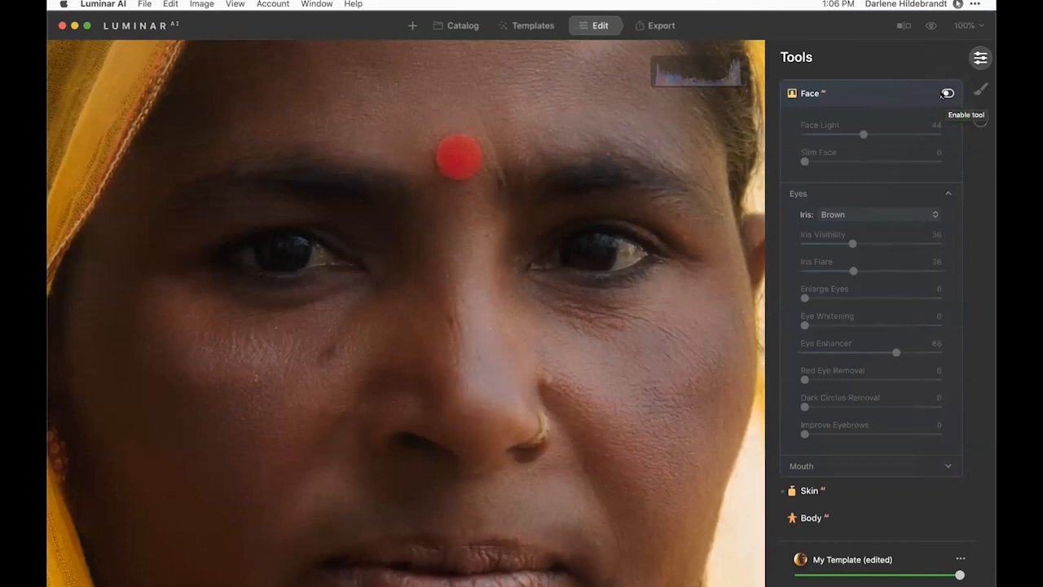
left_click(943, 94)
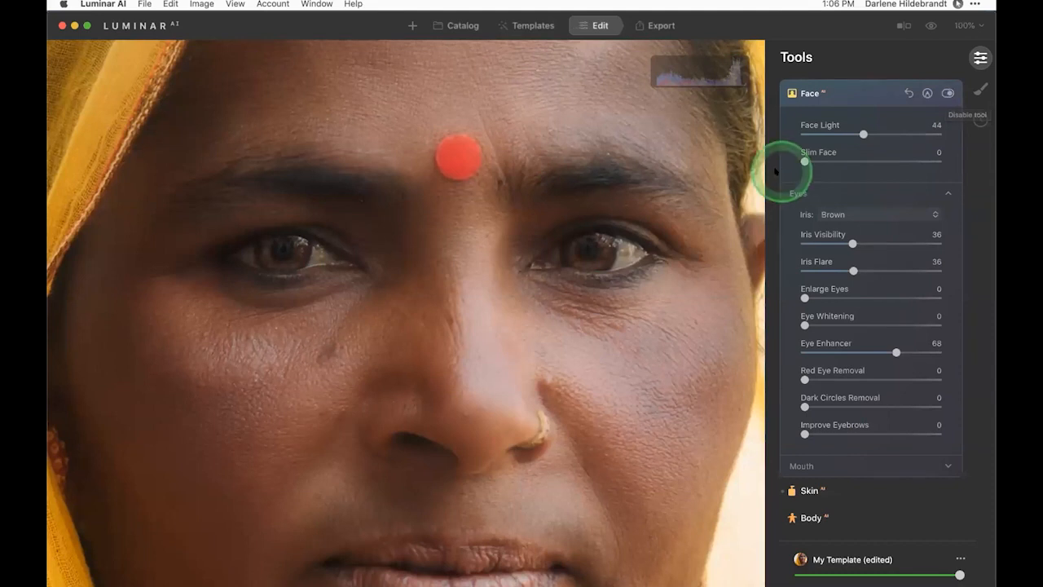
double_click(738, 173)
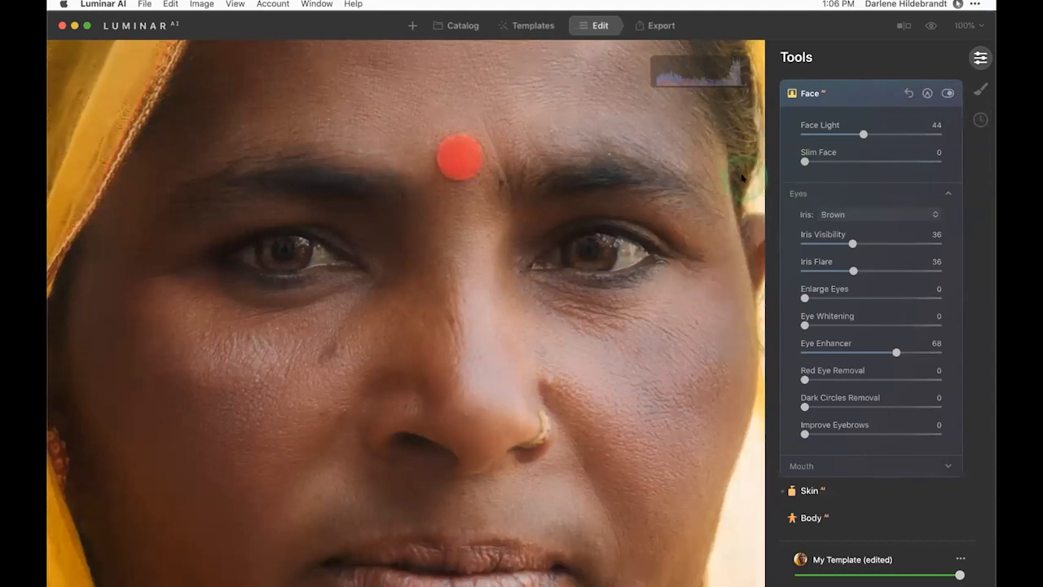
Step: Open the group photo of three people on the bed for editing, fitted to the view
left_click(459, 24)
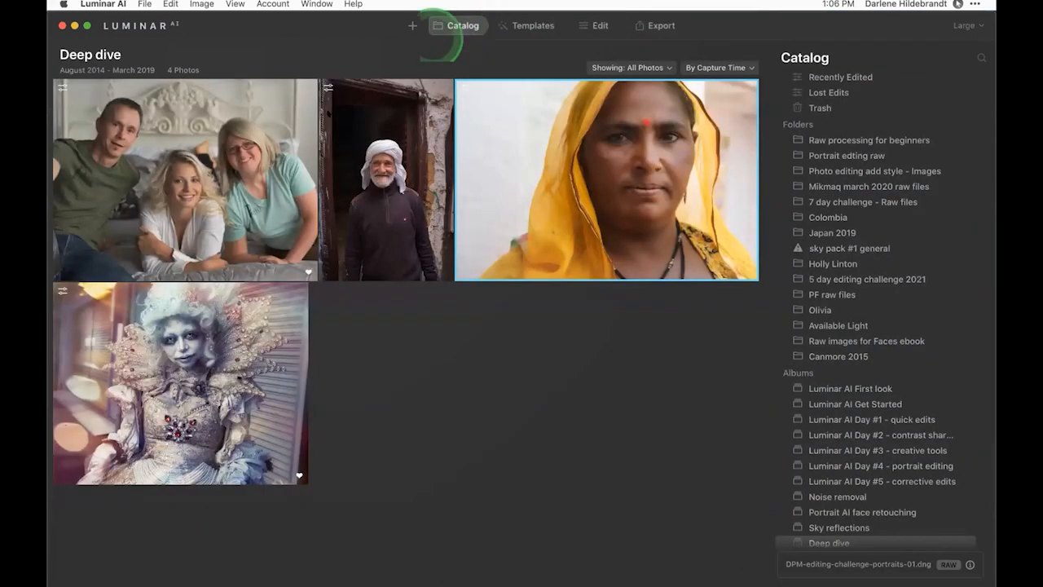
double_click(252, 155)
left_click(713, 168)
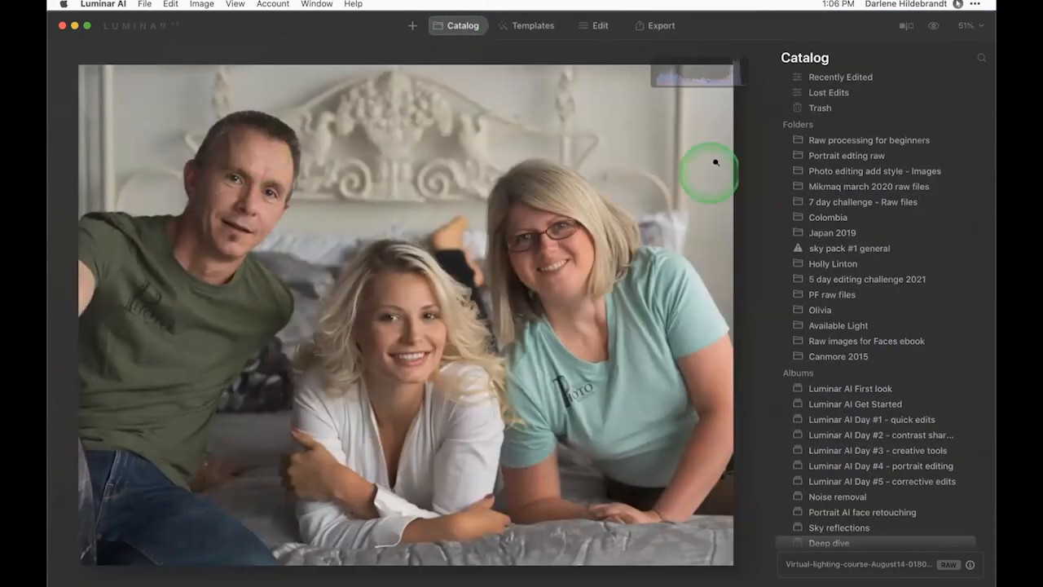
left_click(599, 25)
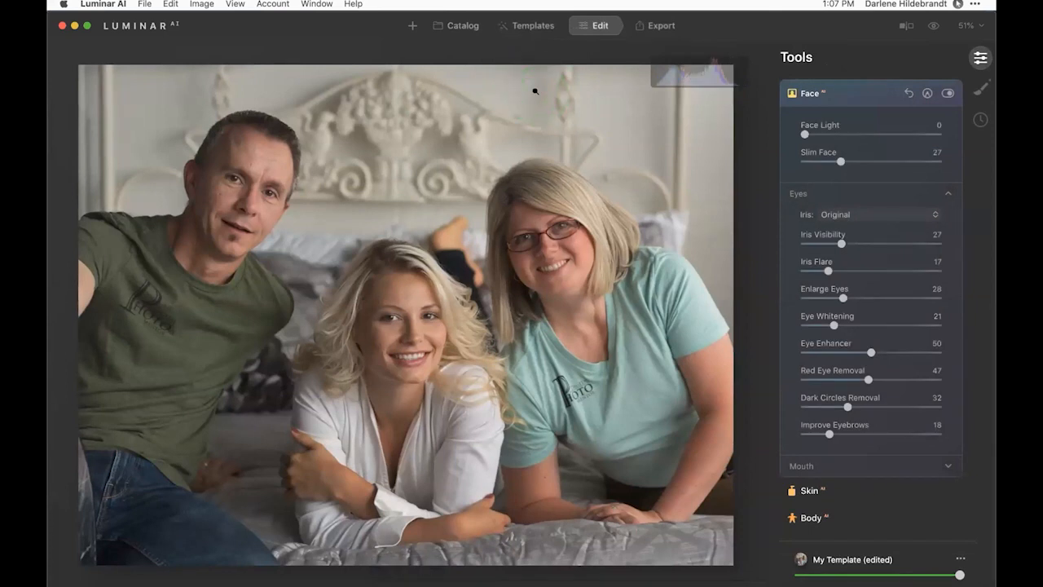
key("super+0")
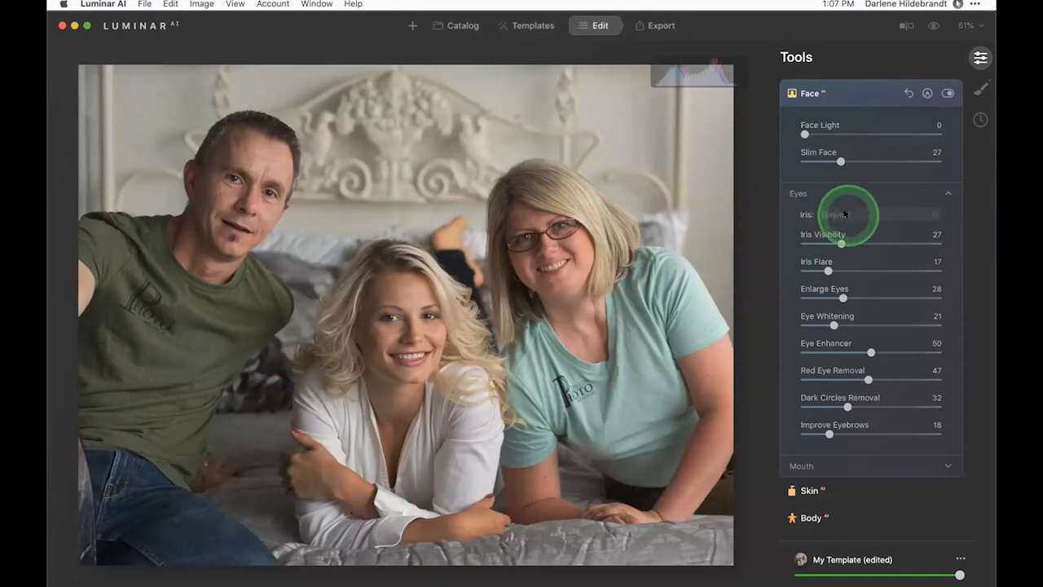
Step: Change the iris colour of the people in the group photo to Blue and set Iris Visibility to 80
left_click(844, 213)
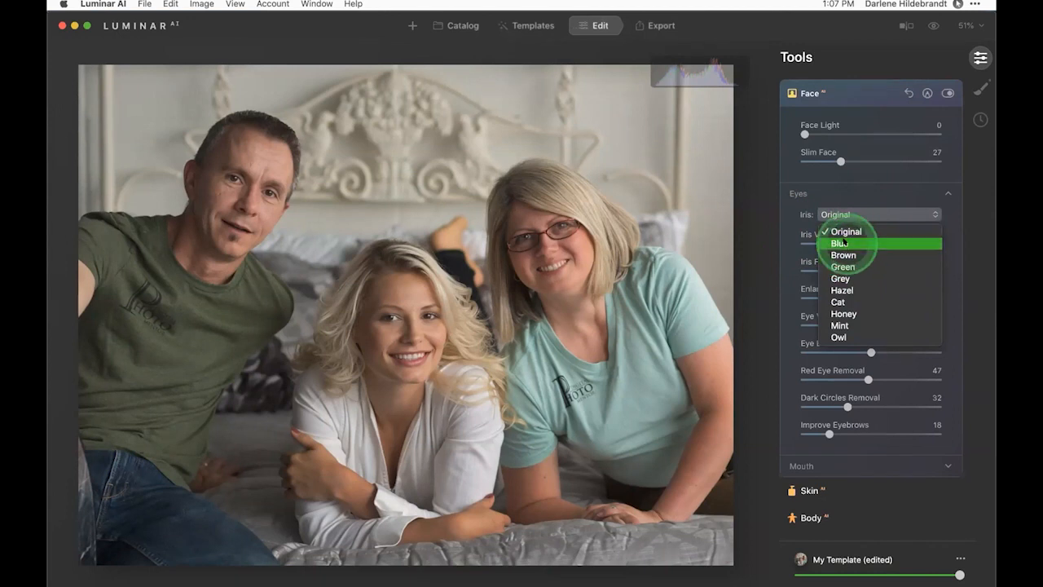
left_click(839, 243)
left_click_drag(892, 238, 911, 243)
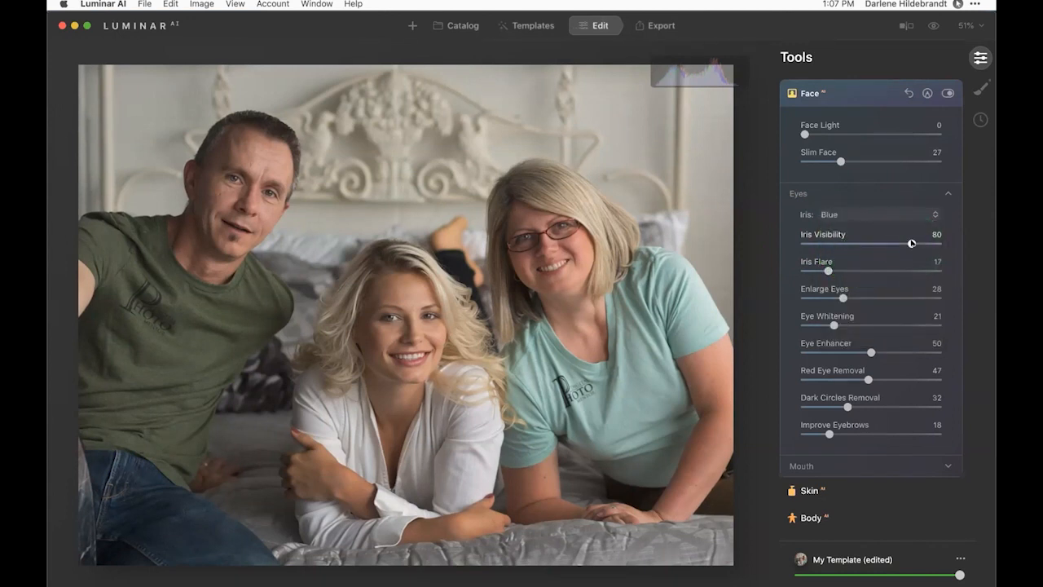
Step: Return the iris colour in the group photo to Original
left_click(853, 214)
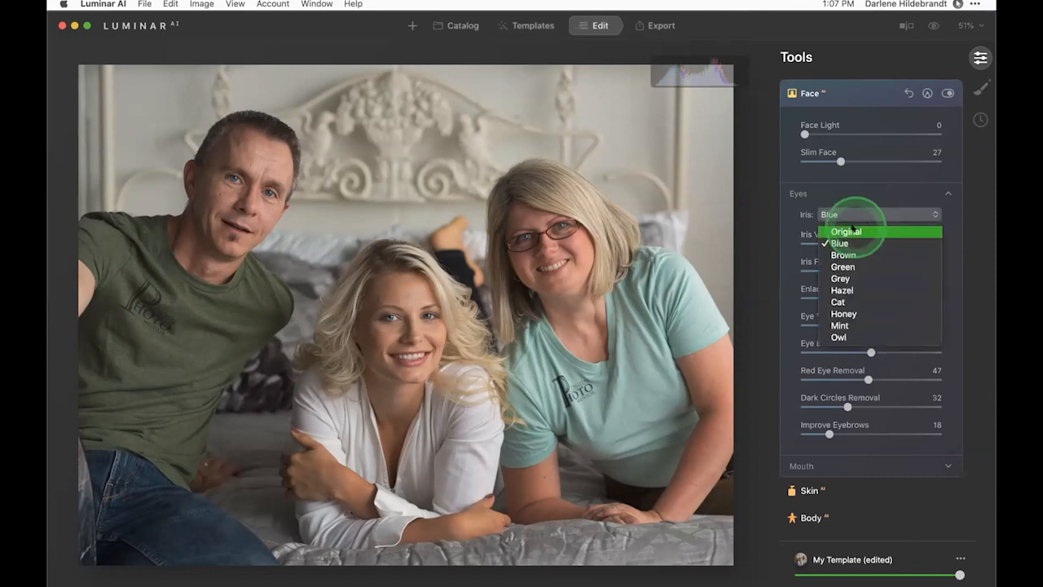
left_click(852, 229)
left_click(851, 225)
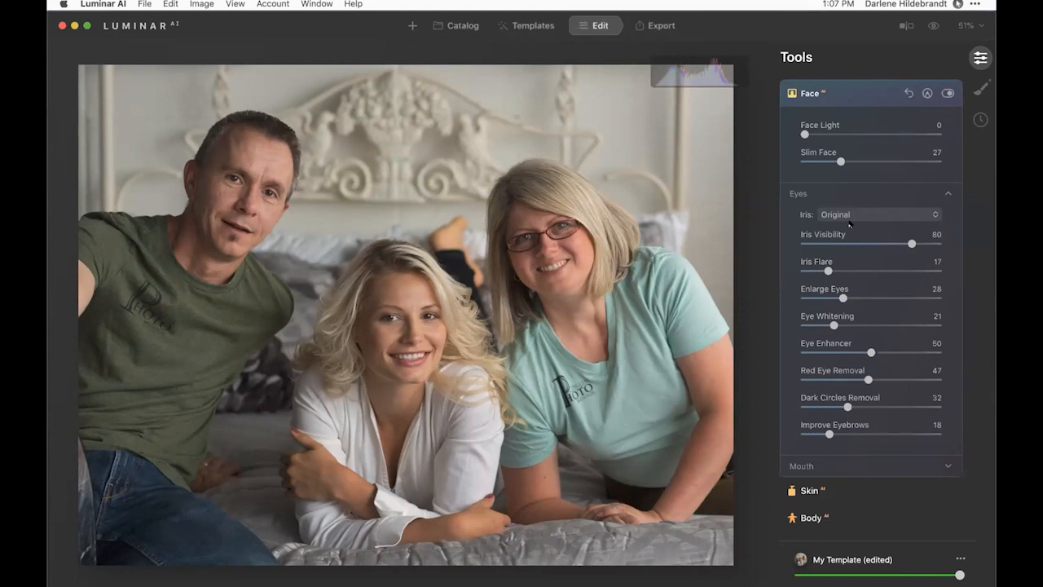
left_click(850, 226)
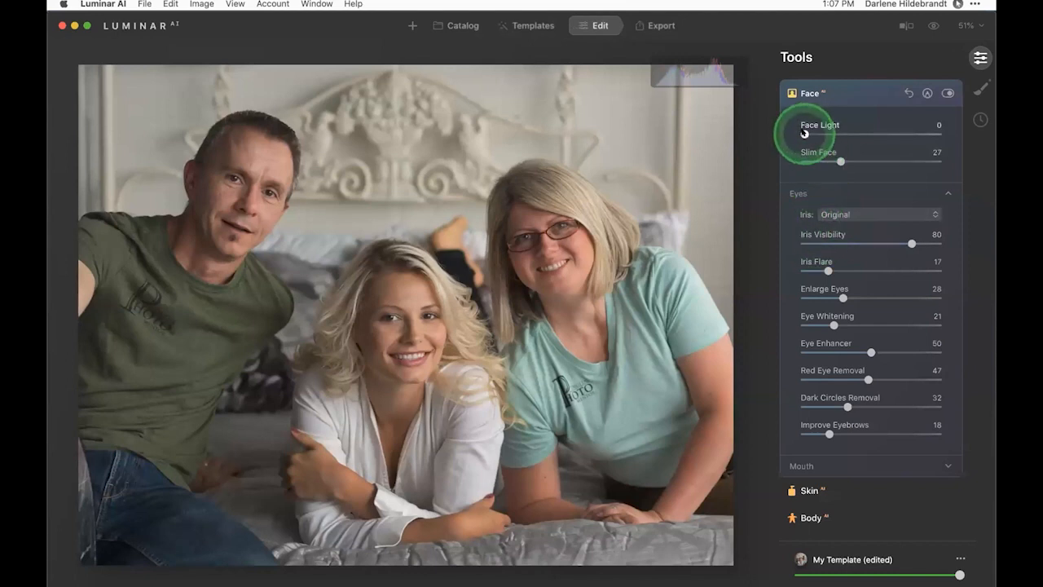
Step: Brighten the three faces with Face Light 83 and lower the photo's overall Exposure to -0.12
left_click_drag(804, 133, 916, 134)
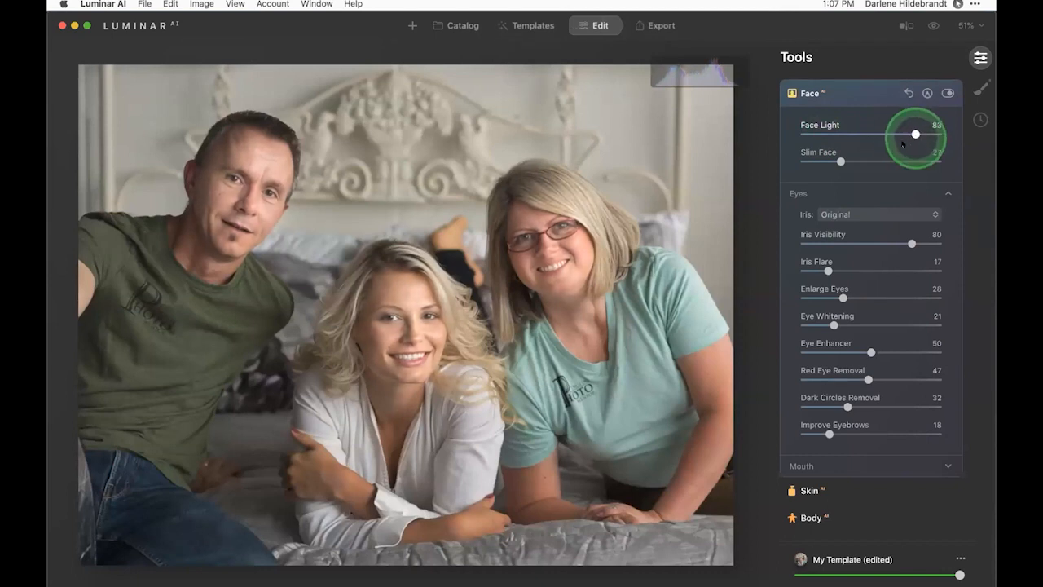
scroll(902, 145, "up", 5)
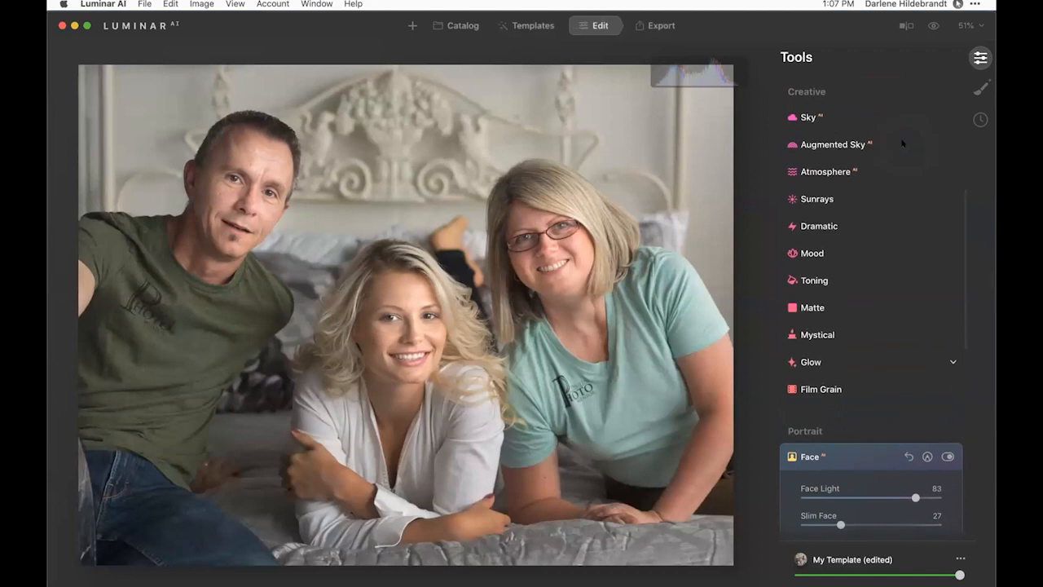
scroll(902, 144, "up", 5)
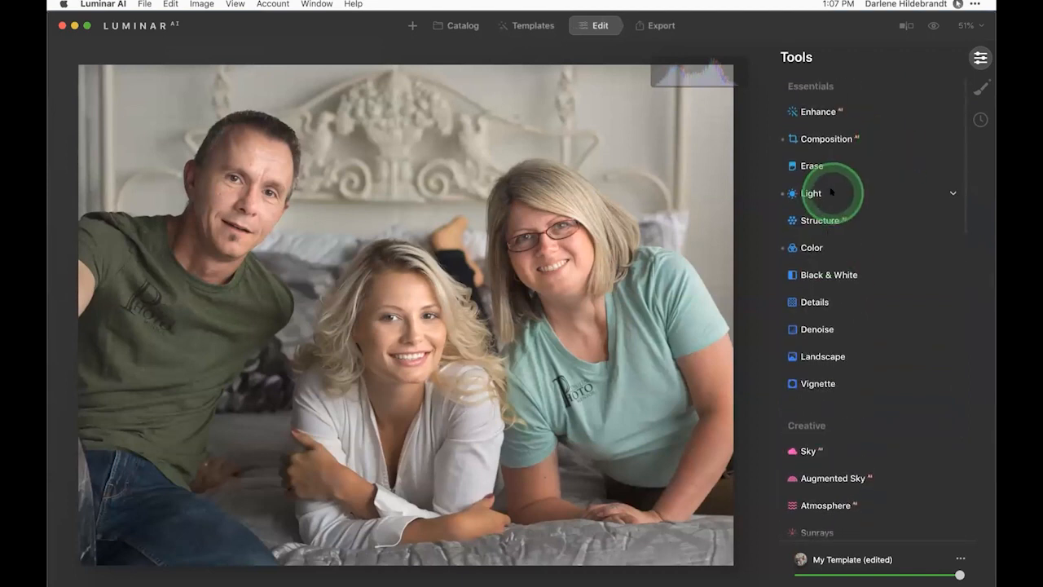
left_click(831, 192)
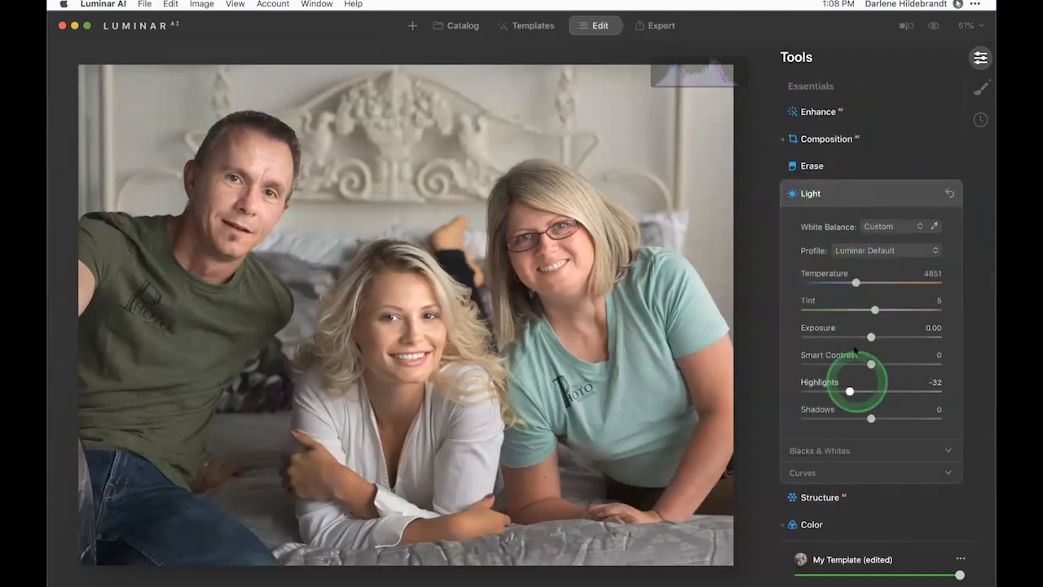
left_click_drag(872, 336, 870, 335)
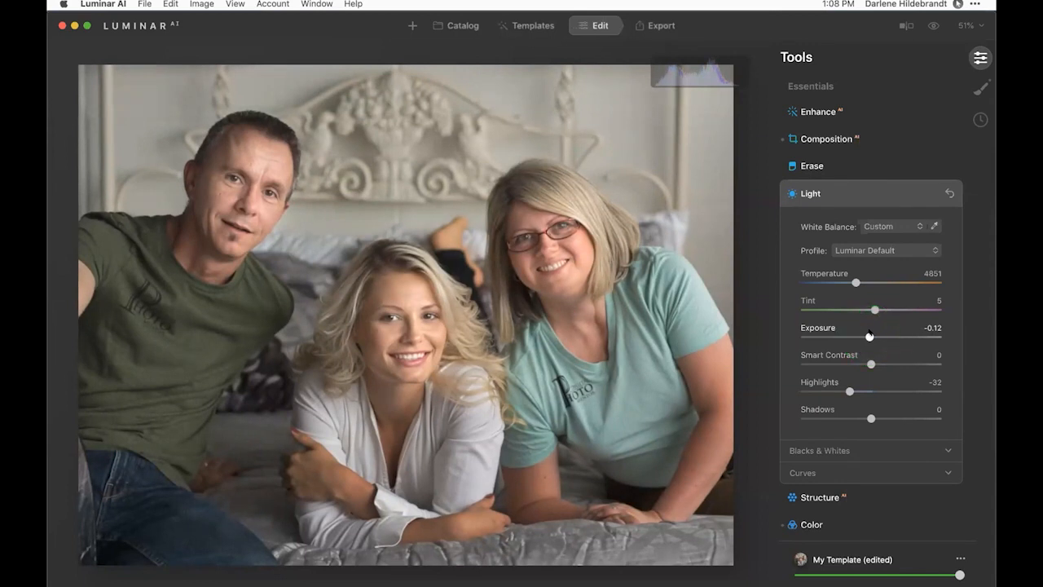
Step: Compare the edited group photo with its unedited original several times
key("backslash")
key("backslash")
key("backslash")
key("backslash")
key("backslash")
Step: Reduce Face Light in the Face AI settings to 78 for the group photo
scroll(870, 335, "down", 15)
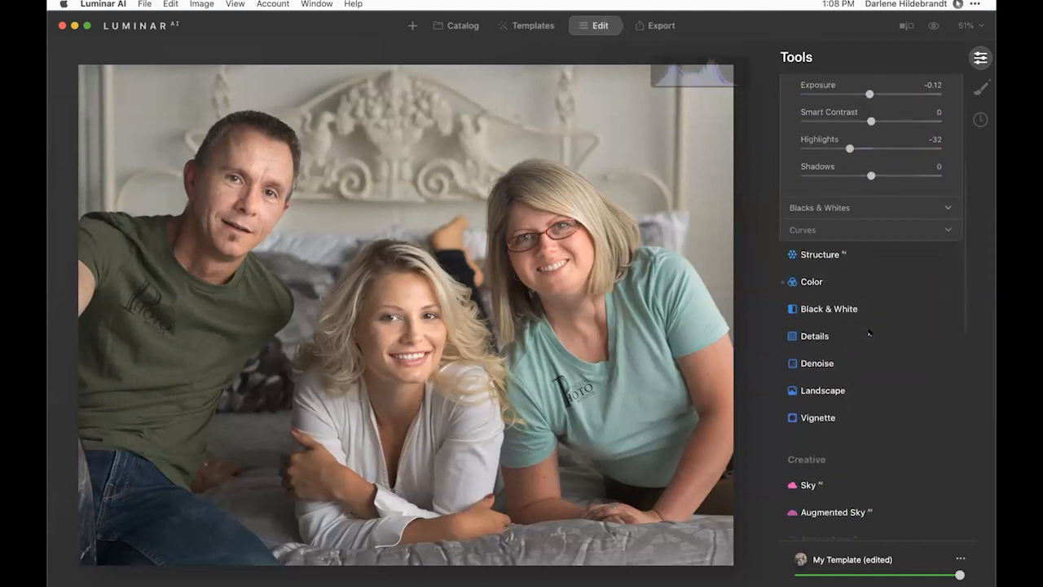
scroll(868, 334, "down", 2)
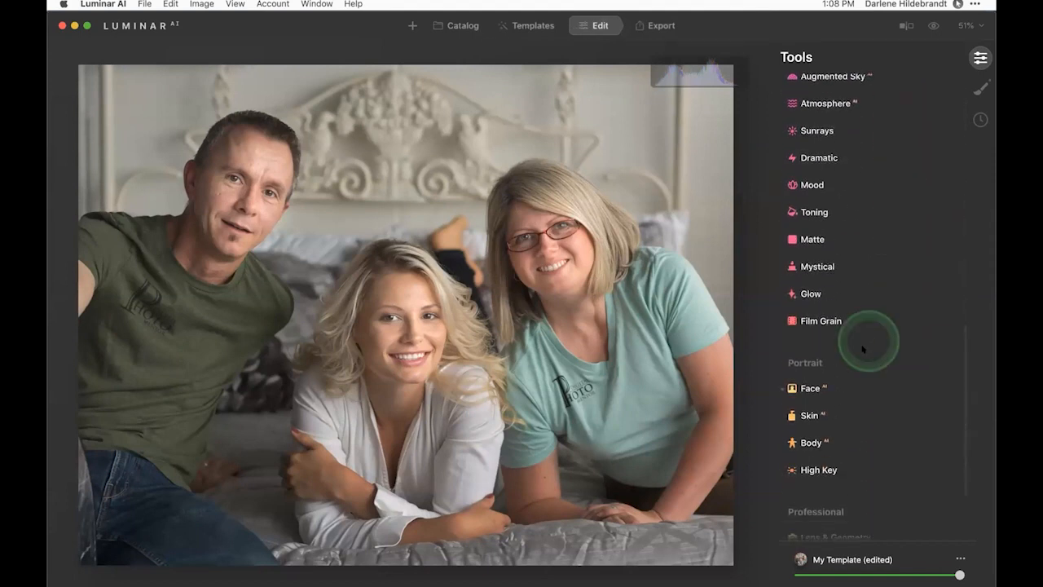
left_click(861, 389)
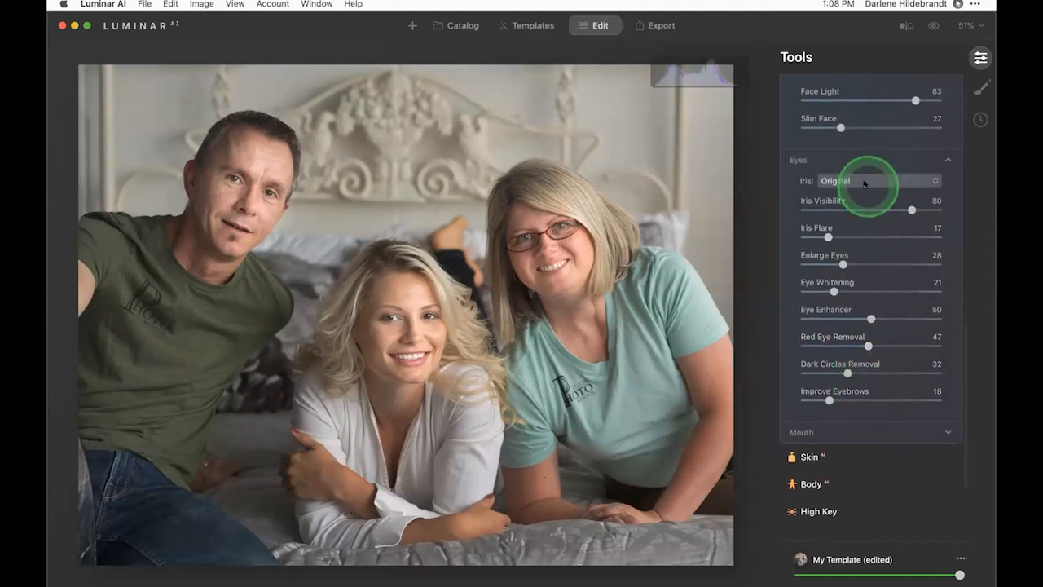
left_click_drag(908, 150, 910, 143)
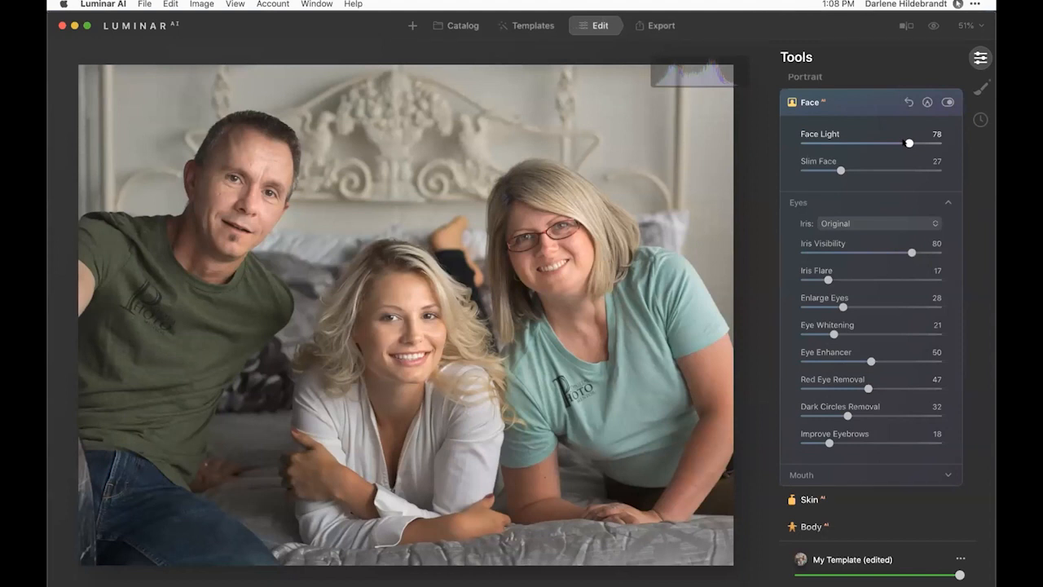
Step: View the photos in the catalog and reopen the group photo of three people for editing
scroll(903, 140, "up", 10)
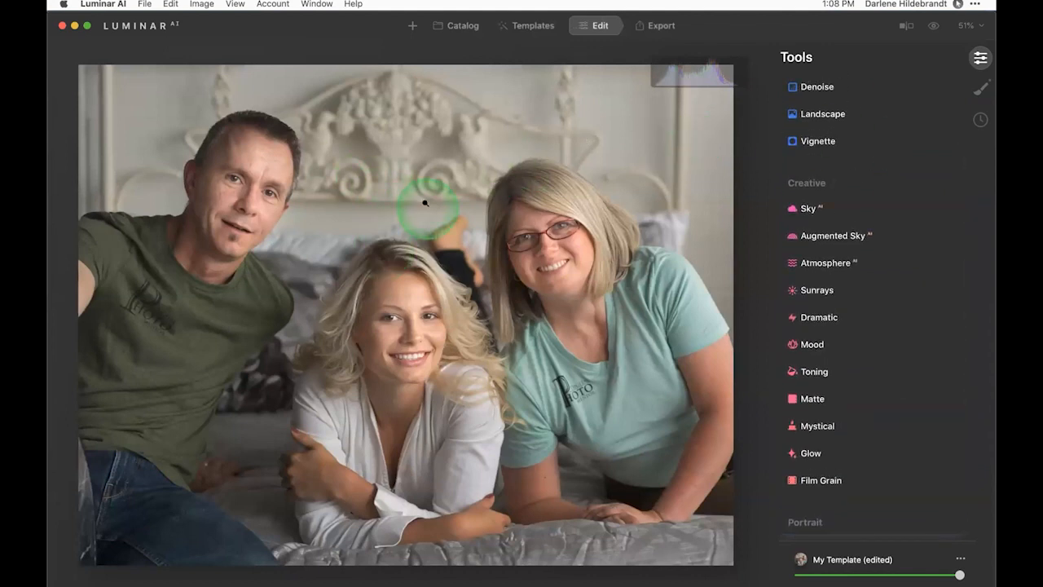
key("g")
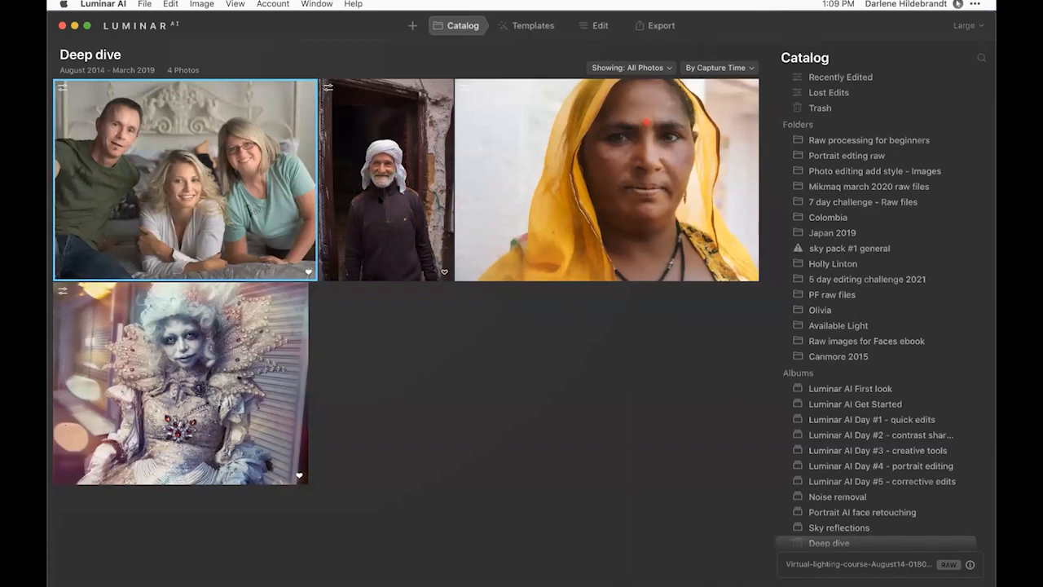
double_click(273, 199)
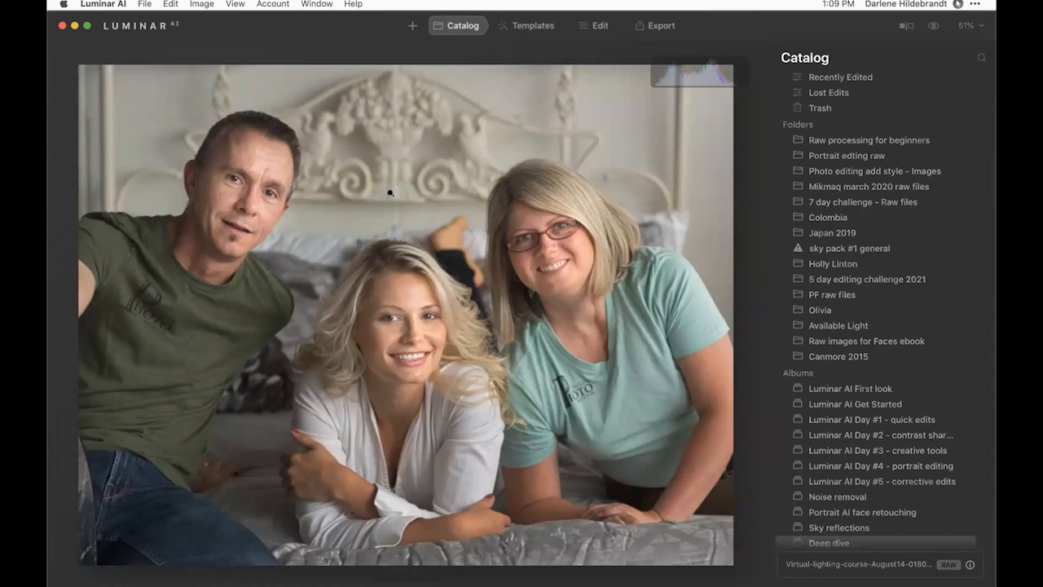
left_click(597, 25)
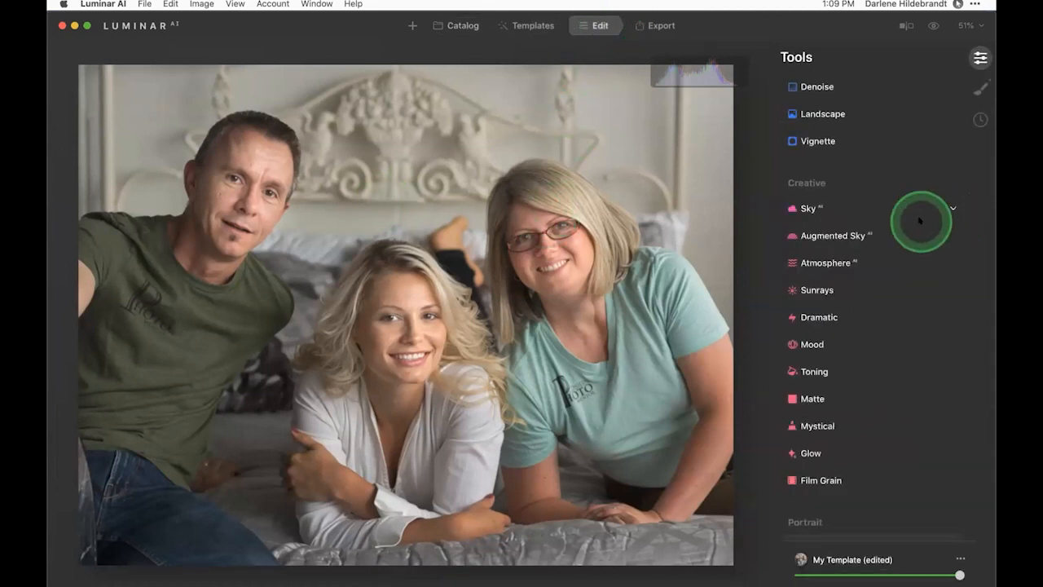
Step: Set Smart Contrast in the Light adjustment to 20 for the group photo
scroll(919, 220, "up", 5)
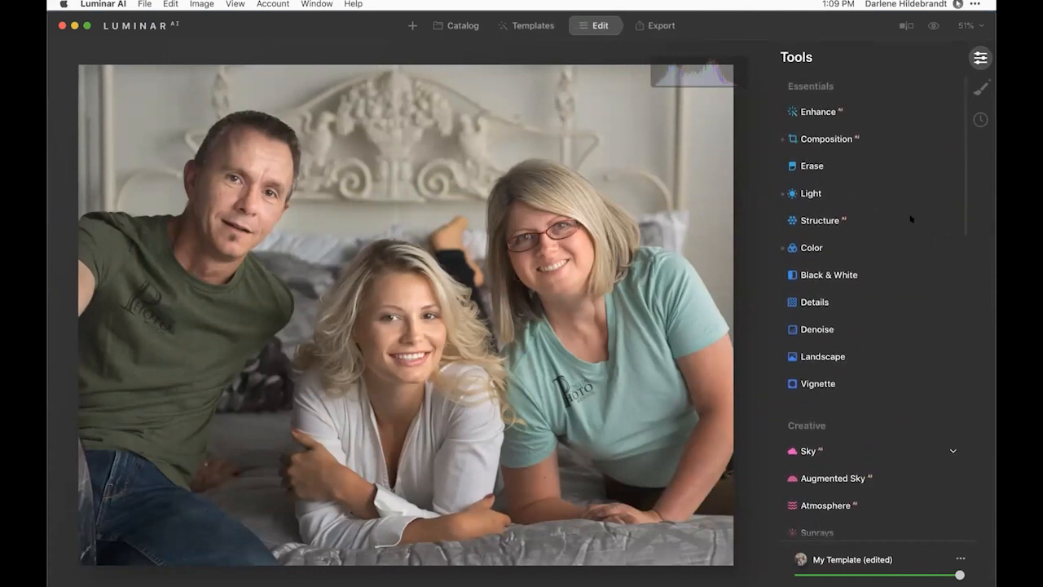
left_click(842, 191)
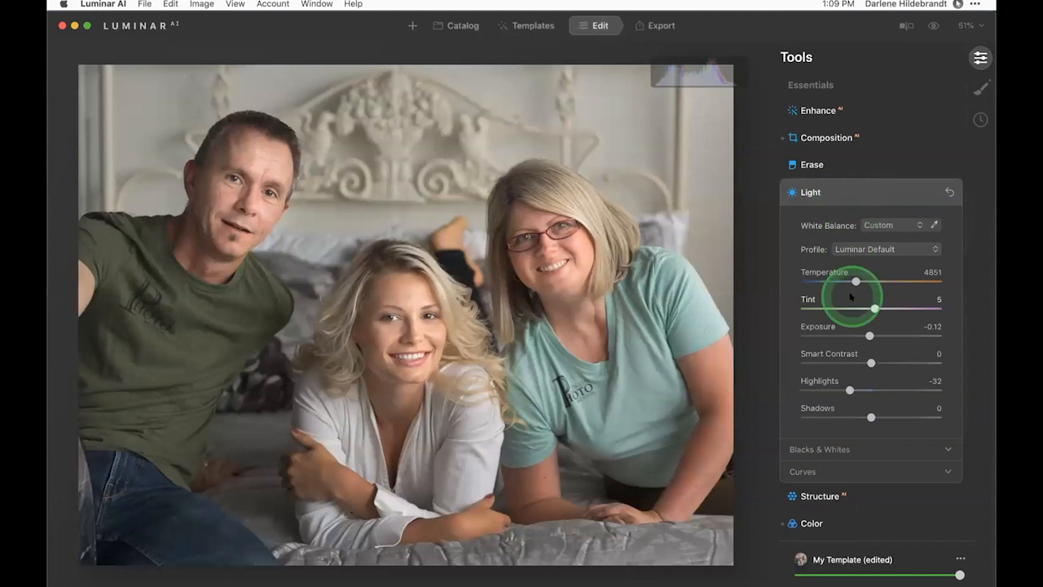
left_click_drag(871, 363, 883, 363)
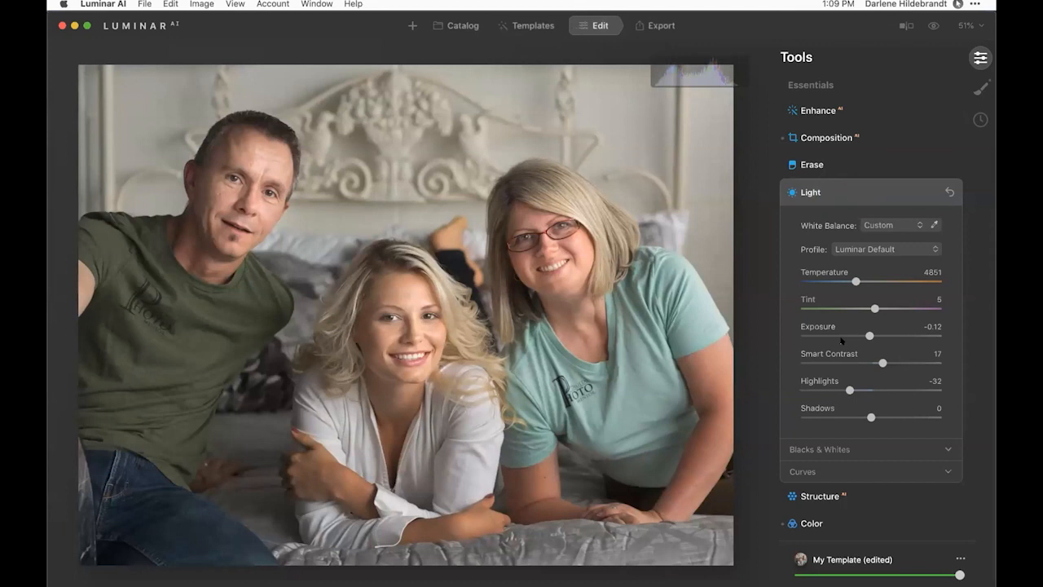
left_click(843, 341)
left_click_drag(881, 367, 885, 362)
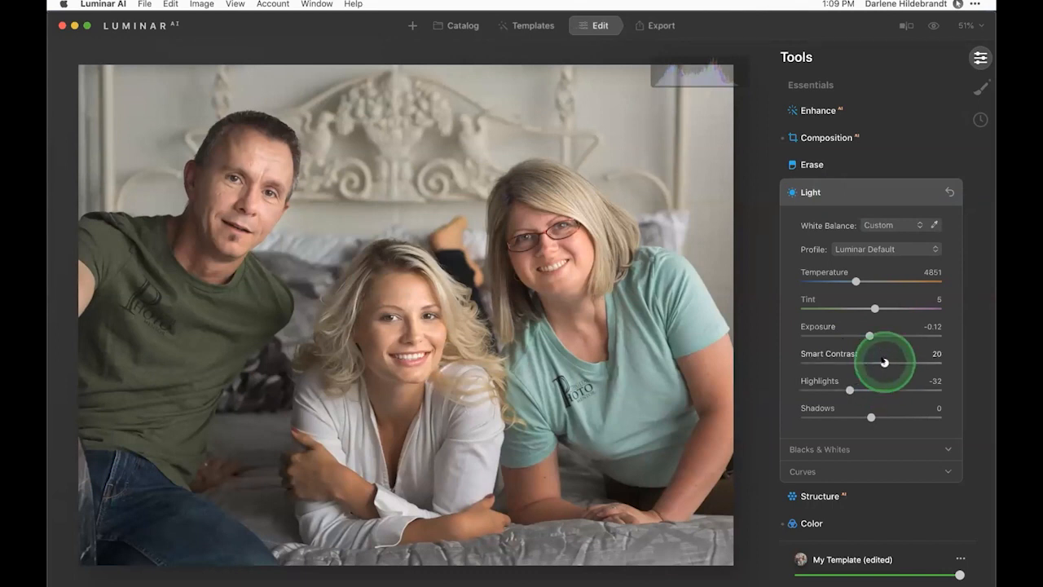
Step: Add Dehaze of 16 to the group photo with the Landscape adjustment
scroll(884, 362, "down", 8)
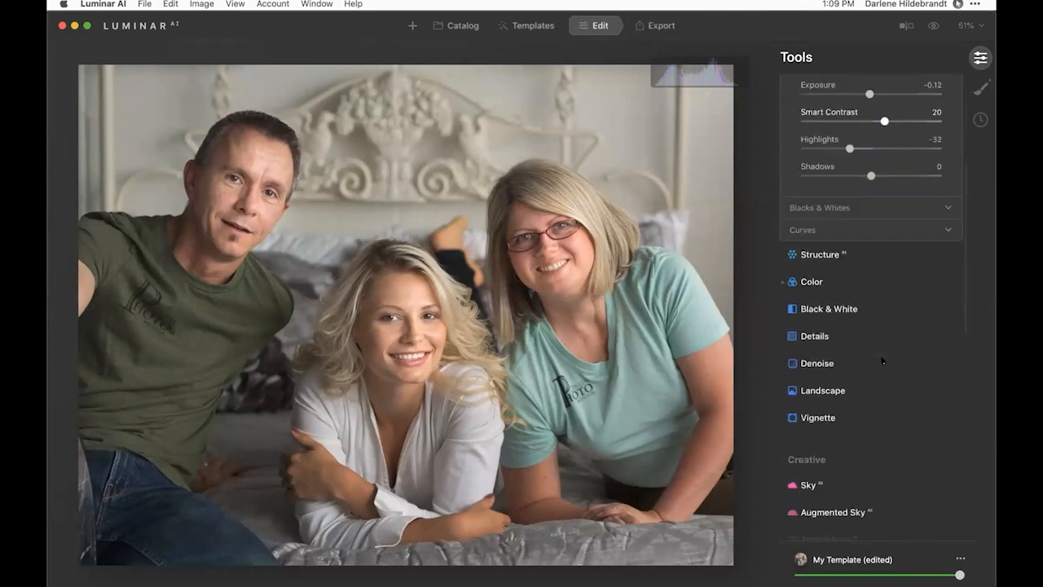
left_click(824, 352)
scroll(817, 338, "up", 4)
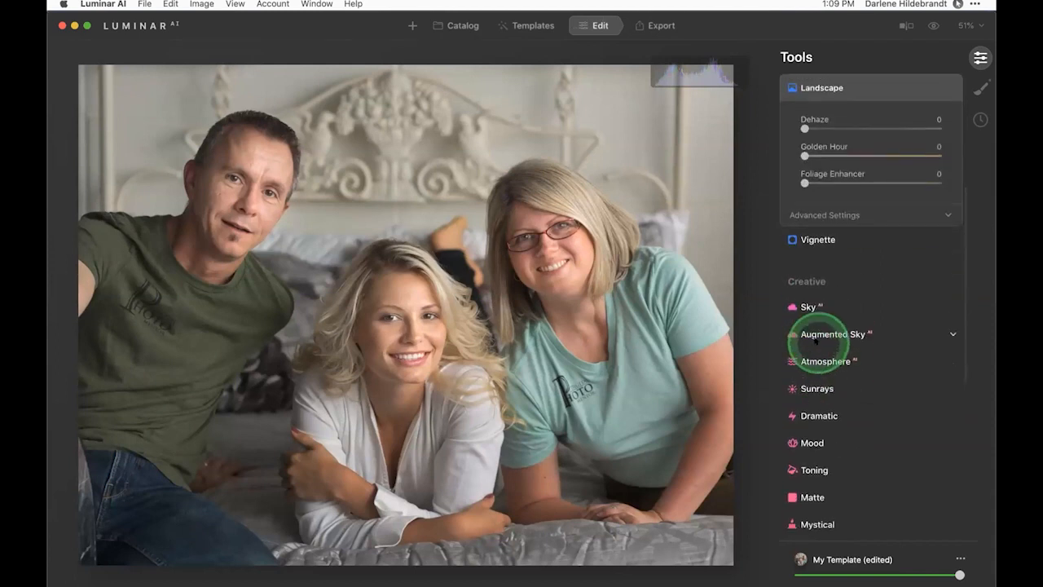
left_click(805, 249)
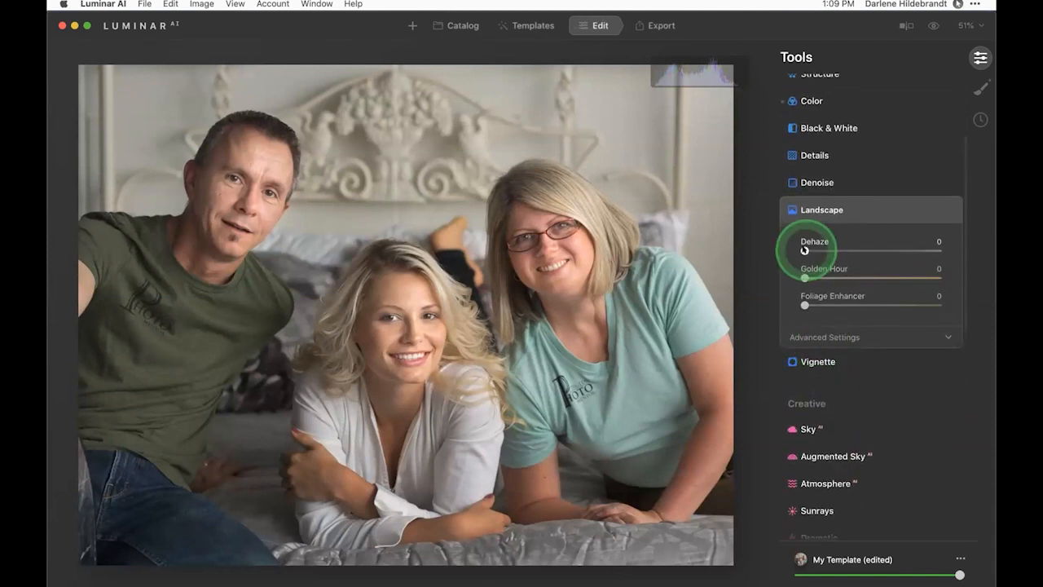
mouse_move(804, 250)
left_mouse_down()
mouse_move(929, 250)
mouse_move(818, 250)
left_mouse_up()
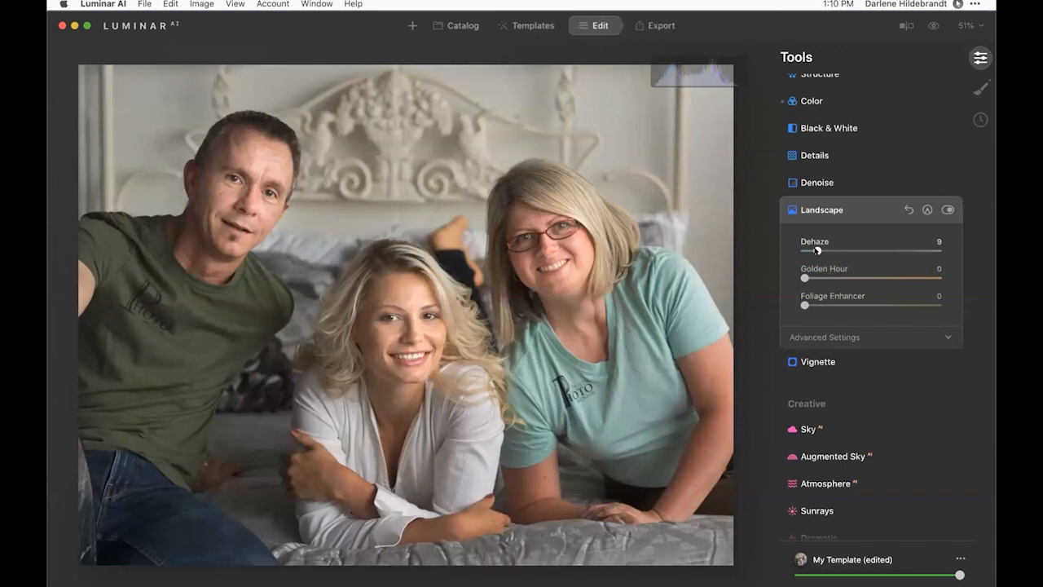
left_click_drag(817, 250, 826, 251)
Step: Paint a Landscape mask over the three faces with a brush of Radius 100, Softness 100 and Opacity 100
left_click(927, 209)
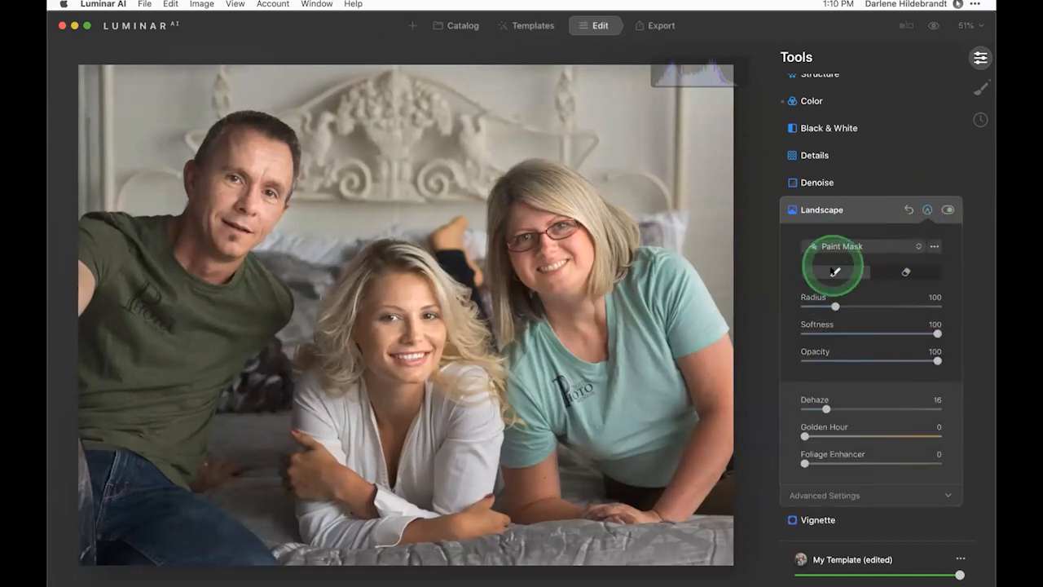
mouse_move(582, 260)
left_mouse_down()
mouse_move(526, 202)
mouse_move(564, 231)
mouse_move(538, 270)
mouse_move(516, 215)
mouse_move(546, 199)
mouse_move(593, 248)
left_mouse_up()
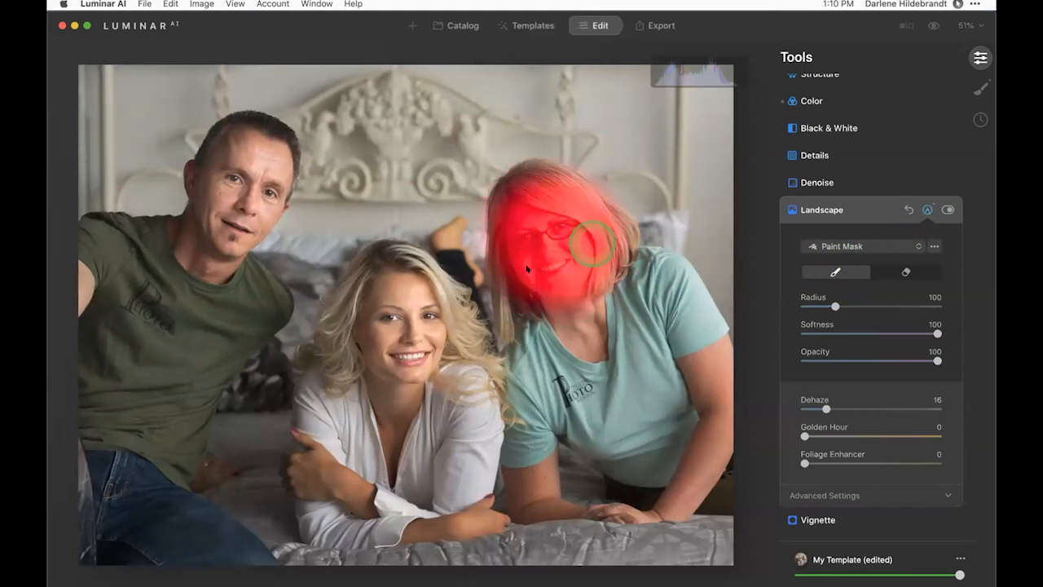
mouse_move(430, 357)
left_mouse_down()
mouse_move(417, 287)
mouse_move(385, 278)
mouse_move(360, 349)
left_mouse_up()
mouse_move(354, 299)
left_mouse_down()
mouse_move(415, 361)
mouse_move(380, 263)
mouse_move(379, 281)
mouse_move(365, 277)
left_mouse_up()
mouse_move(221, 186)
left_mouse_down()
mouse_move(274, 163)
mouse_move(219, 253)
mouse_move(233, 151)
mouse_move(225, 170)
left_mouse_up()
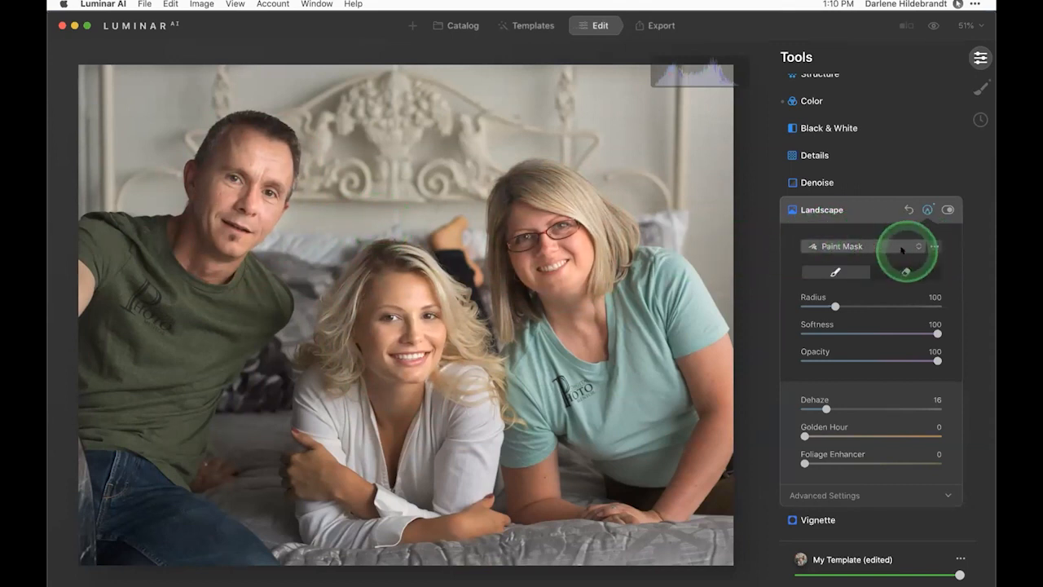
Step: Copy the painted face mask from the Landscape adjustment and collapse that adjustment
left_click(933, 247)
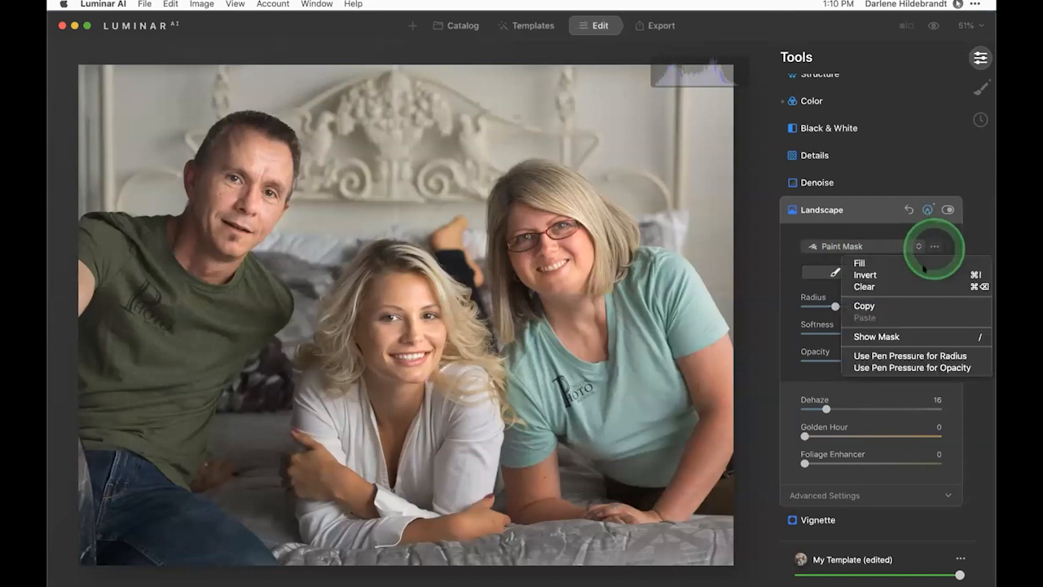
left_click(917, 306)
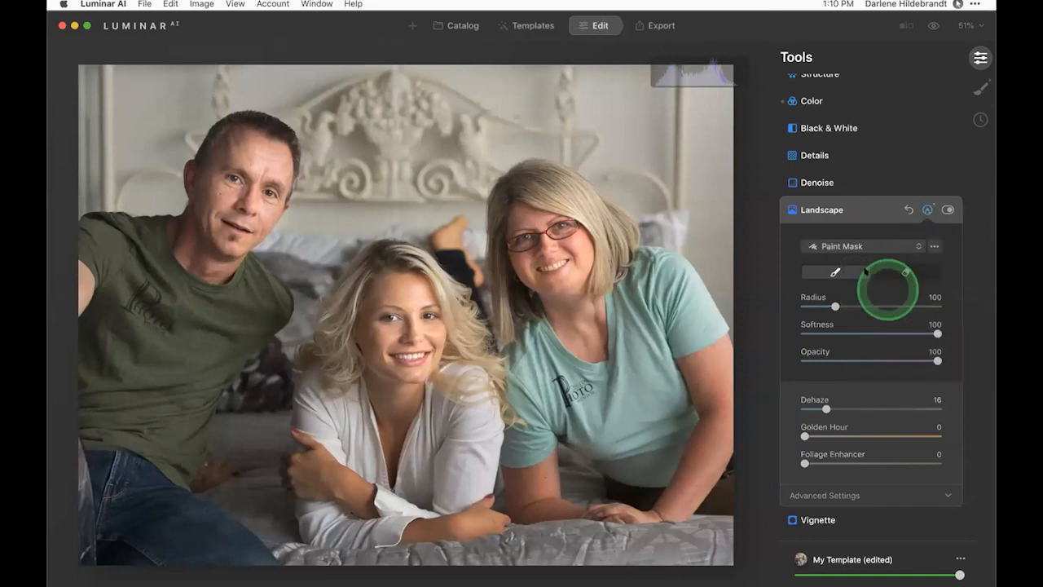
left_click(873, 210)
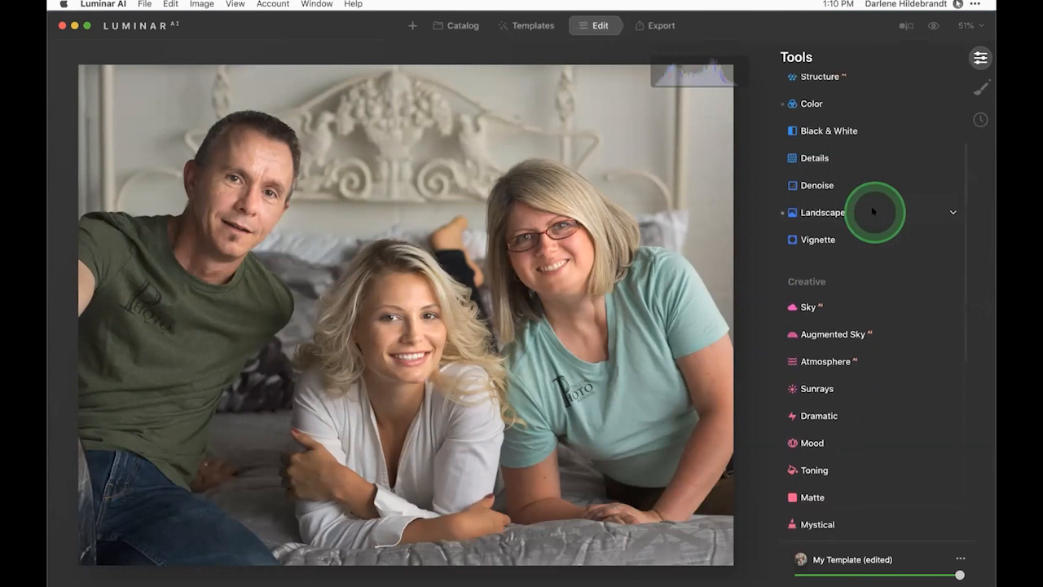
Step: Set Small Details to 36 and Medium Details to 16 in the Details adjustment
scroll(872, 211, "up", 2)
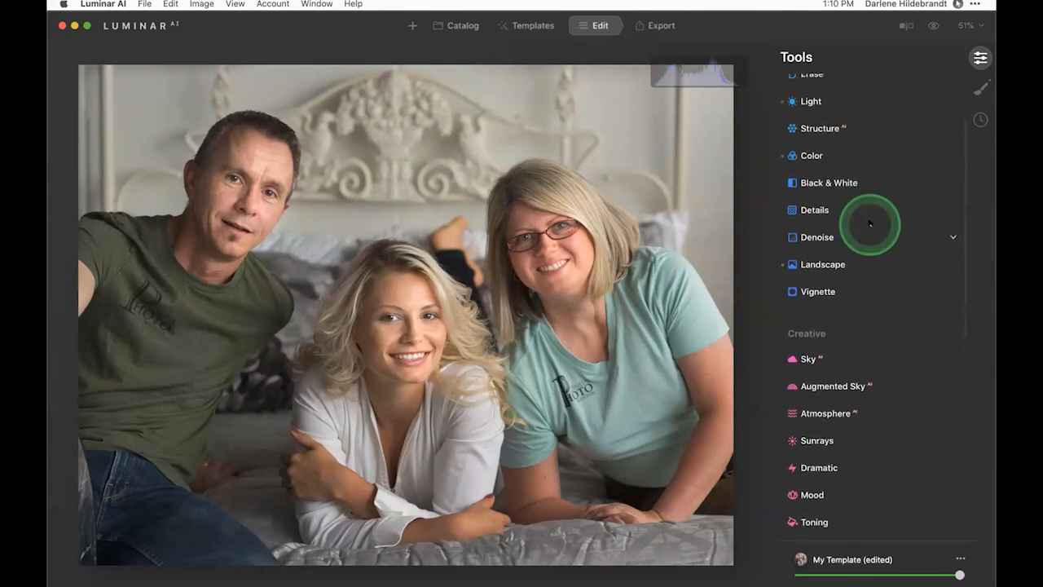
left_click(815, 210)
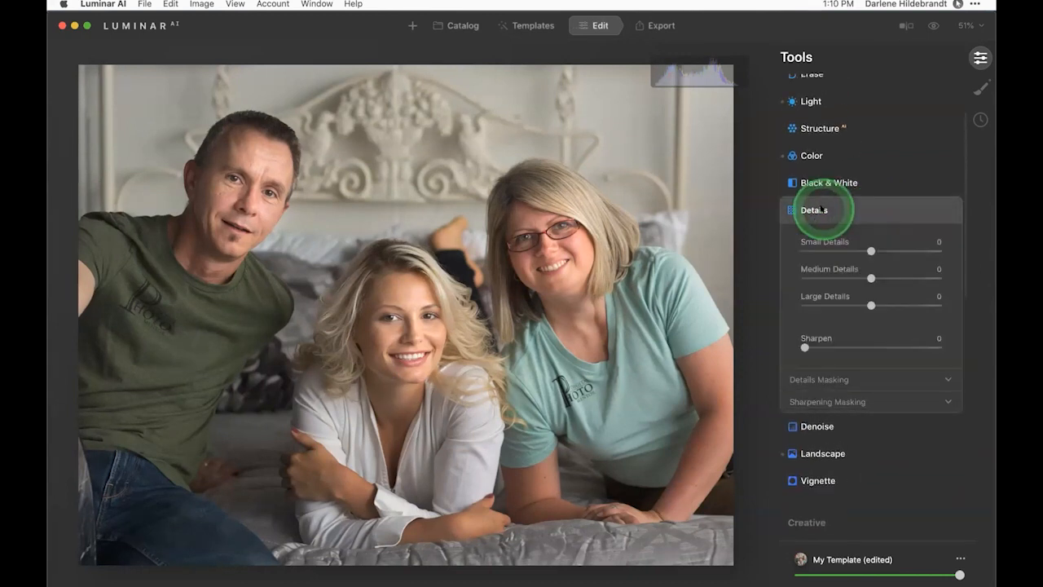
left_click_drag(871, 278, 893, 250)
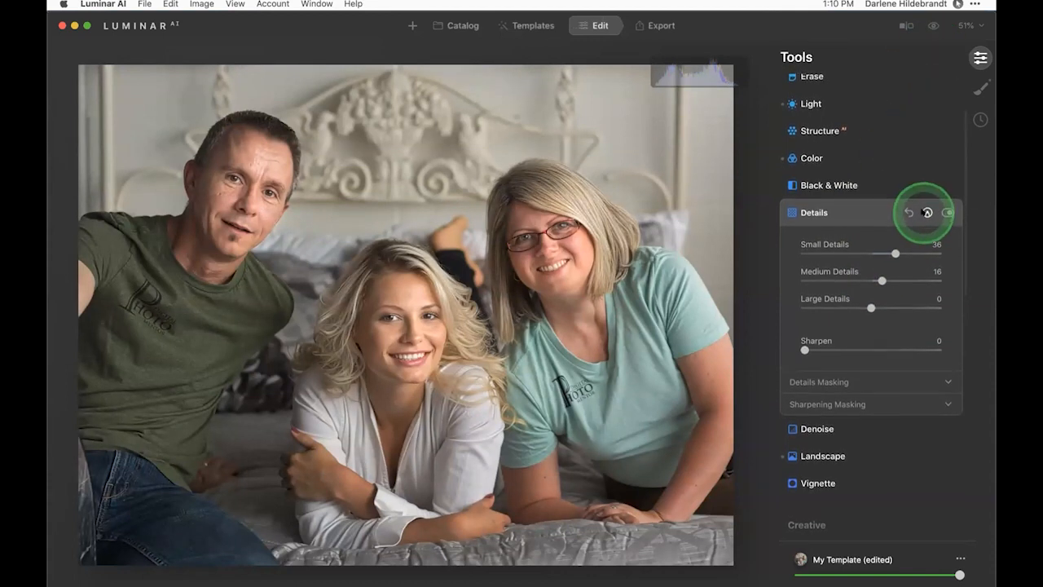
Step: Paste the copied face mask into the Details adjustment and reduce Small Details to 15
left_click(927, 212)
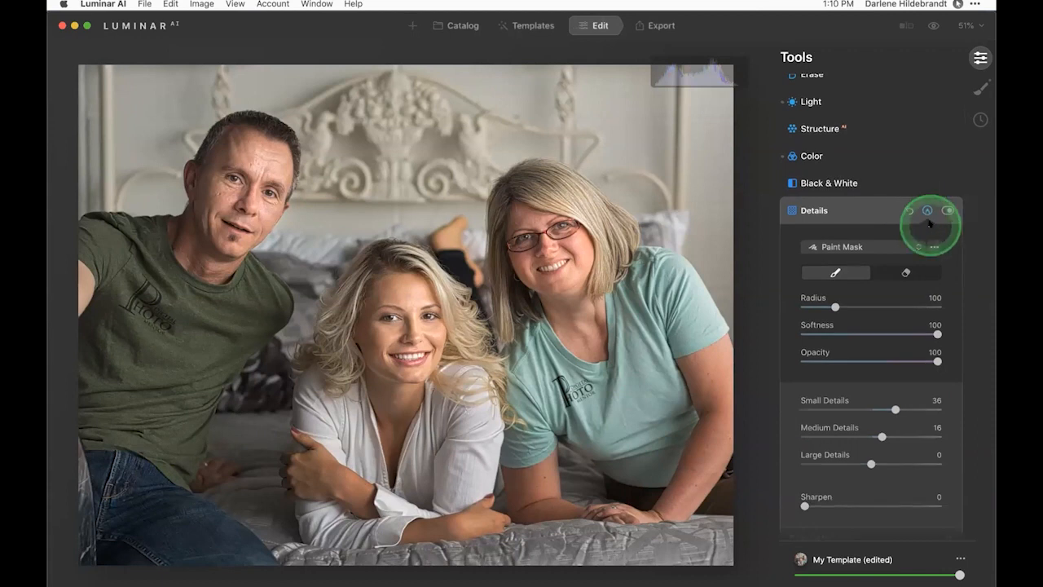
left_click(933, 245)
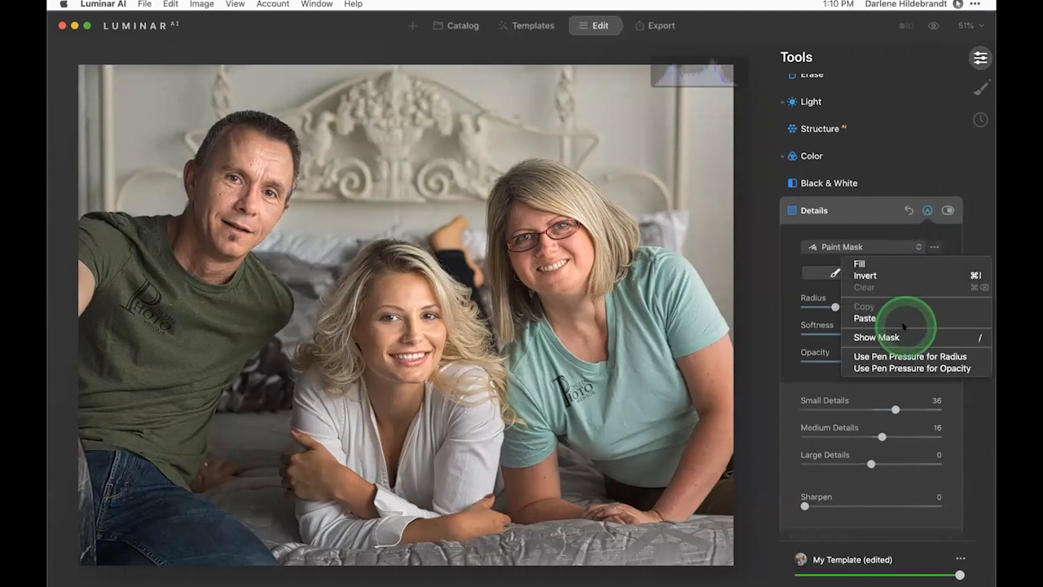
left_click(905, 317)
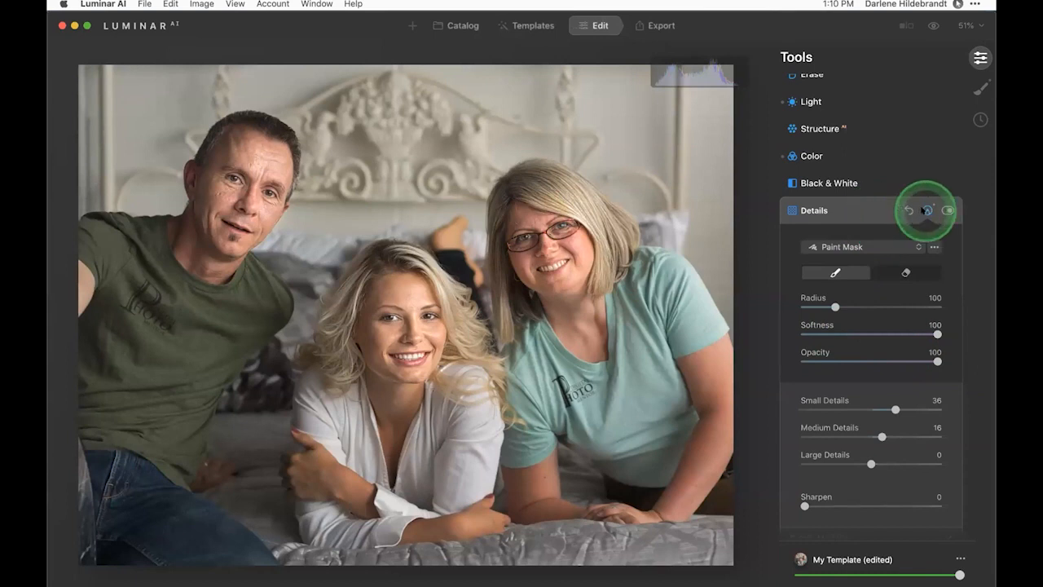
left_click(926, 210)
left_click_drag(891, 257, 877, 251)
Step: Soften the group photo with Structure AI, using Amount -70 and Boost 53
scroll(873, 246, "up", 2)
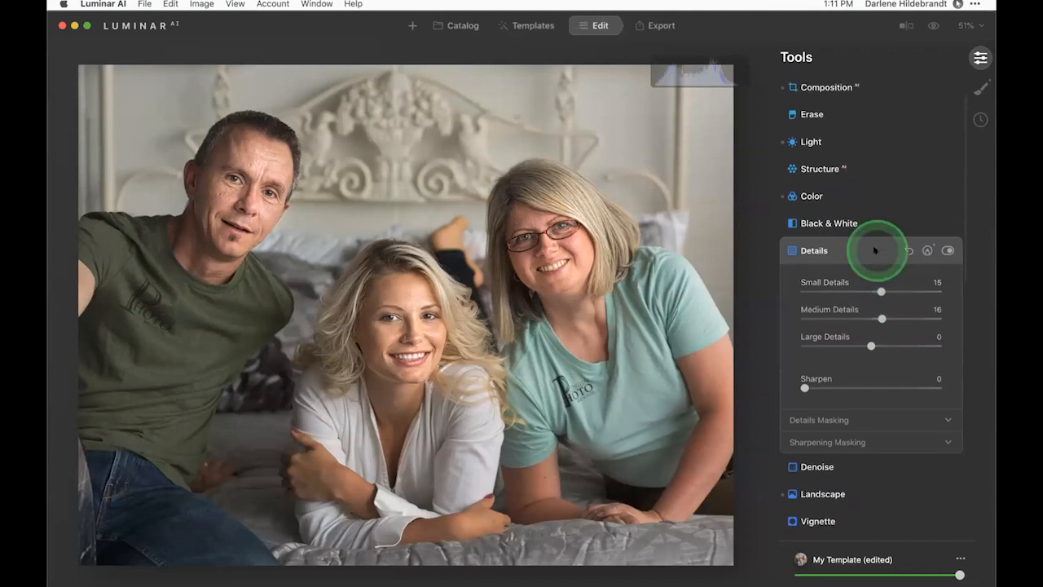
left_click(870, 171)
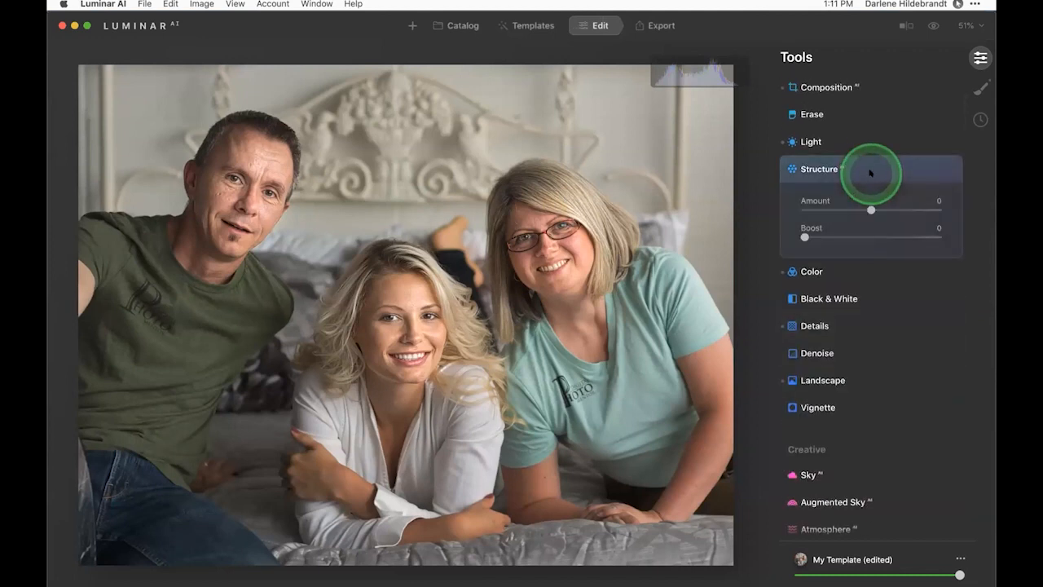
left_click_drag(864, 208, 875, 236)
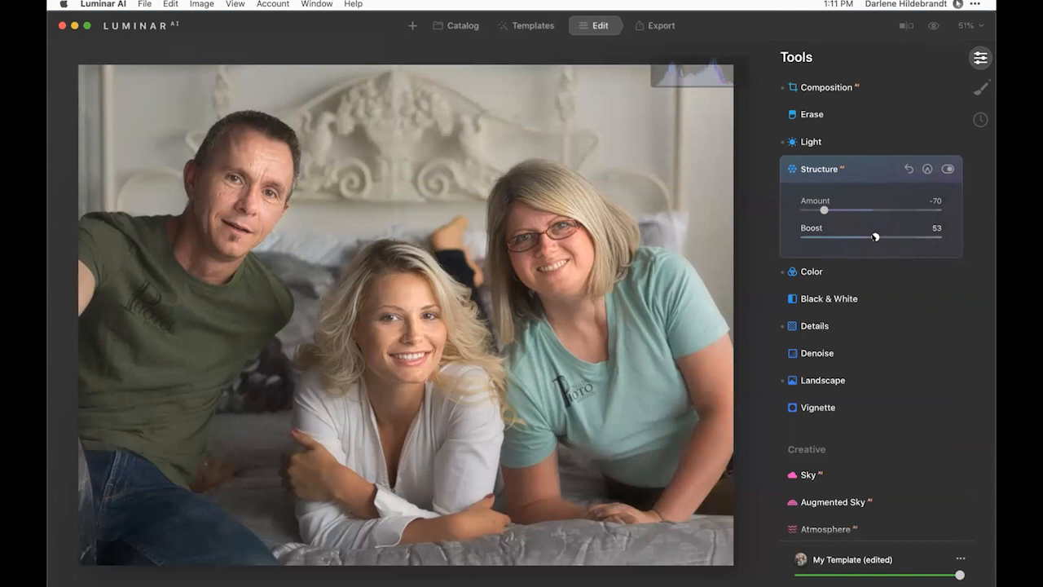
Step: Paste the copied face mask into the Structure AI adjustment
left_click(925, 168)
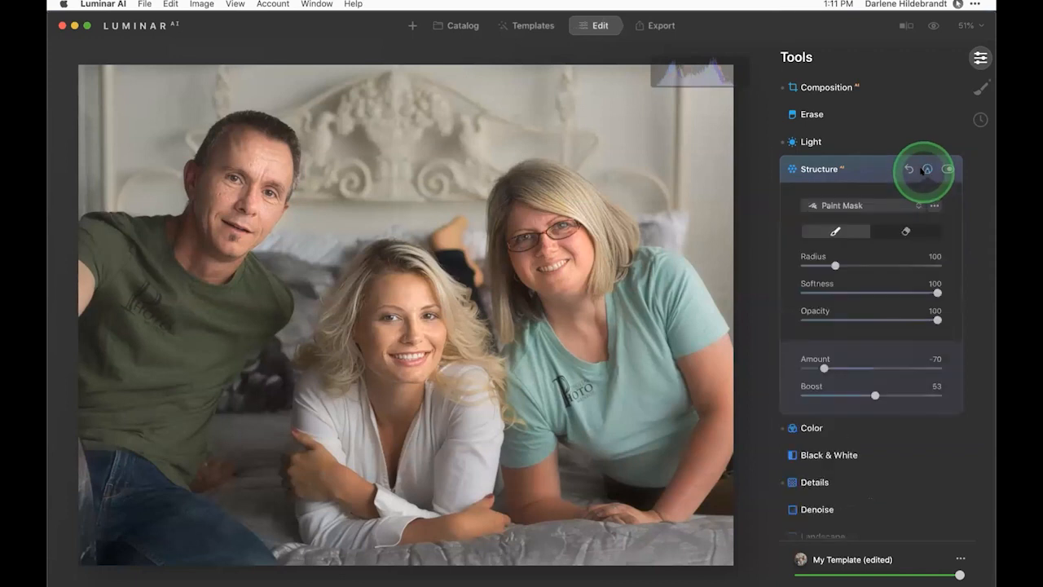
left_click(934, 205)
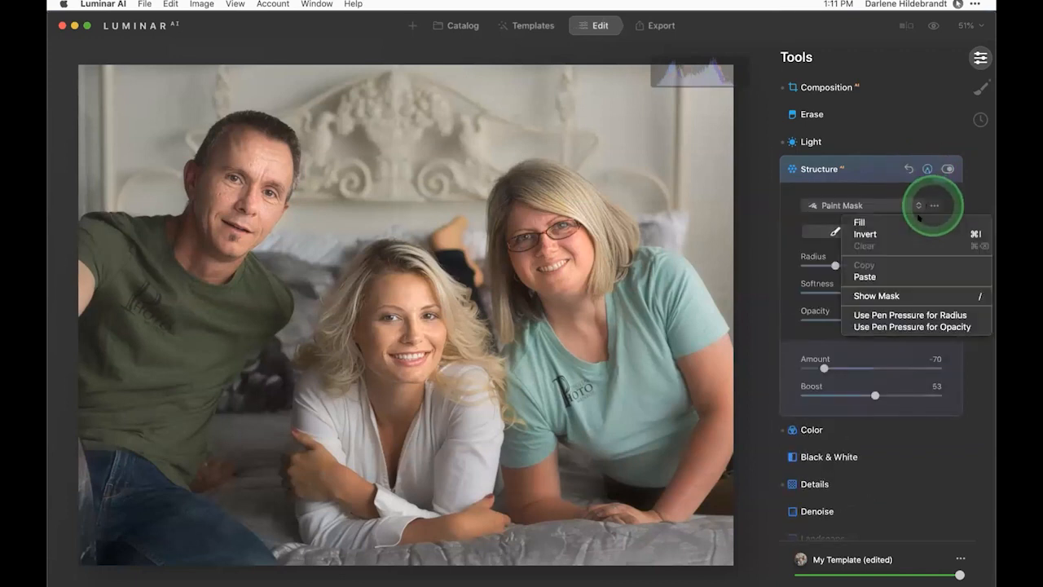
left_click(913, 274)
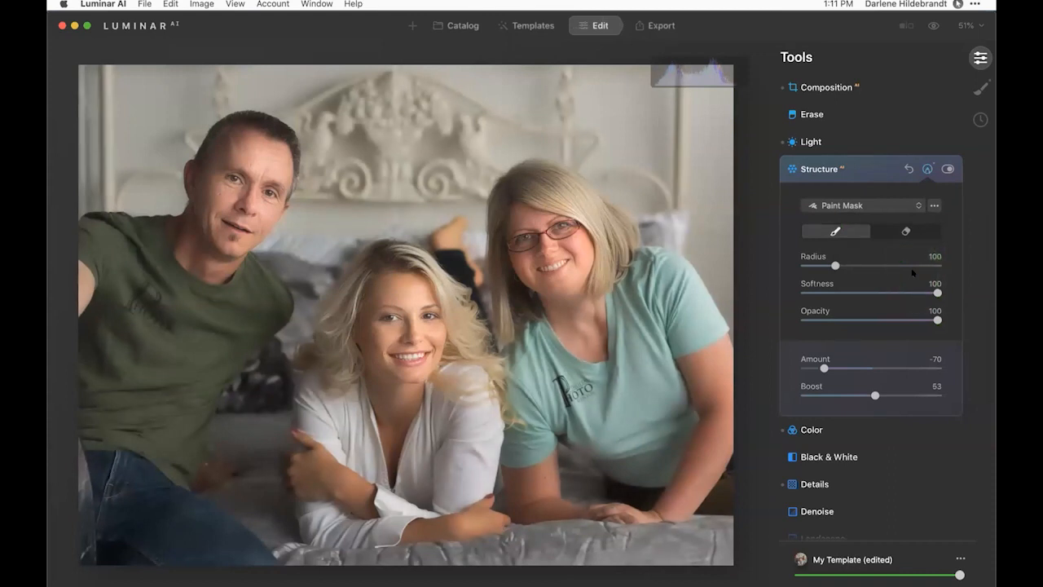
left_click(934, 206)
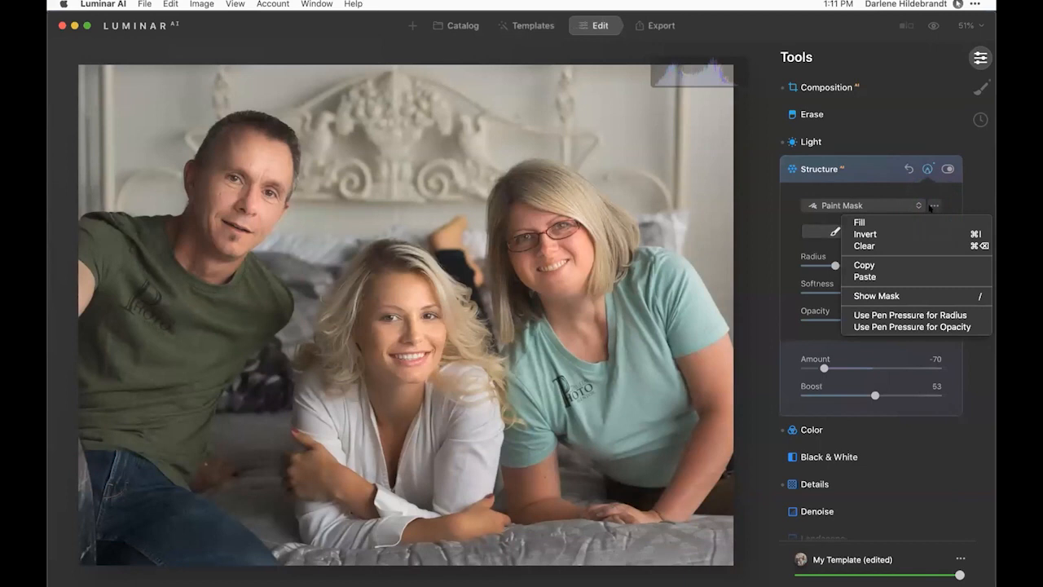
left_click(904, 232)
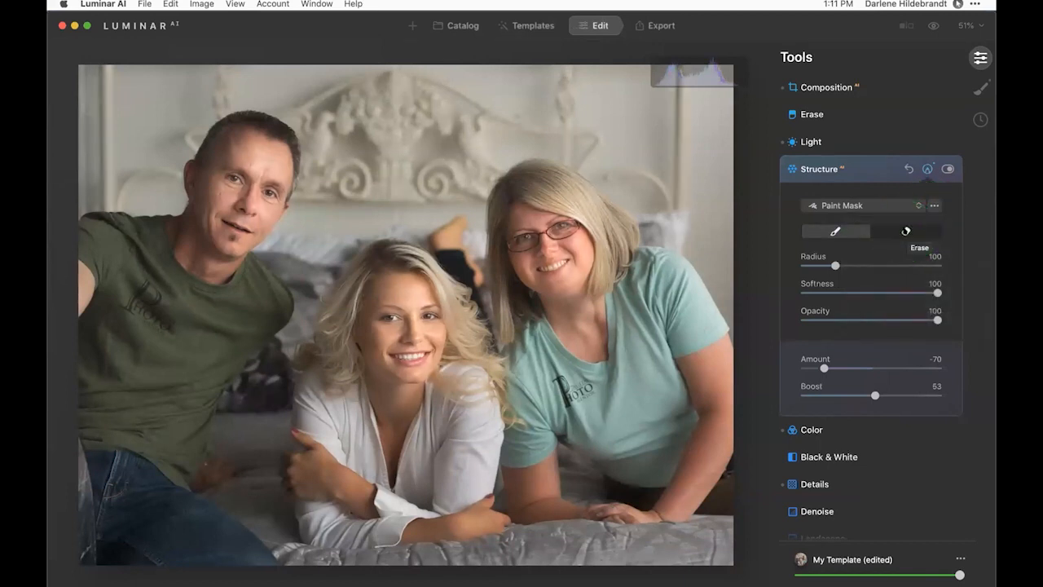
Step: Partially erase the Structure mask over the people's clothes and arms and the foreground bedding, using radius 184 and opacity 74
left_click(906, 232)
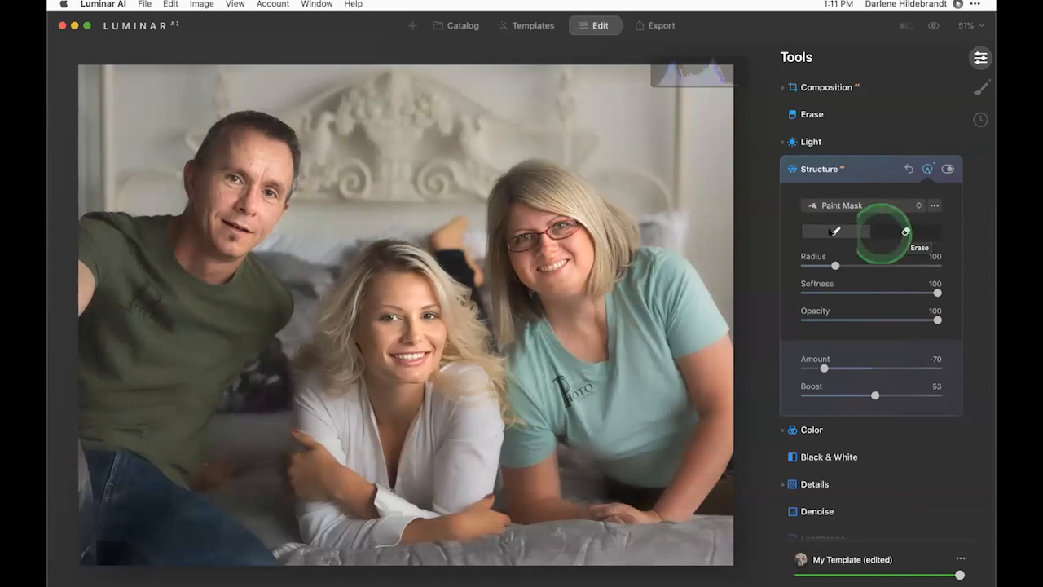
left_click(904, 320)
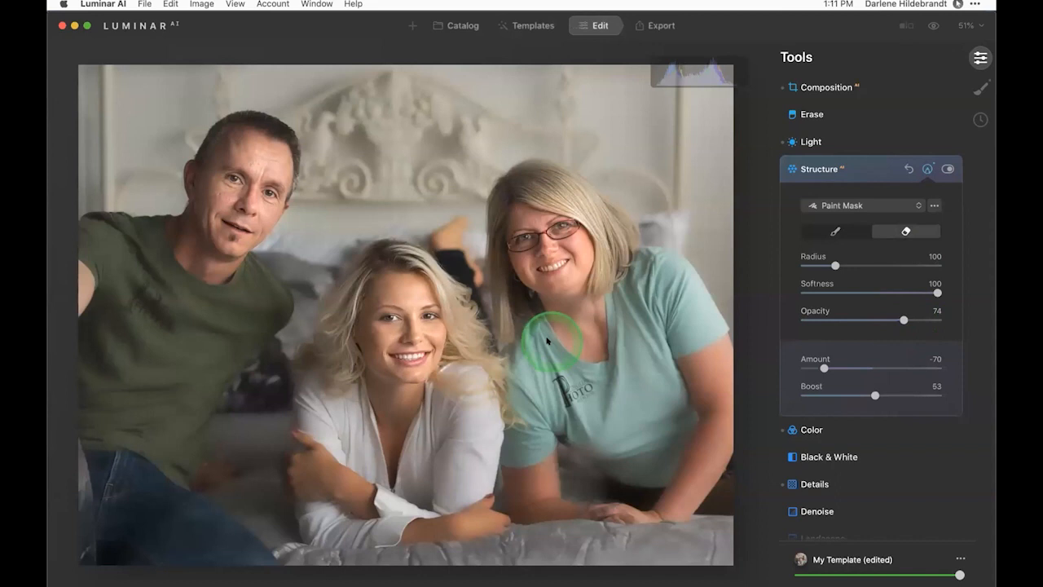
key("bracketright")
key("bracketright")
key("bracketright")
key("bracketright")
mouse_move(541, 446)
left_mouse_down()
mouse_move(632, 311)
mouse_move(597, 266)
mouse_move(637, 299)
mouse_move(545, 241)
mouse_move(533, 208)
mouse_move(544, 342)
left_mouse_up()
mouse_move(536, 242)
left_mouse_down()
mouse_move(601, 326)
mouse_move(624, 321)
mouse_move(690, 419)
mouse_move(664, 501)
left_mouse_up()
mouse_move(499, 489)
left_mouse_down()
mouse_move(805, 443)
mouse_move(378, 493)
mouse_move(412, 331)
mouse_move(398, 300)
mouse_move(345, 293)
mouse_move(321, 478)
mouse_move(517, 501)
mouse_move(369, 385)
mouse_move(361, 338)
mouse_move(349, 338)
left_mouse_up()
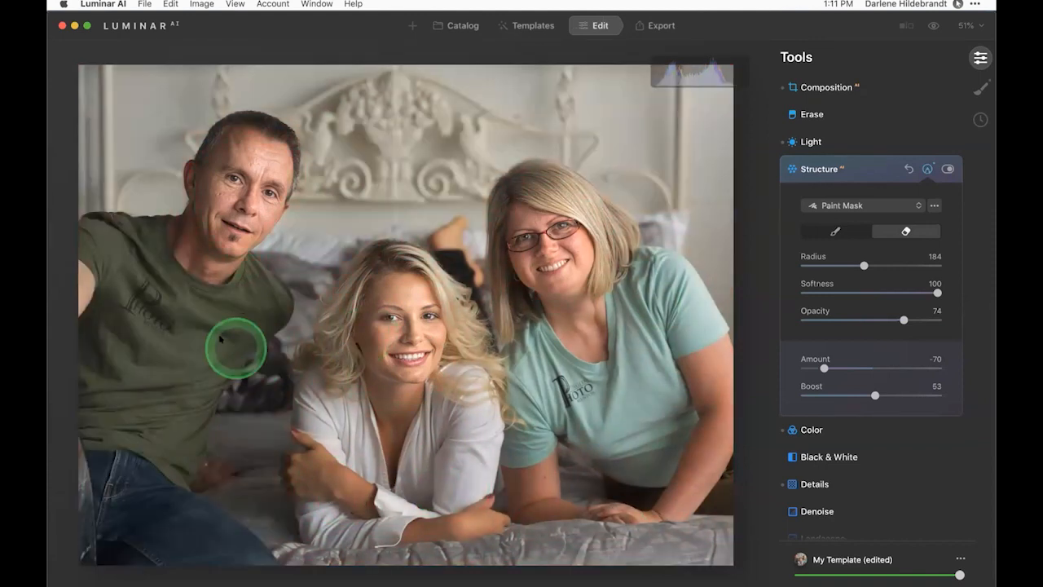
mouse_move(185, 399)
left_mouse_down()
mouse_move(171, 237)
mouse_move(107, 258)
mouse_move(261, 310)
mouse_move(63, 417)
mouse_move(170, 475)
mouse_move(119, 510)
mouse_move(393, 470)
left_mouse_up()
left_click_drag(214, 527, 699, 553)
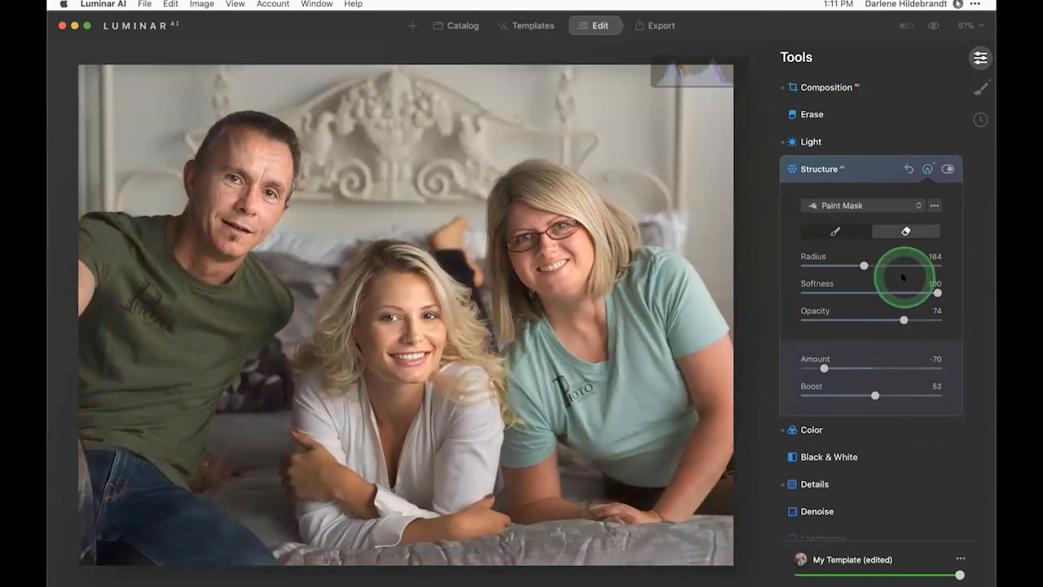
left_click(928, 169)
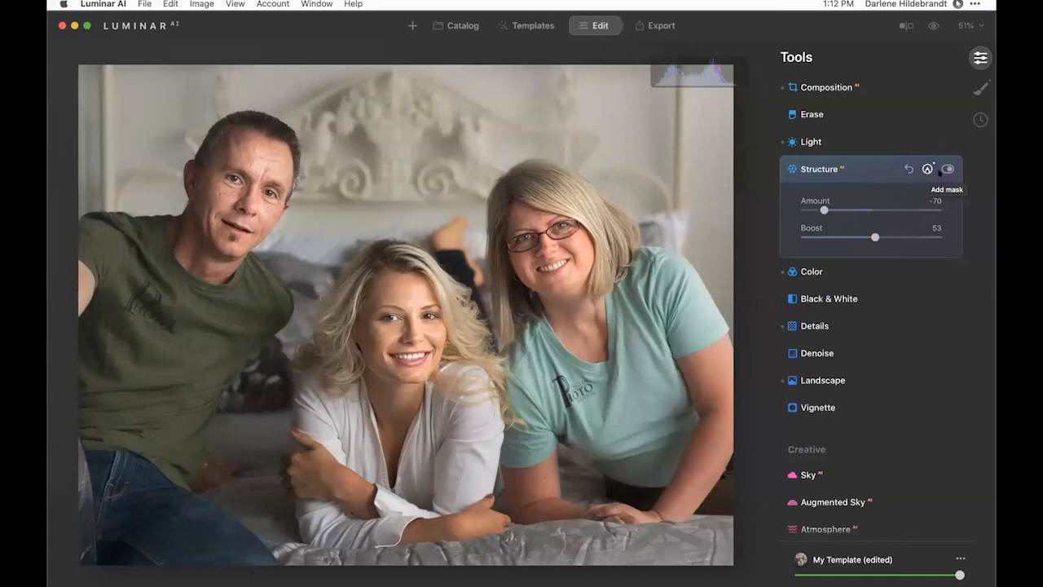
Step: Compare the photo with Structure AI off and on, and examine the coverage of its mask overlay
left_click(947, 169)
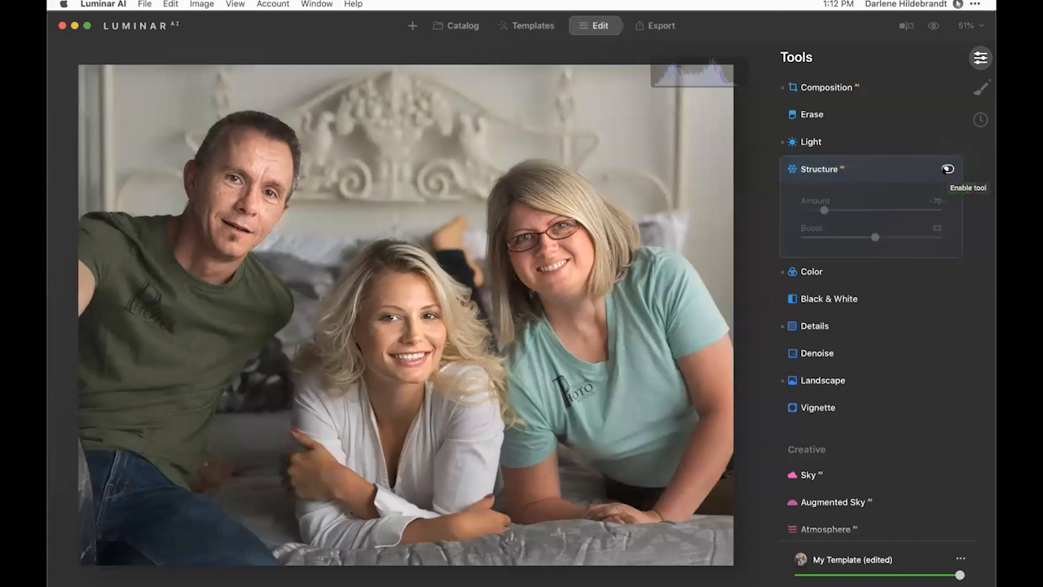
left_click(947, 169)
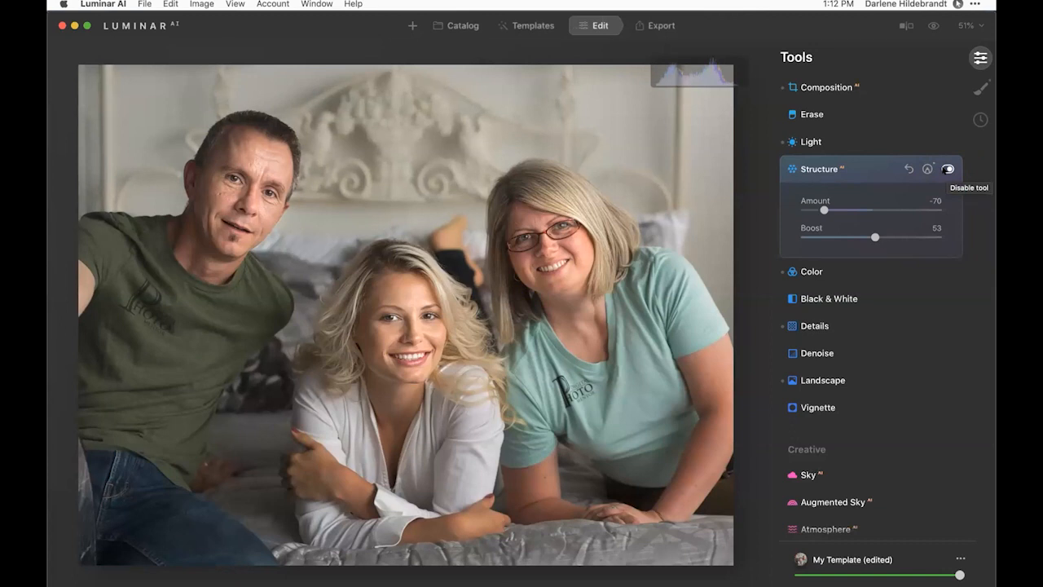
left_click(927, 168)
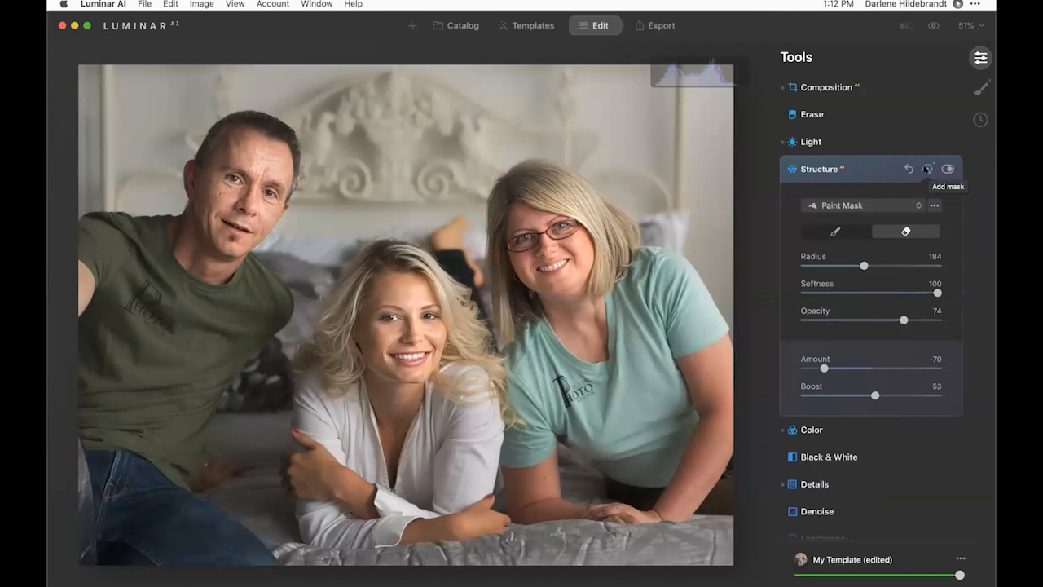
left_click(928, 169)
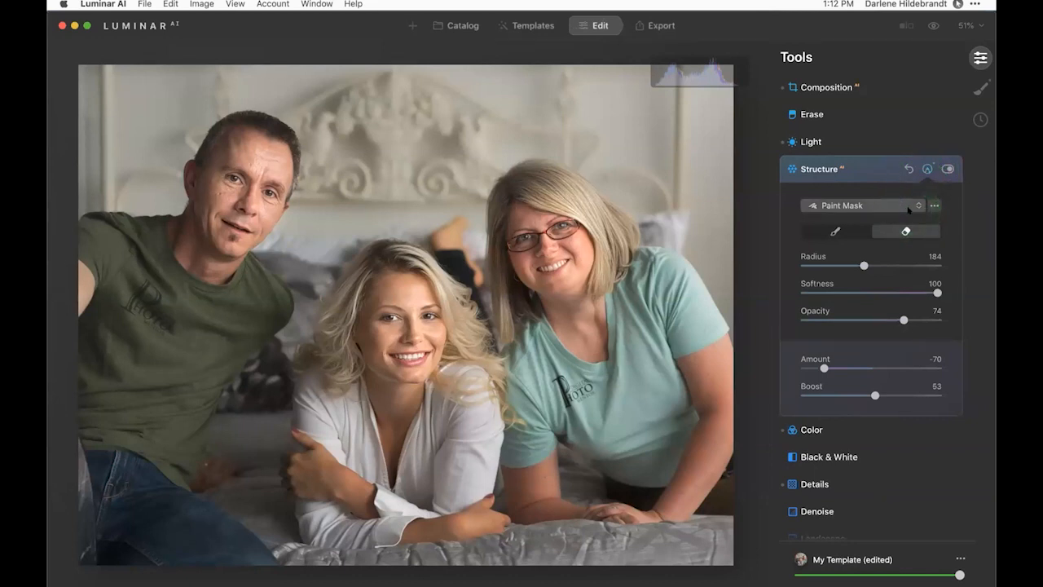
left_click(933, 205)
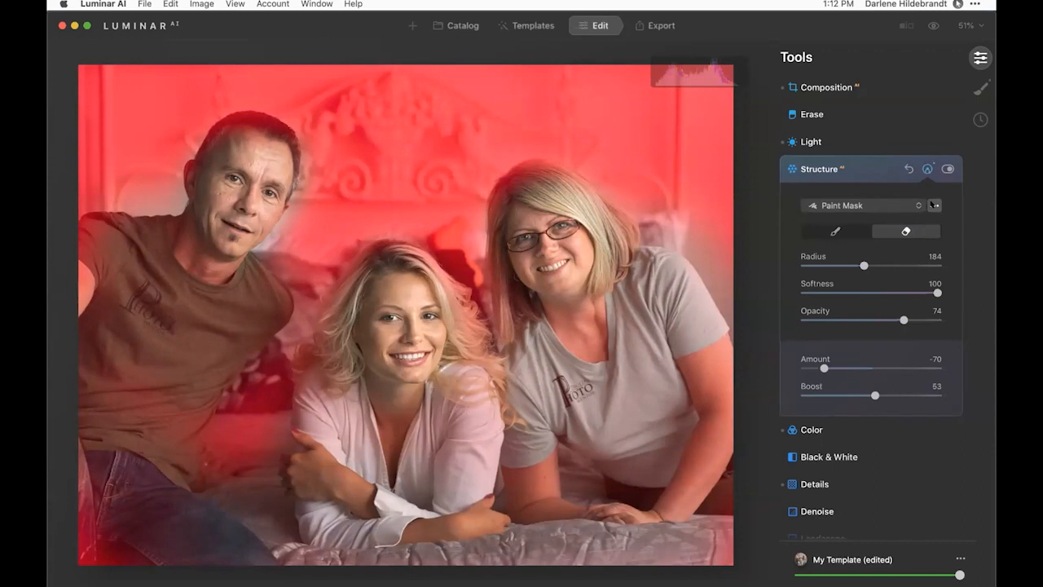
left_click(934, 205)
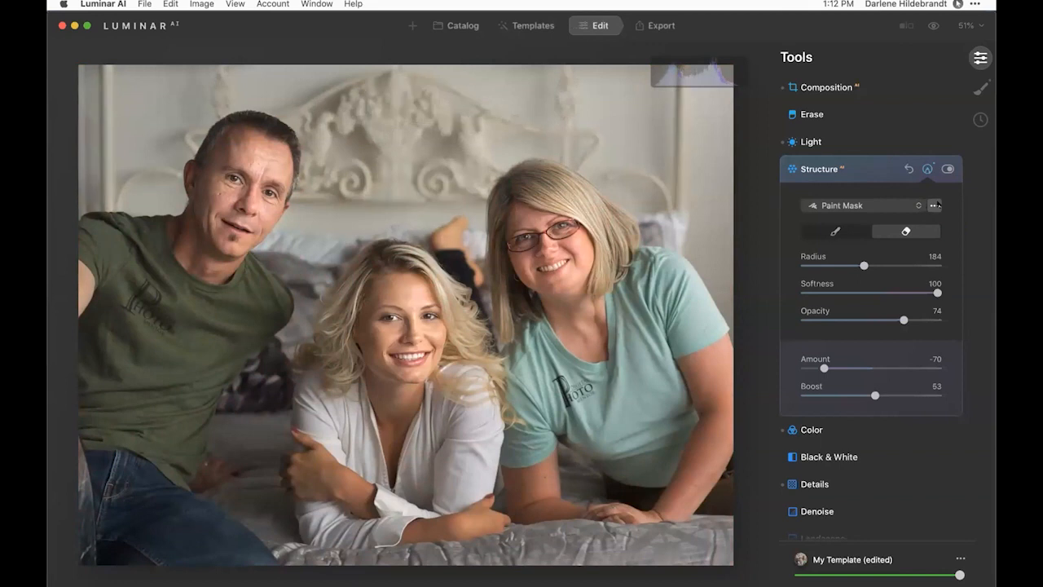
key("/")
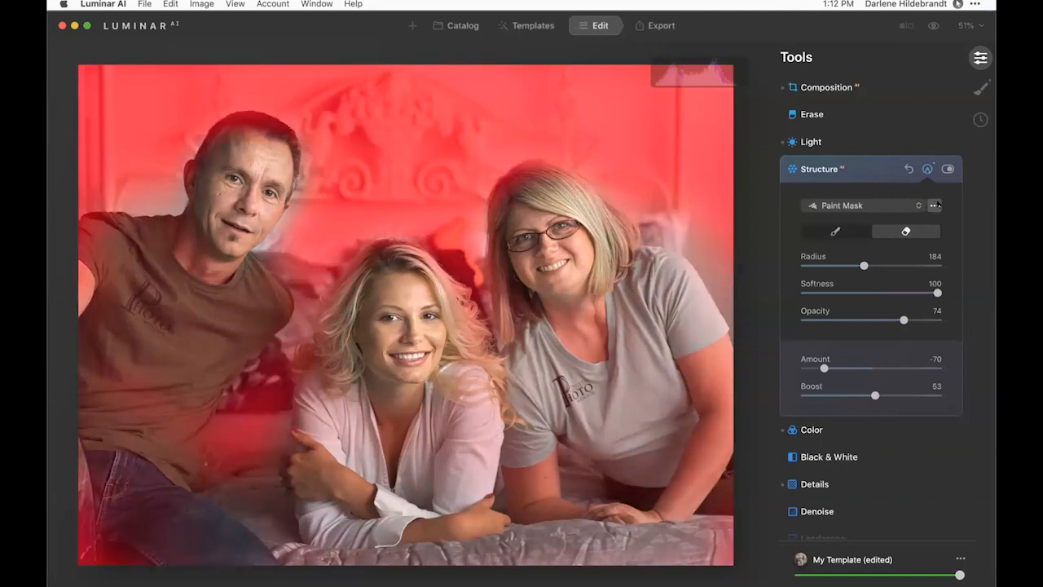
key("/")
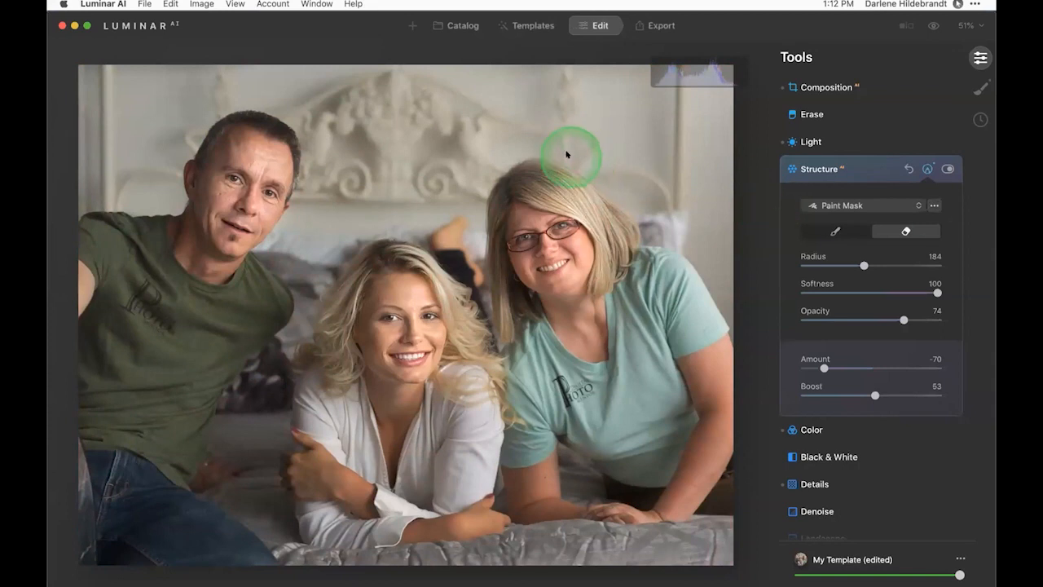
Step: Erase the Structure mask over the hair and shoulder of the woman in the teal shirt, reducing the brush radius to 88, and collapse the adjustment
key("bracketleft")
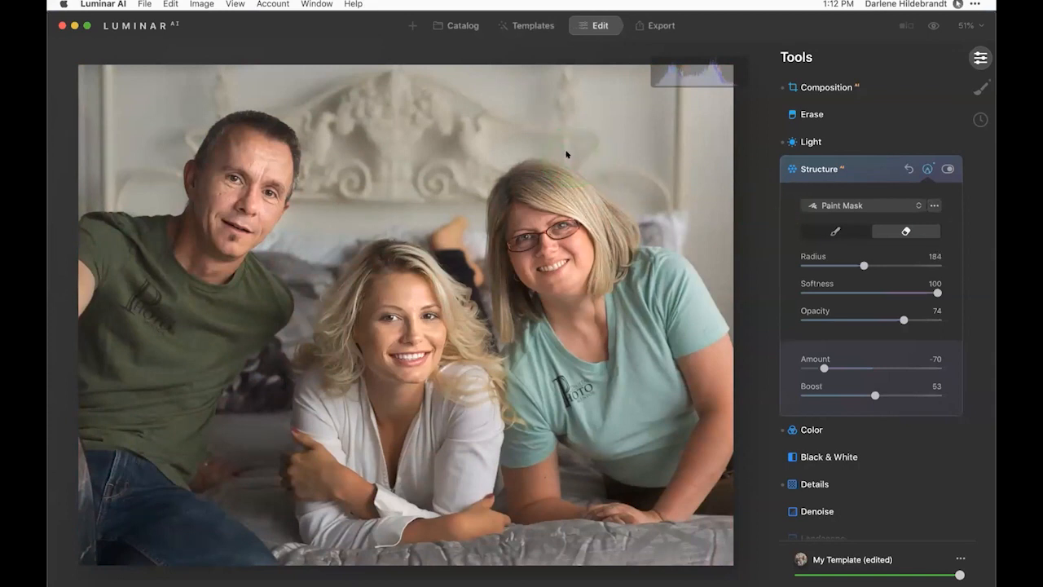
key("bracketleft")
key("bracketleft")
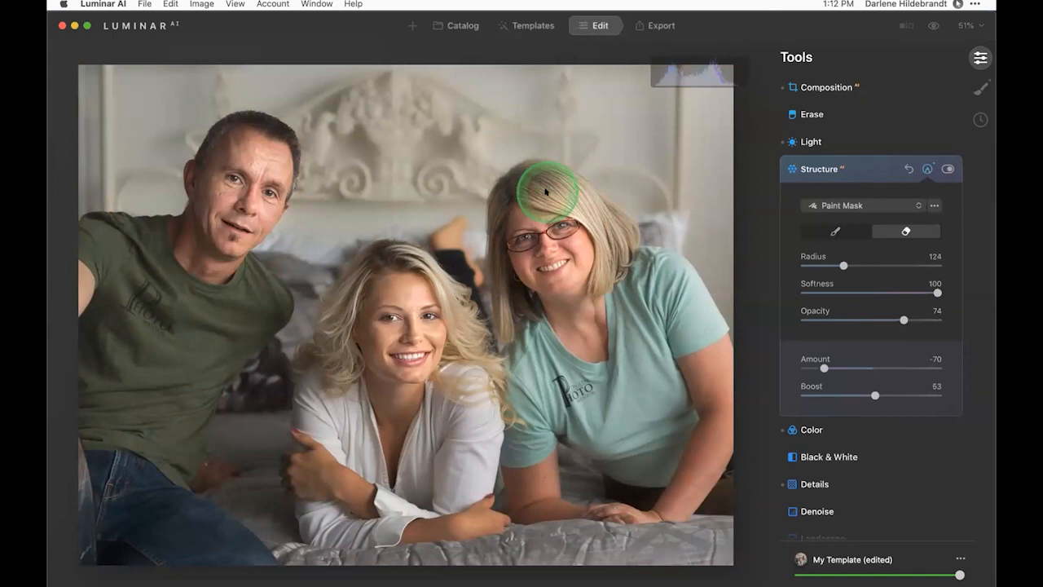
mouse_move(538, 211)
left_mouse_down()
mouse_move(508, 200)
mouse_move(523, 183)
mouse_move(553, 187)
mouse_move(539, 173)
mouse_move(528, 188)
mouse_move(543, 201)
mouse_move(552, 196)
mouse_move(624, 241)
mouse_move(518, 183)
mouse_move(528, 198)
mouse_move(518, 308)
mouse_move(528, 323)
mouse_move(583, 286)
mouse_move(692, 307)
mouse_move(675, 288)
mouse_move(706, 328)
mouse_move(714, 370)
left_mouse_up()
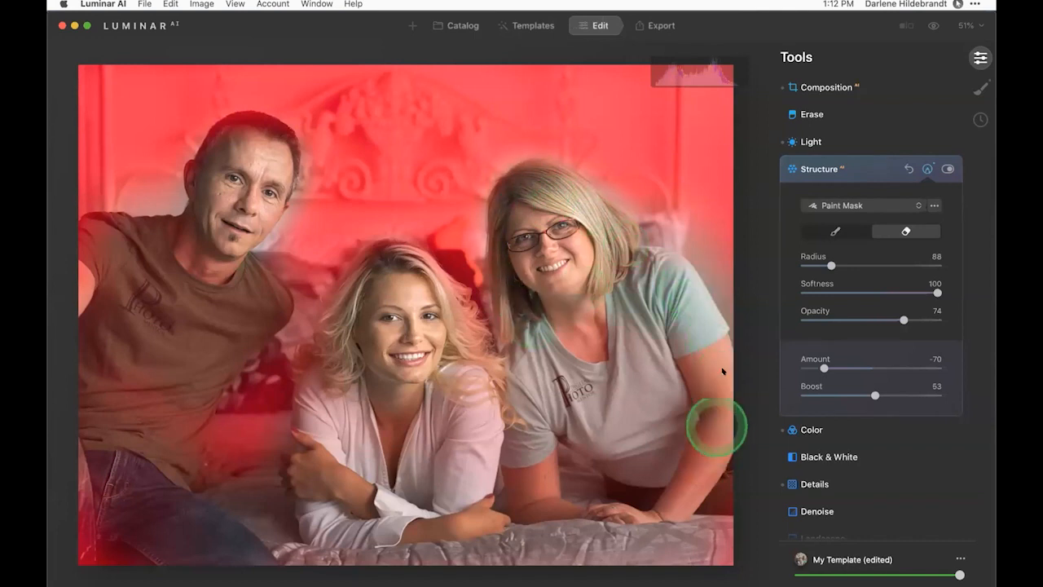
left_click(928, 168)
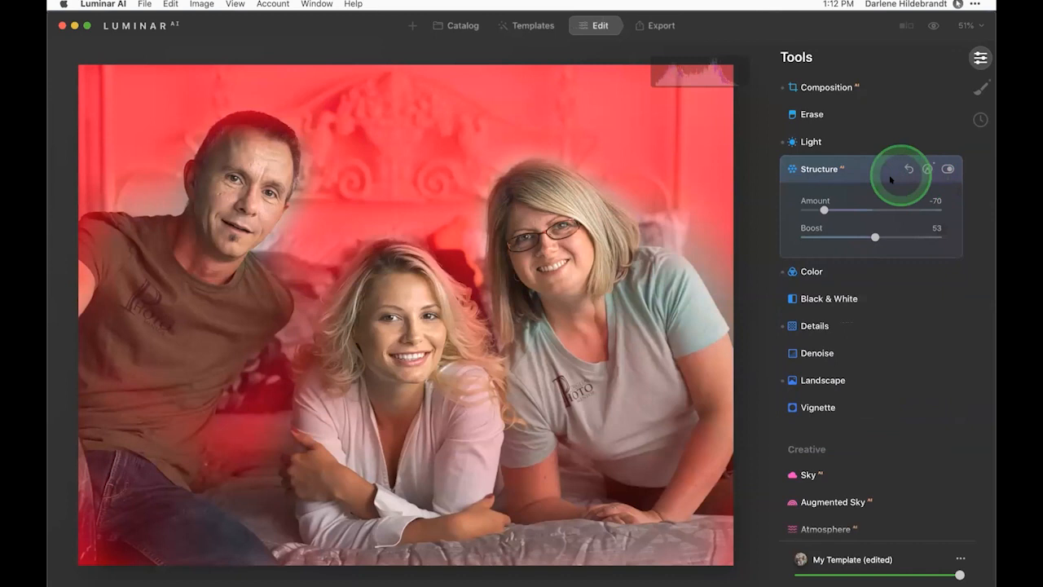
left_click(869, 165)
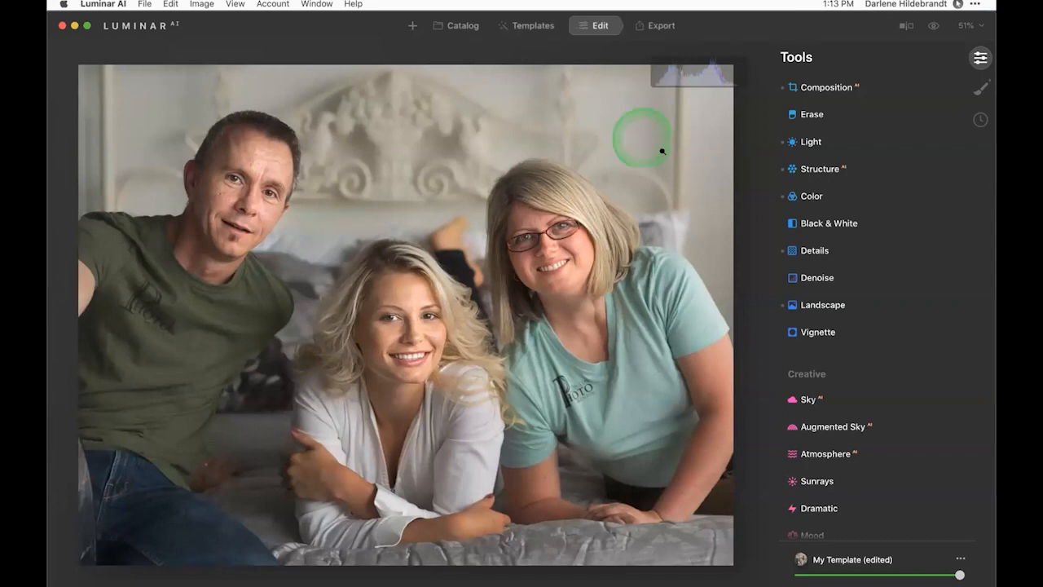
Step: Smooth the skin with Skin AI, using Amount 50 and Shine Removal 37
scroll(857, 252, "down", 5)
scroll(853, 258, "down", 3)
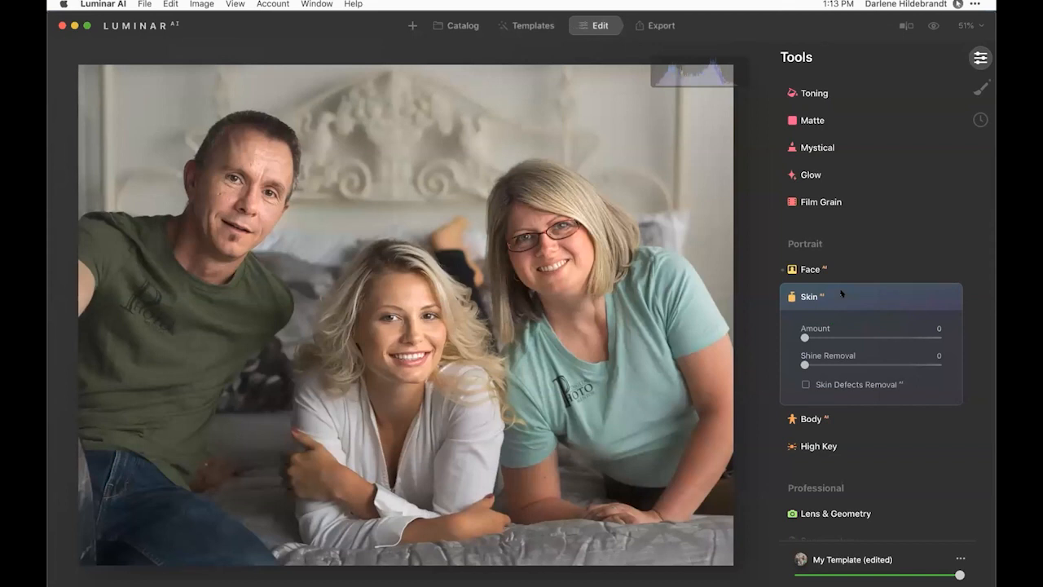
left_click(871, 337)
left_click(855, 363)
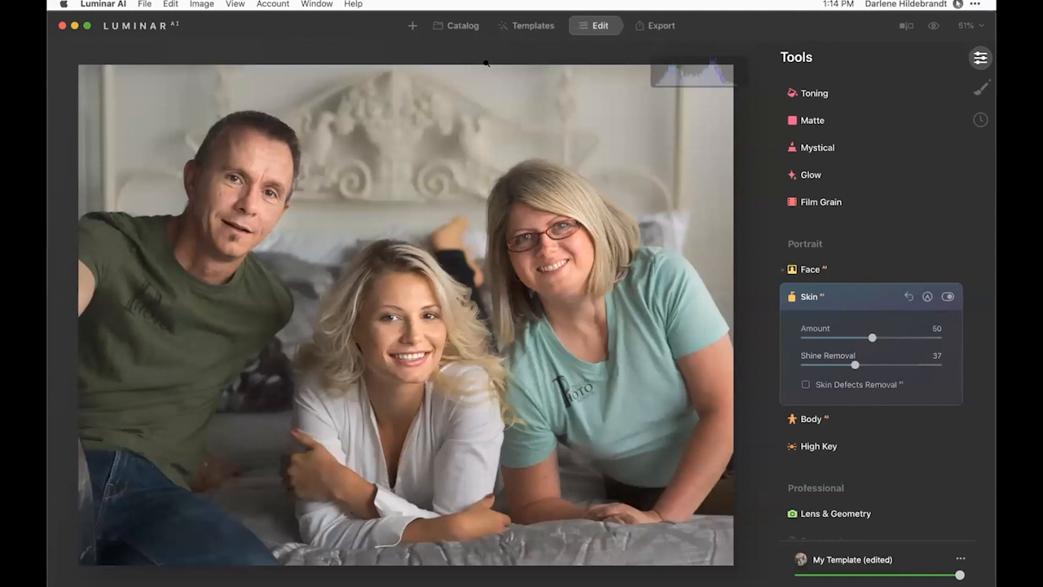
right_click(455, 253)
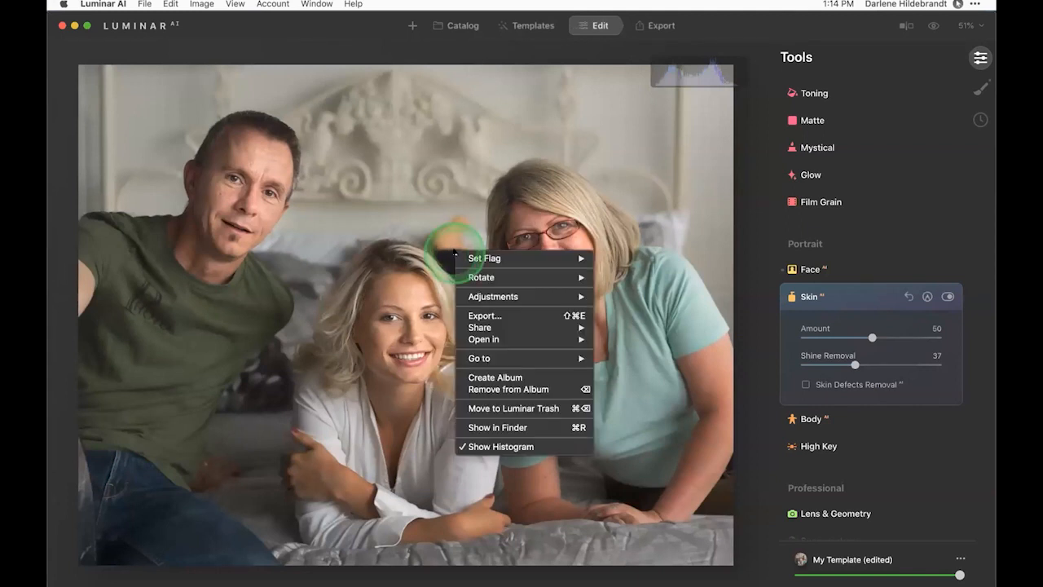
left_click(479, 295)
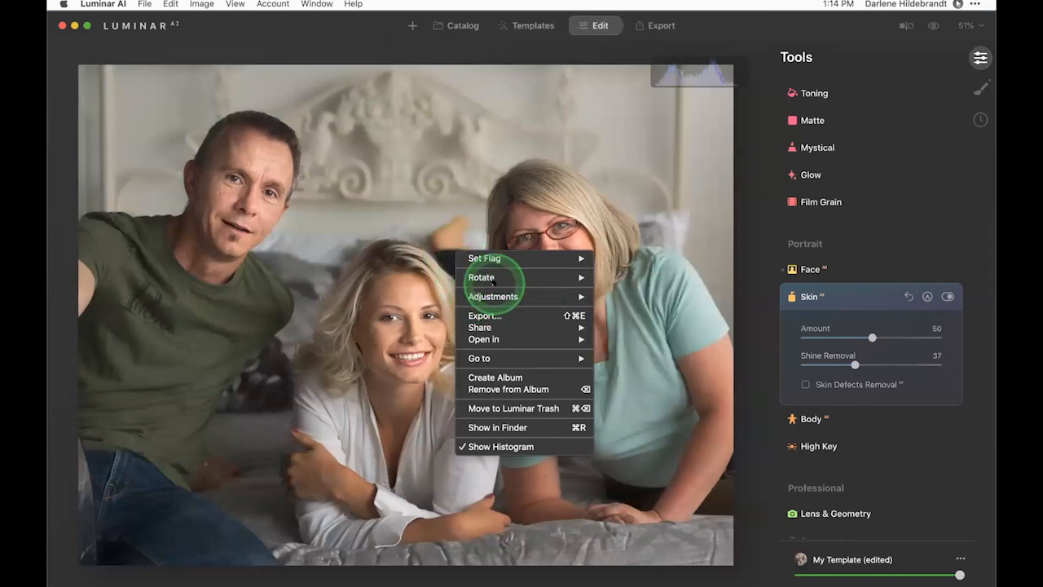
mouse_move(494, 296)
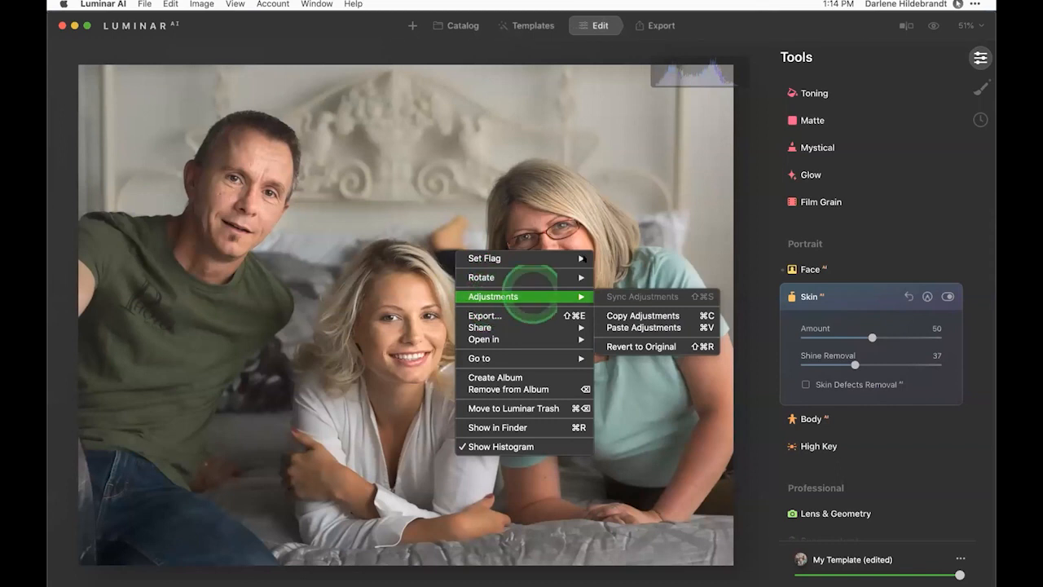
Step: Show the filmstrip below the edited photo
left_click(232, 3)
left_click(235, 4)
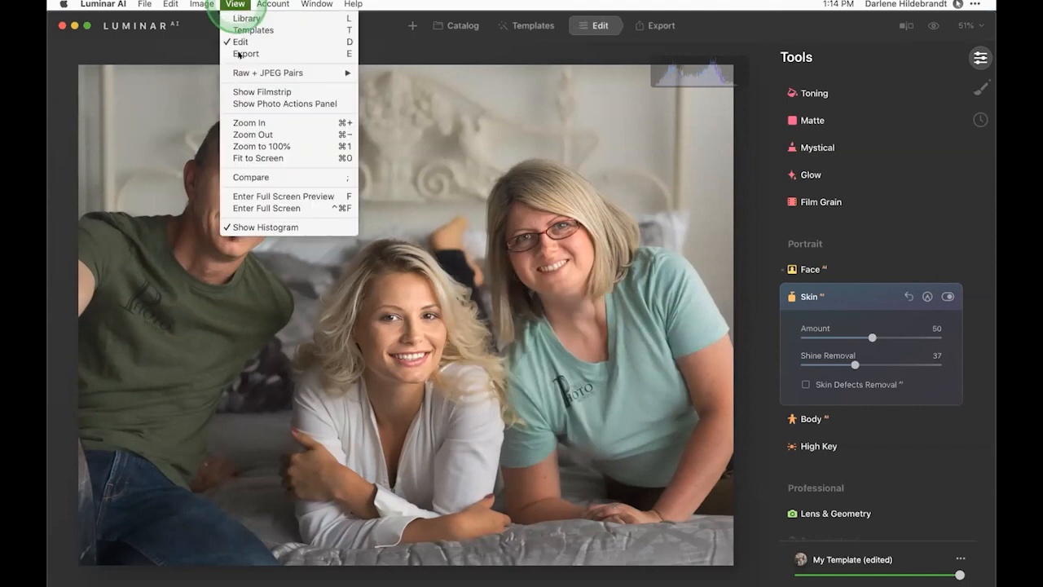
left_click(242, 92)
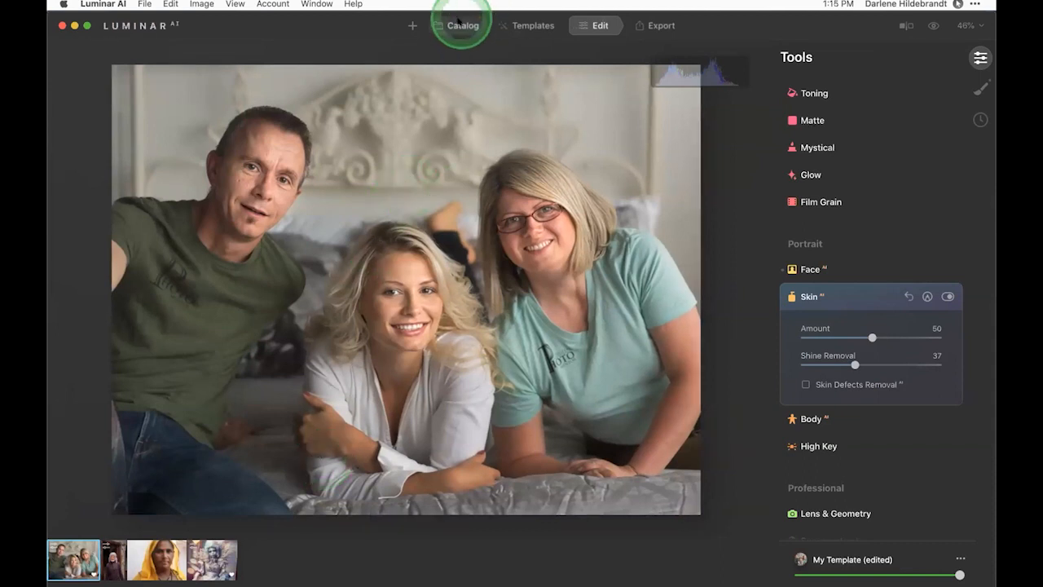
Step: Return to the catalog and add the Skylum deep dive folder from Pictures to it
left_click(459, 23)
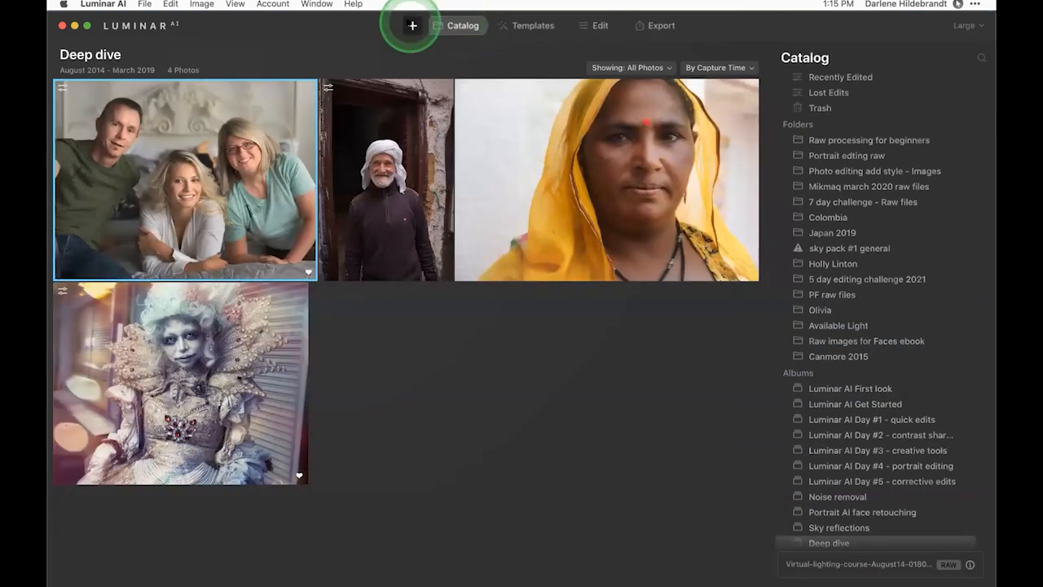
left_click(412, 25)
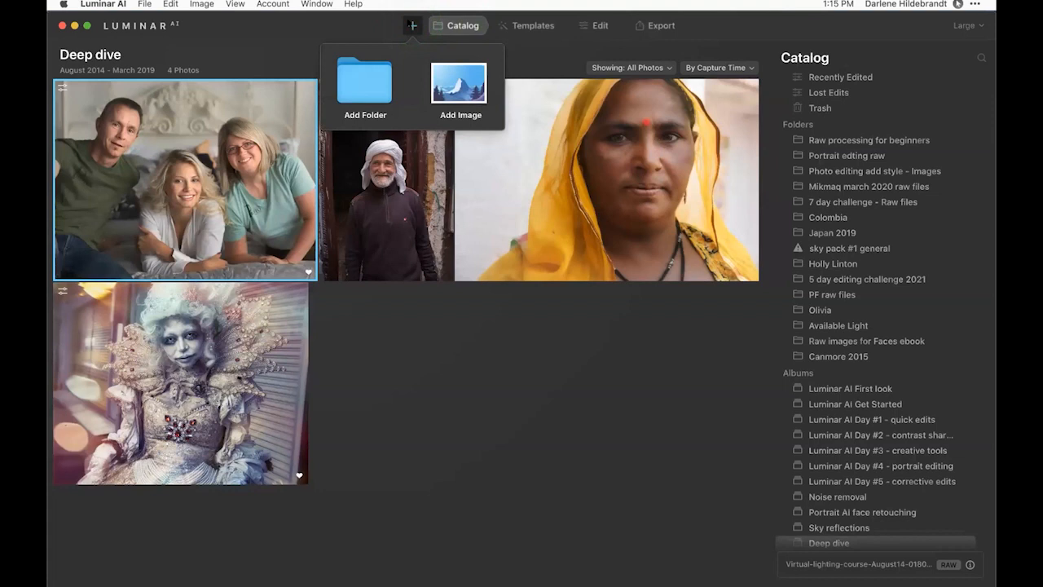
left_click(412, 26)
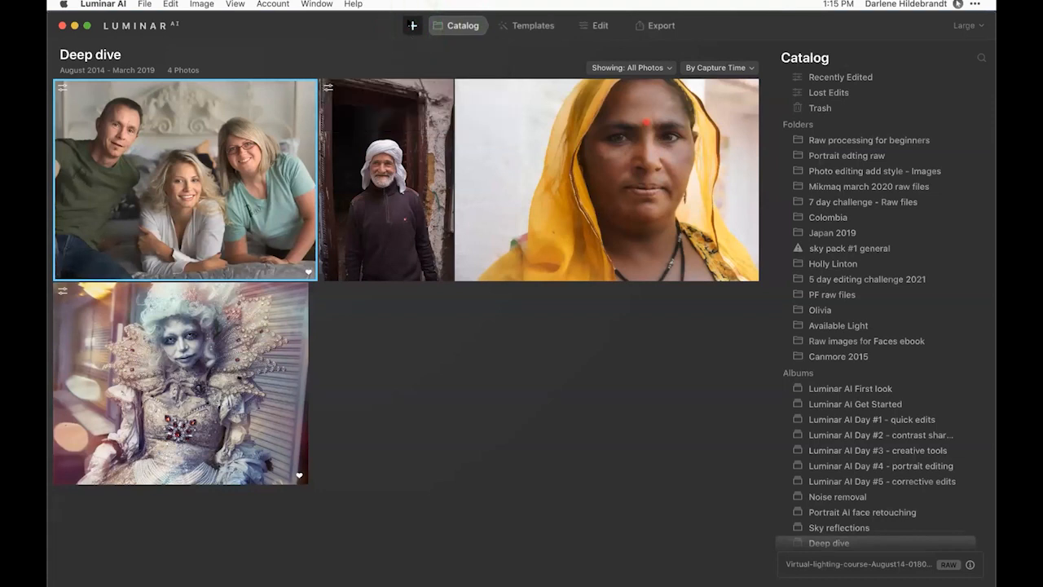
left_click(412, 25)
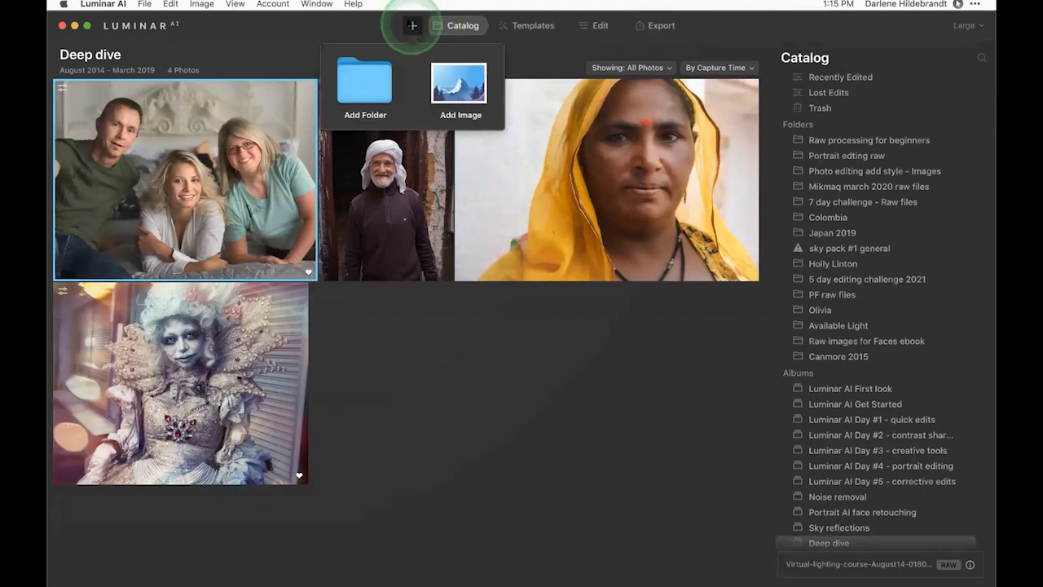
left_click(350, 55)
left_click(350, 55)
left_click(344, 231)
scroll(339, 231, "down", 3)
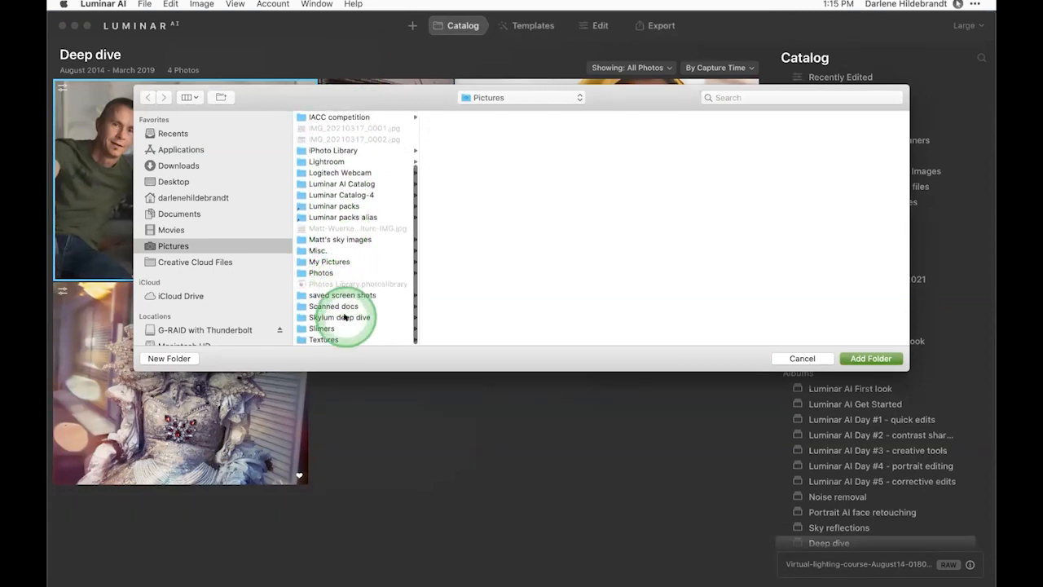
left_click(343, 317)
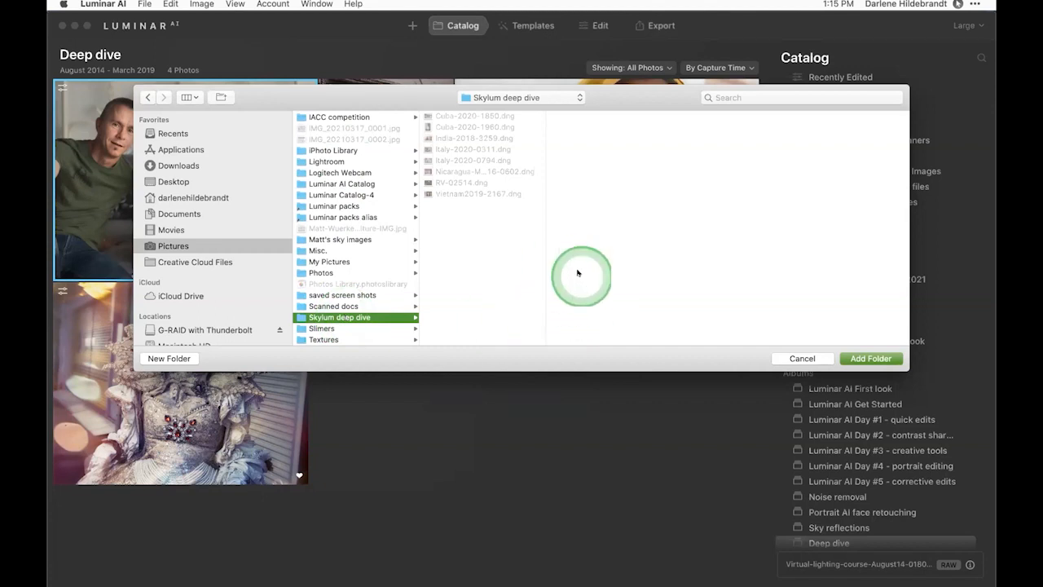
left_click(862, 358)
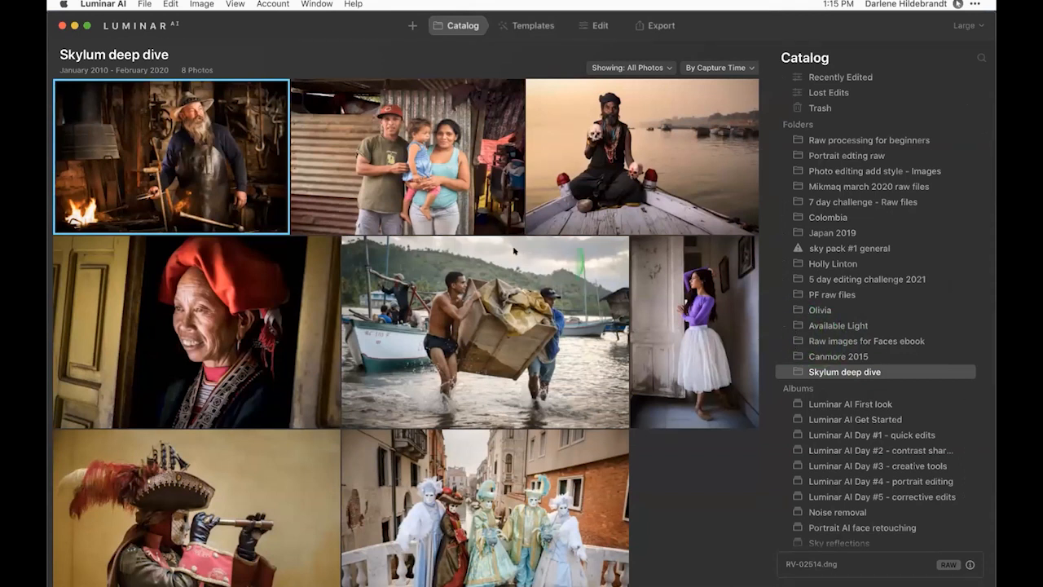
scroll(514, 251, "down", 2)
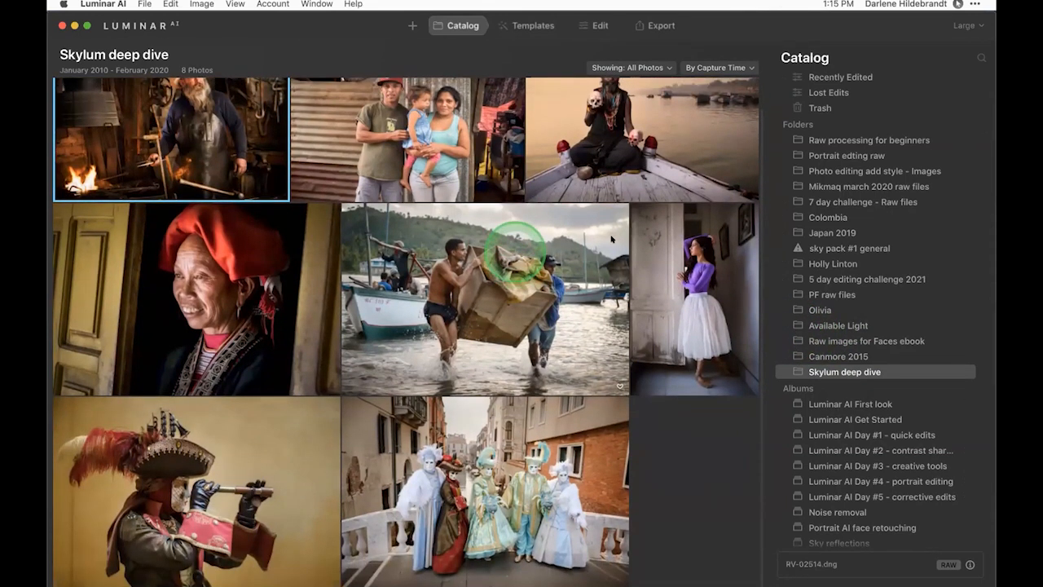
Step: Switch to Lightroom Classic and open Turkey2011-01440-Edit.psd, the portrait of the elderly man in a cap, as a single enlarged photo
key("super+Tab")
key("super+Tab")
key("super+Tab")
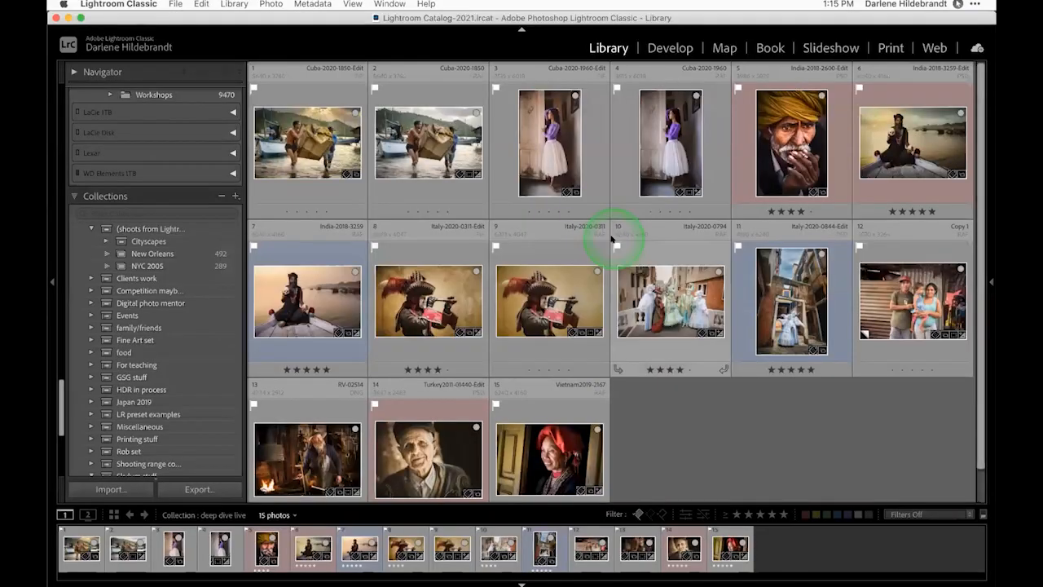
left_click(477, 349)
double_click(421, 417)
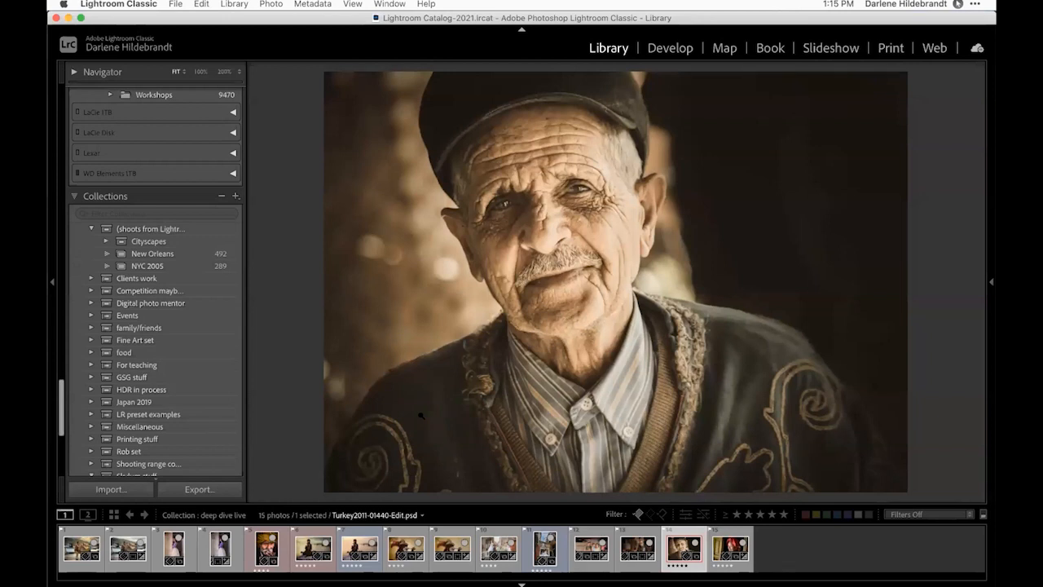
Step: Examine which external editors the portrait can be sent to through Edit In, including Luminar AI, without choosing one
right_click(430, 332)
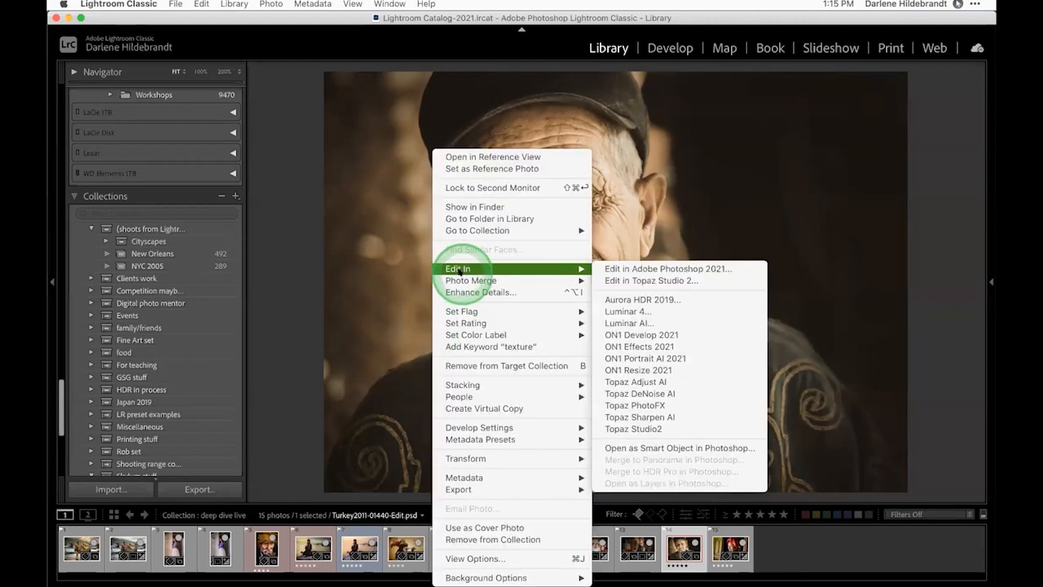
left_click(506, 279)
mouse_move(513, 268)
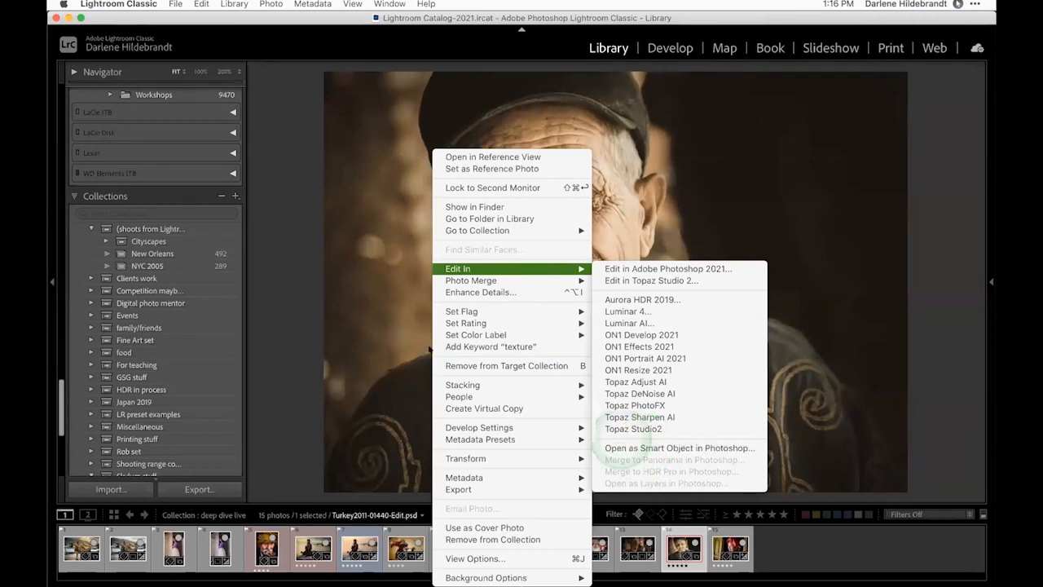
left_click(280, 244)
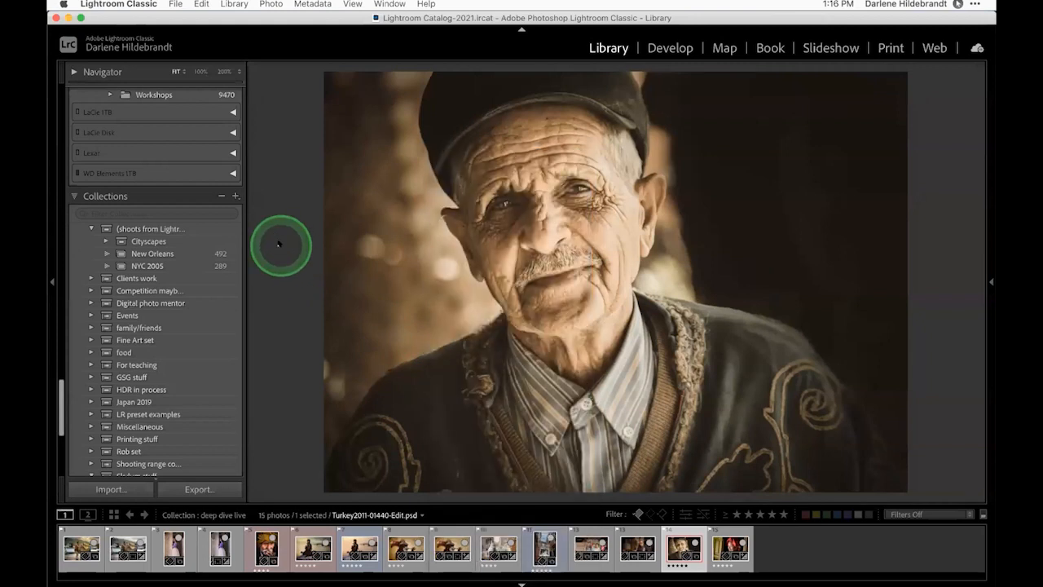
right_click(371, 260)
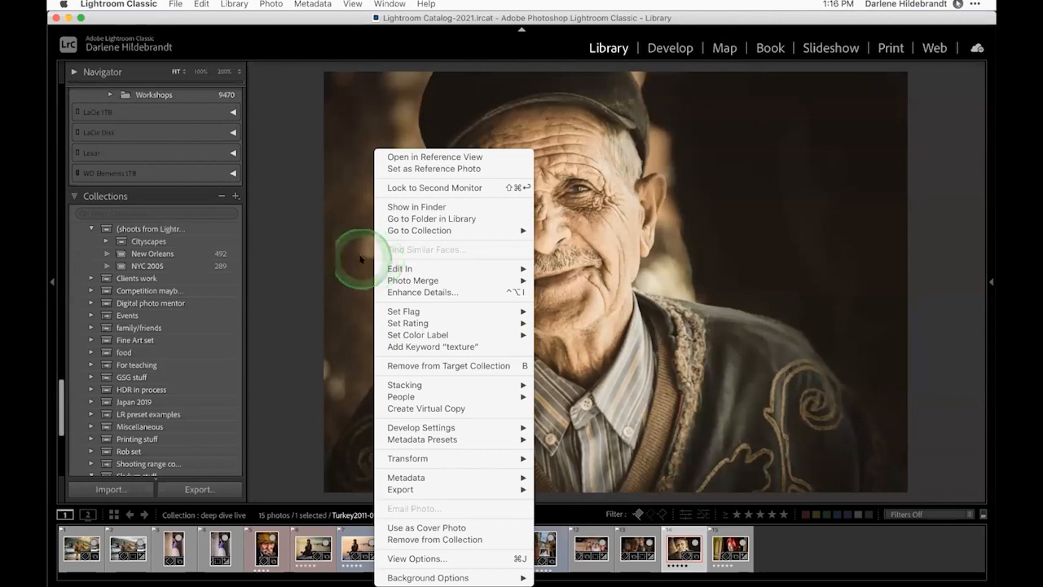
left_click(279, 243)
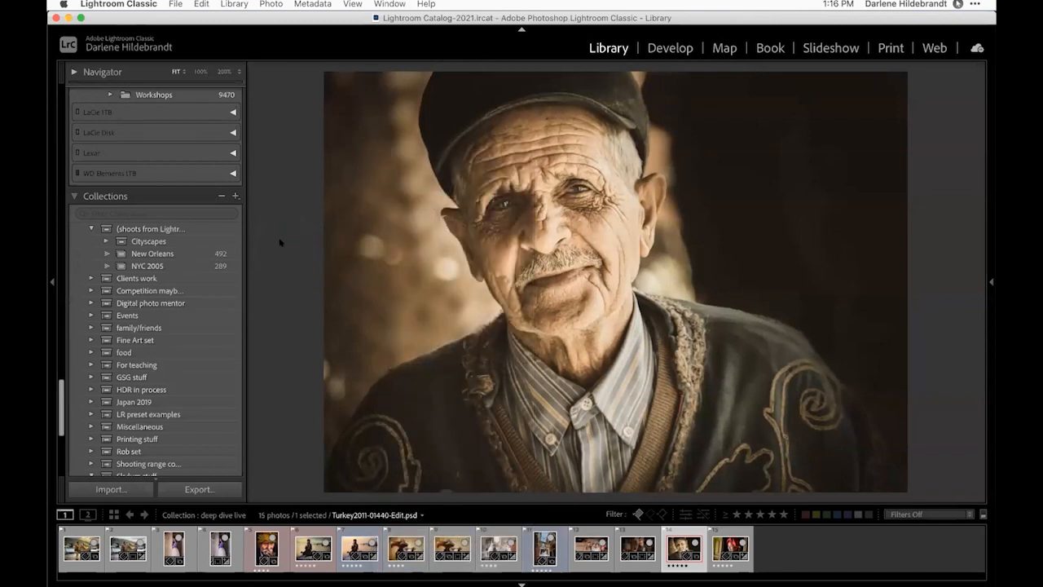
left_click(280, 243)
Step: Switch back to Luminar AI and try the Turkish faded sepia look from My Templates on the blacksmith photo
key("super+Tab")
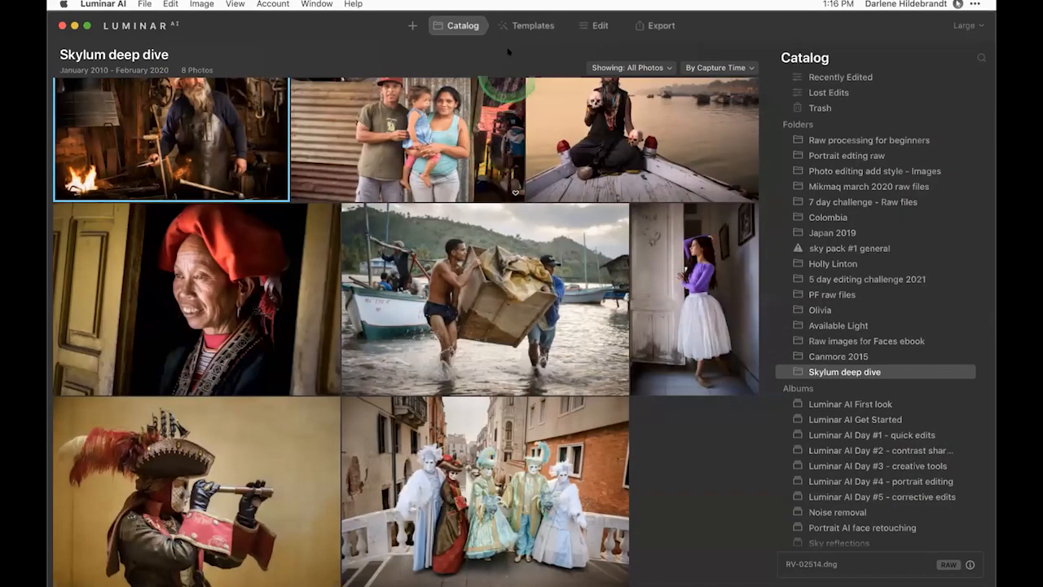
left_click(521, 25)
left_click(784, 210)
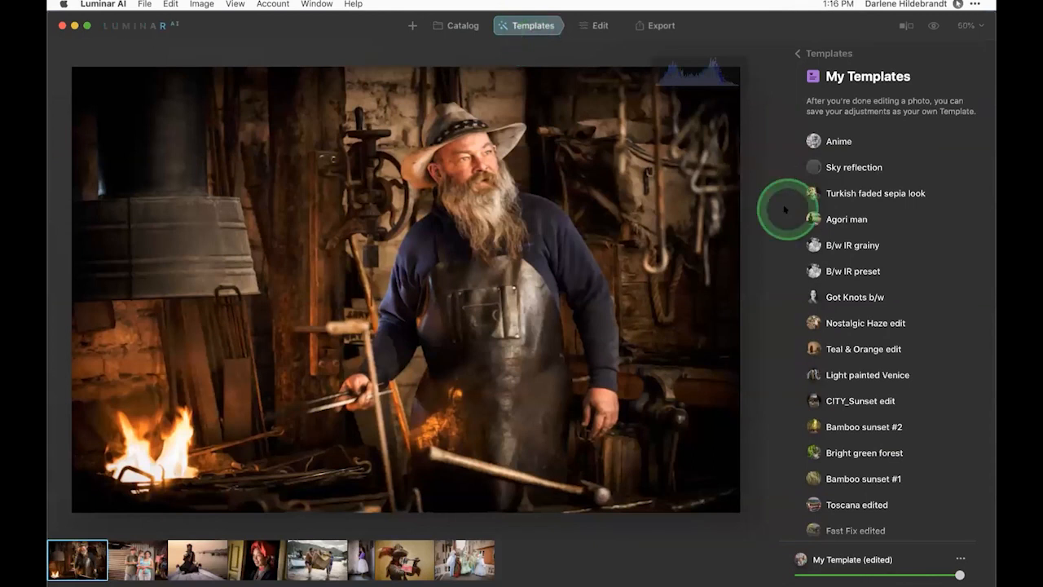
left_click(842, 195)
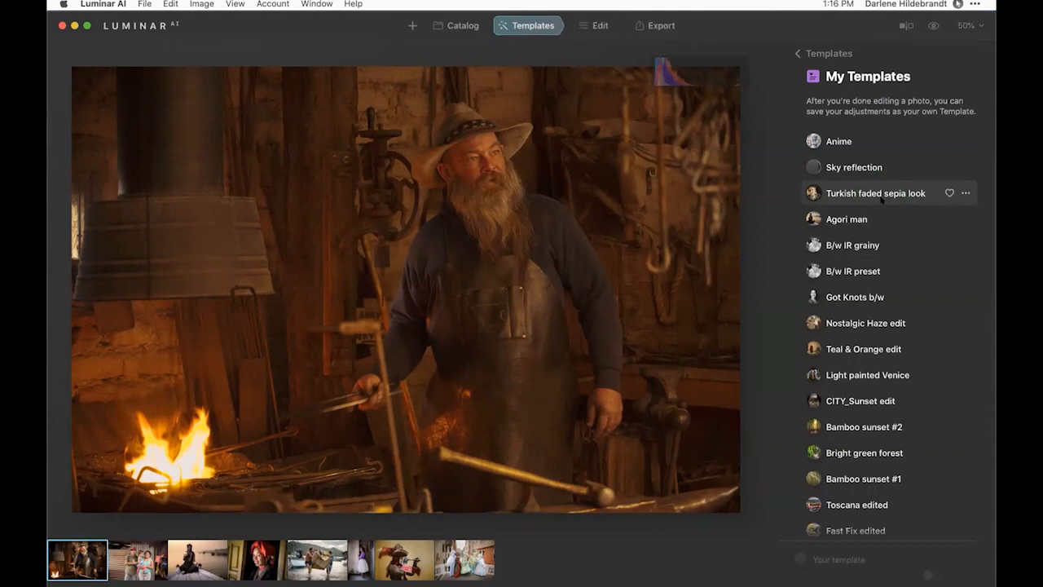
left_click(881, 198)
Step: Apply the Turkish faded sepia look template to the photo of the couple holding a small child
key("Right")
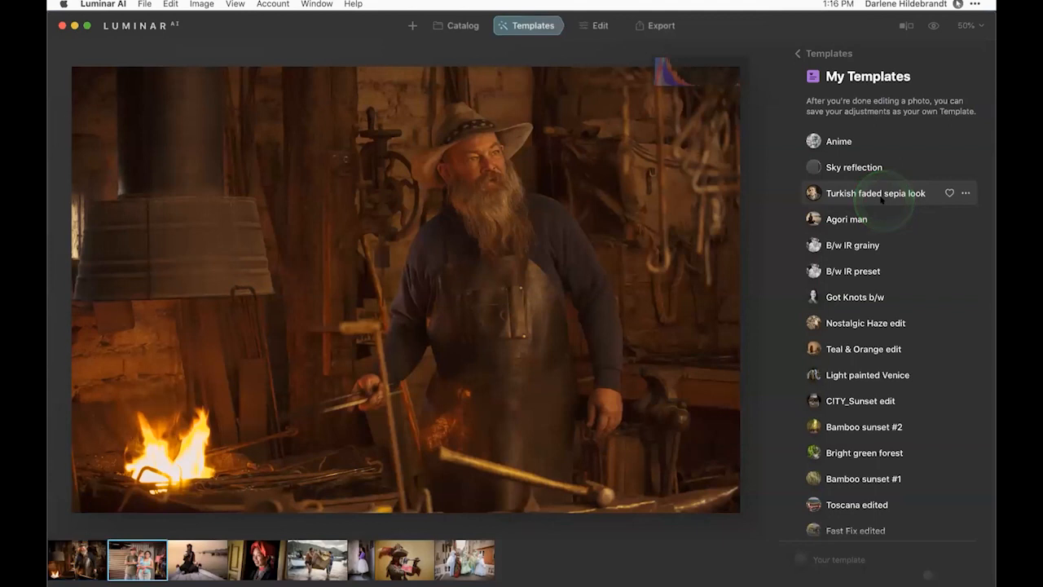
left_click(864, 197)
left_click(856, 194)
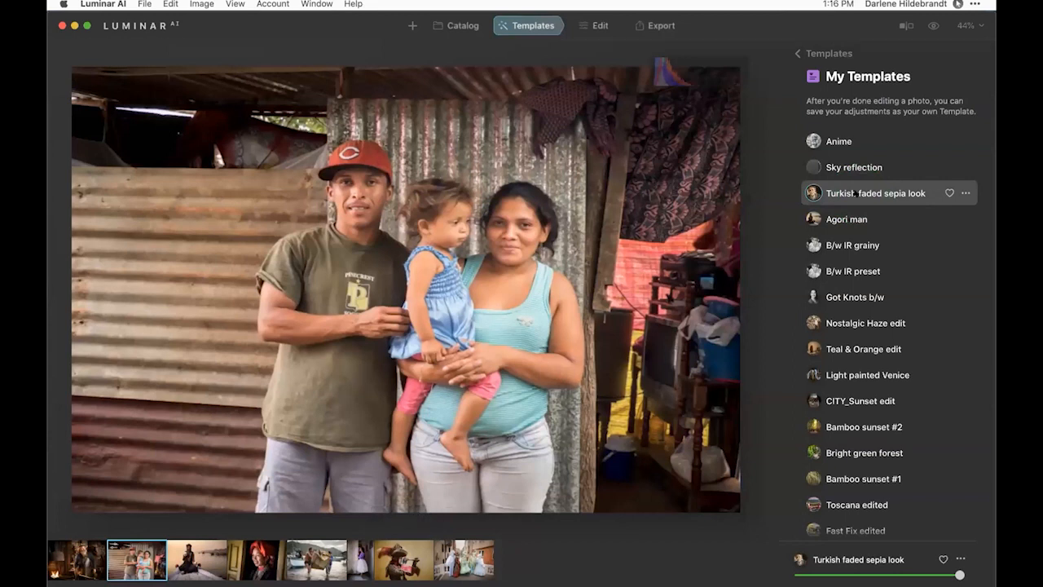
left_click(860, 192)
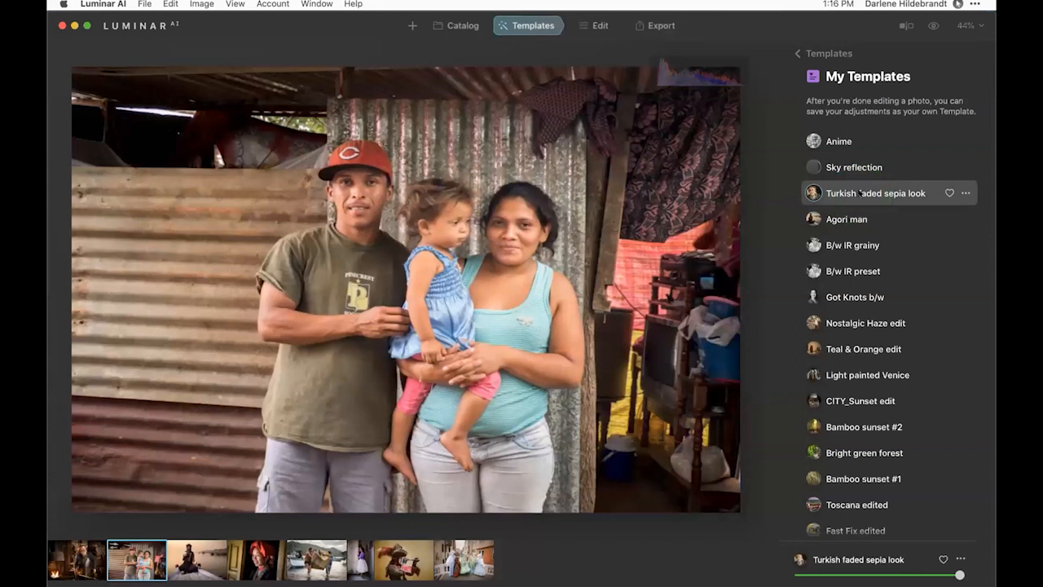
left_click(860, 193)
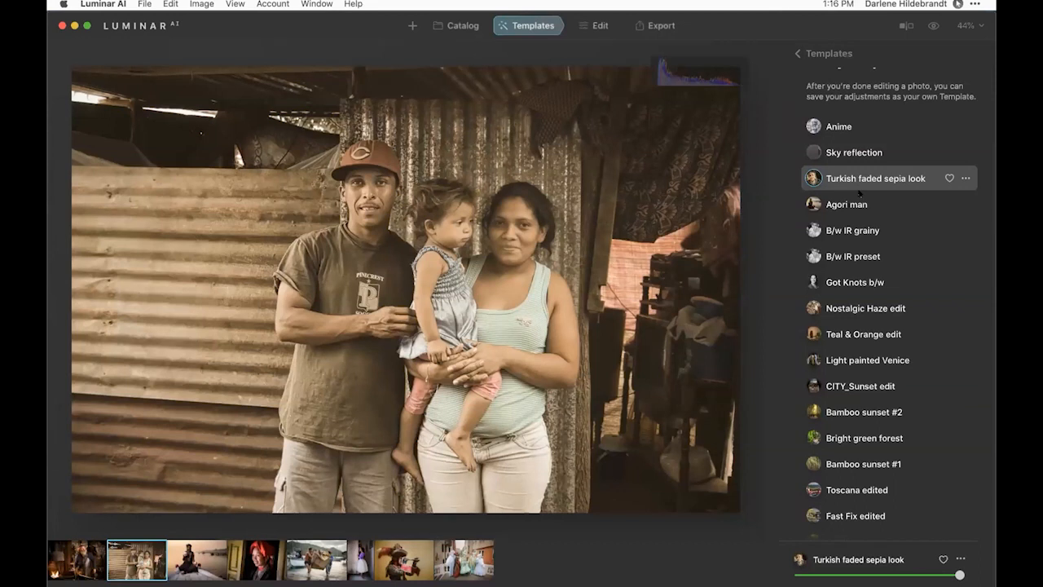
left_click(861, 194)
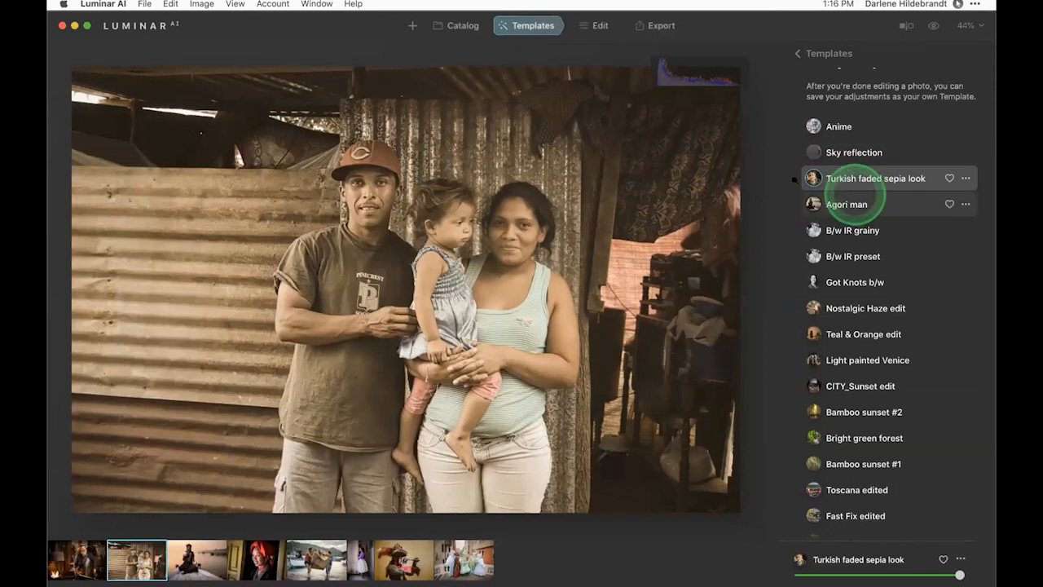
left_click(635, 235)
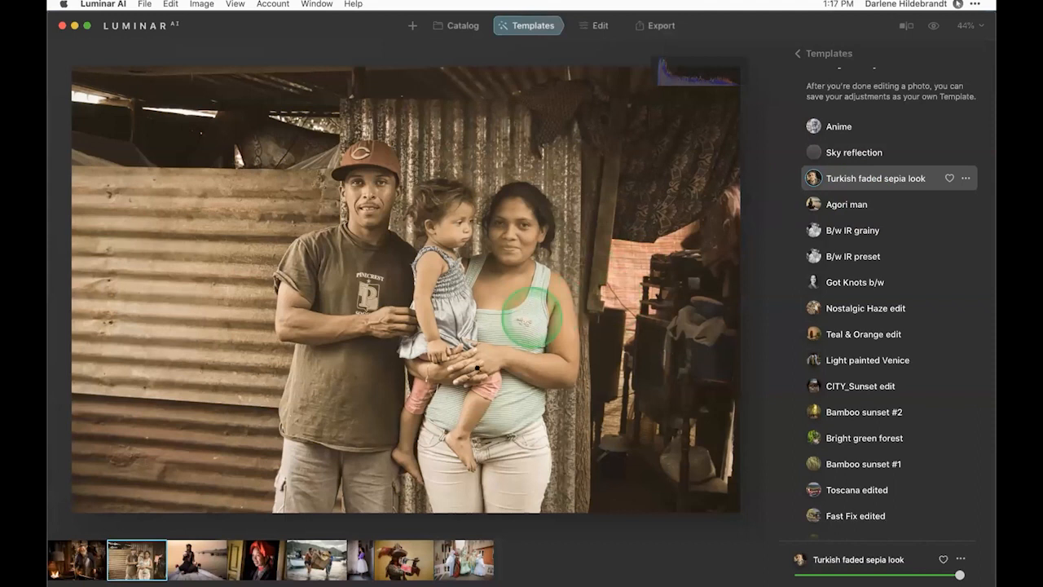
Step: Browse ahead through the folder to the portrait of the woman in the red headscarf
key("Right")
key("Right")
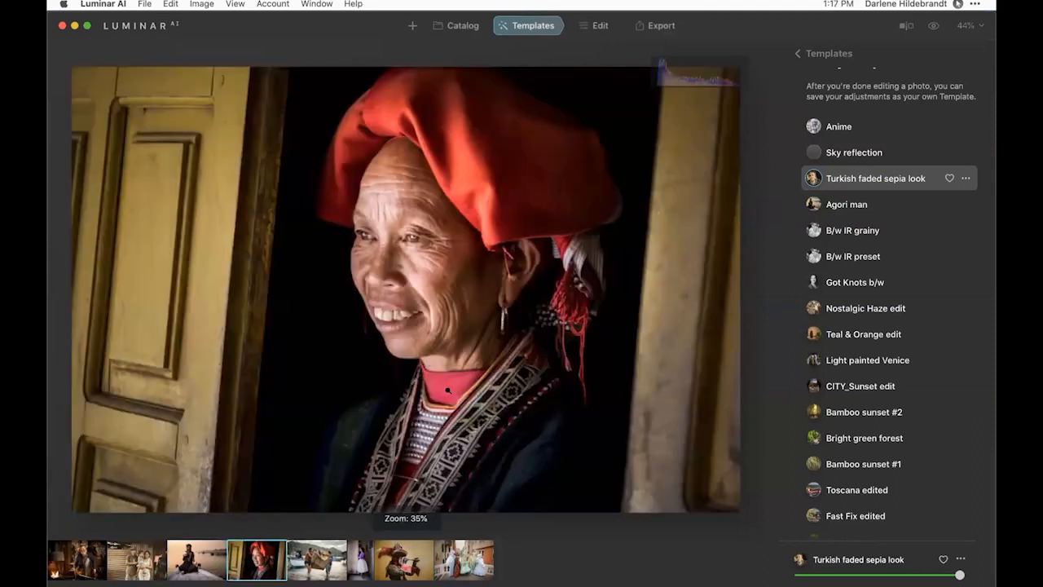
left_click(523, 350)
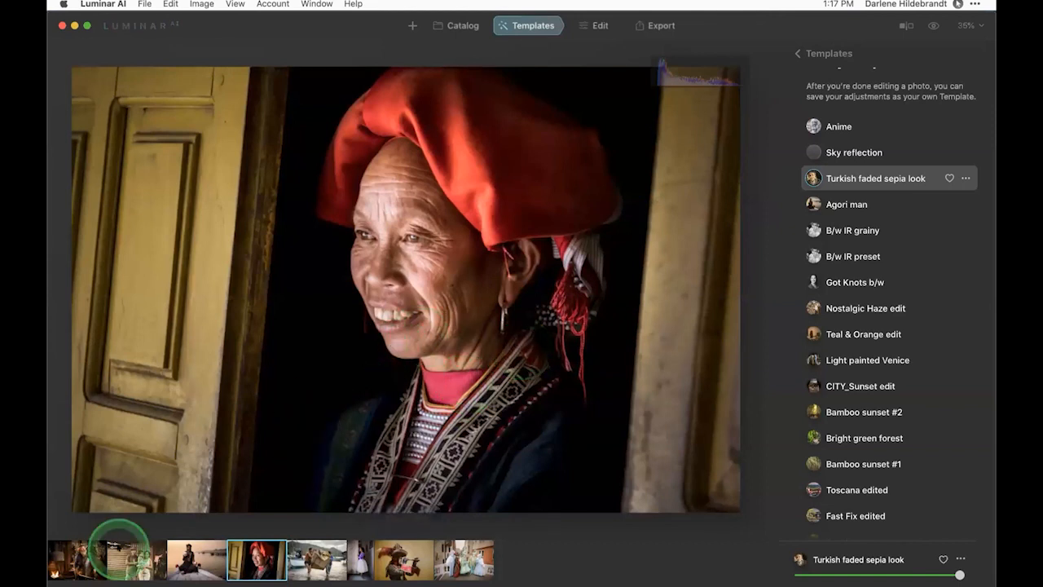
Step: Copy the adjustments from the sepia family photo and paste them onto the portrait of the woman in the red headscarf
left_click(129, 554)
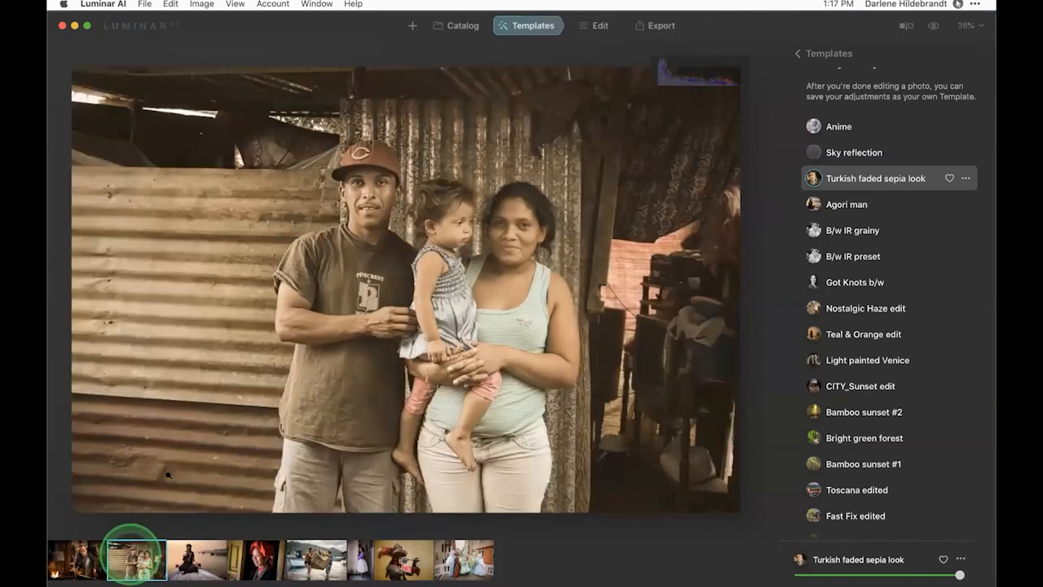
right_click(210, 373)
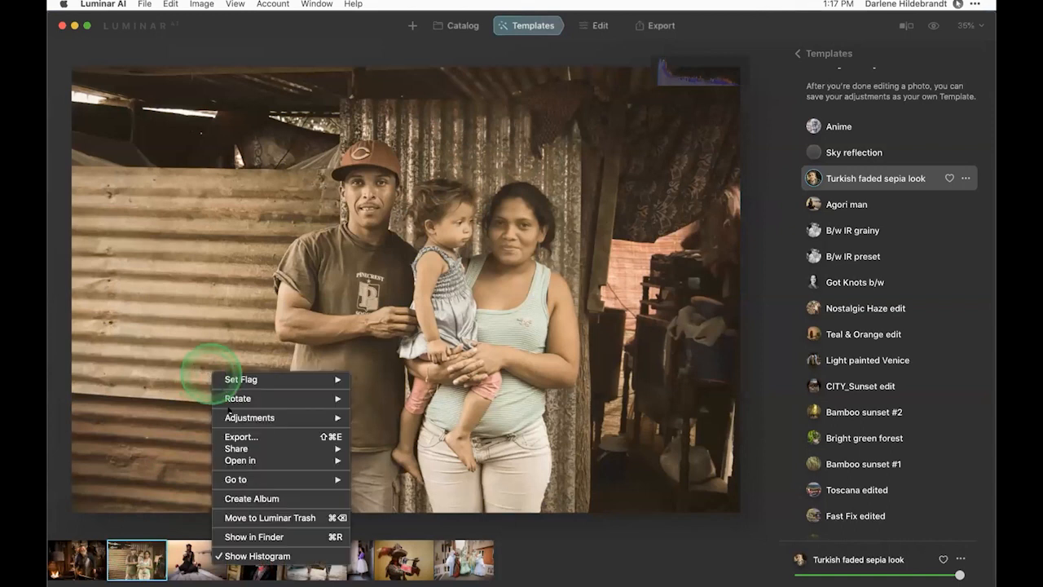
mouse_move(236, 417)
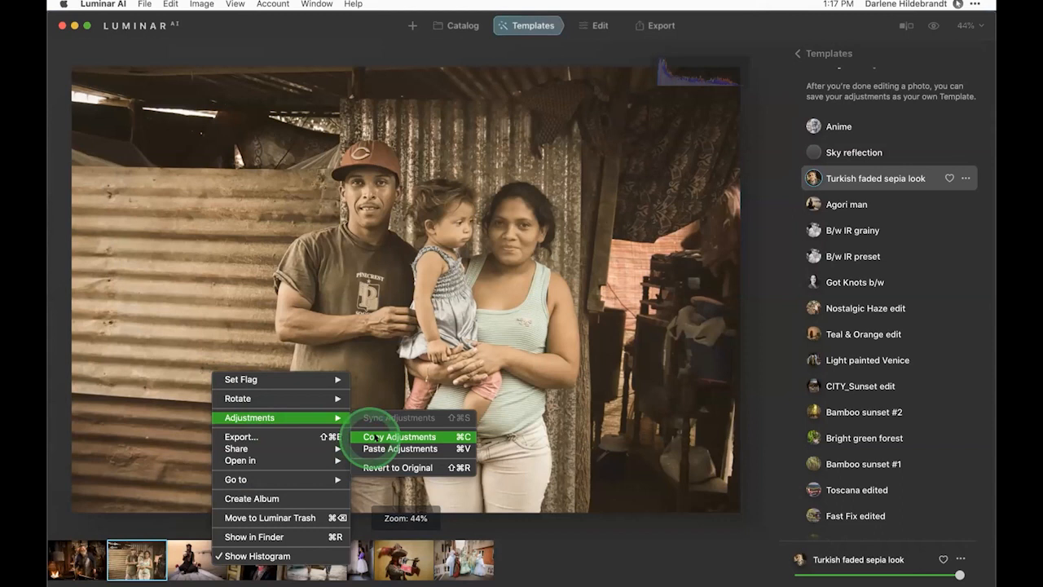
left_click(366, 437)
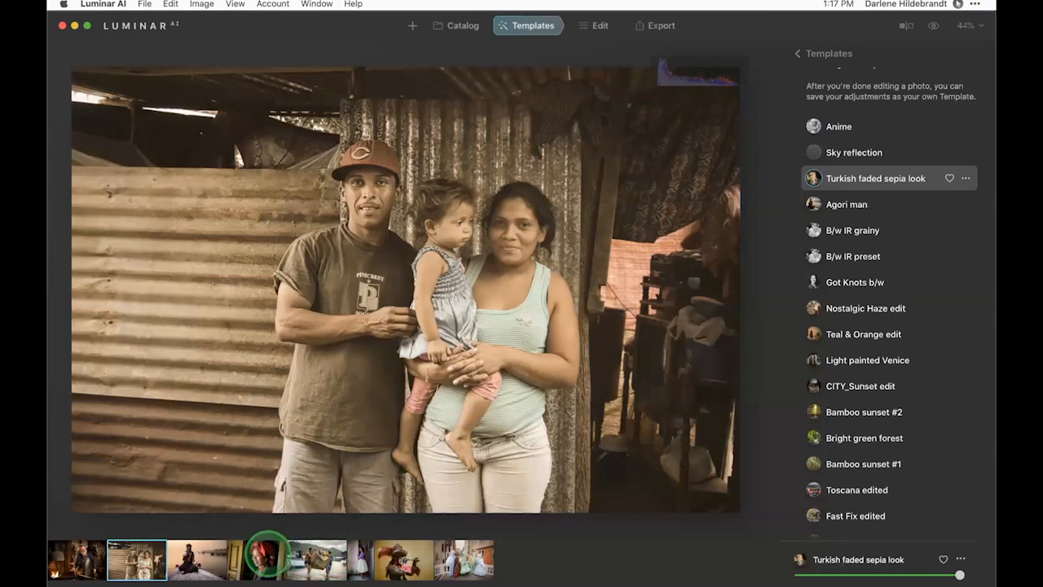
left_click(268, 559)
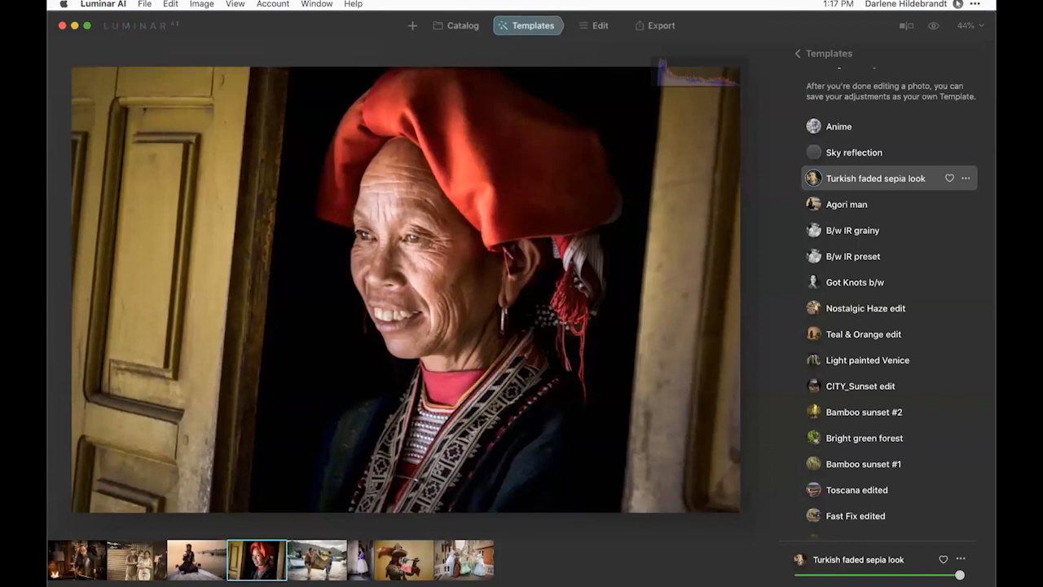
key("Right")
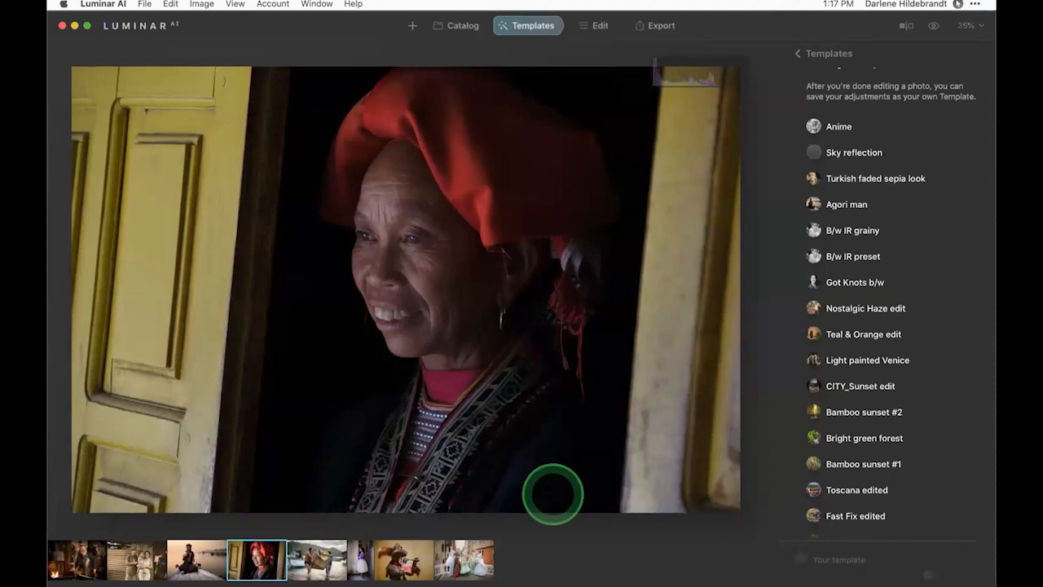
key("super+z")
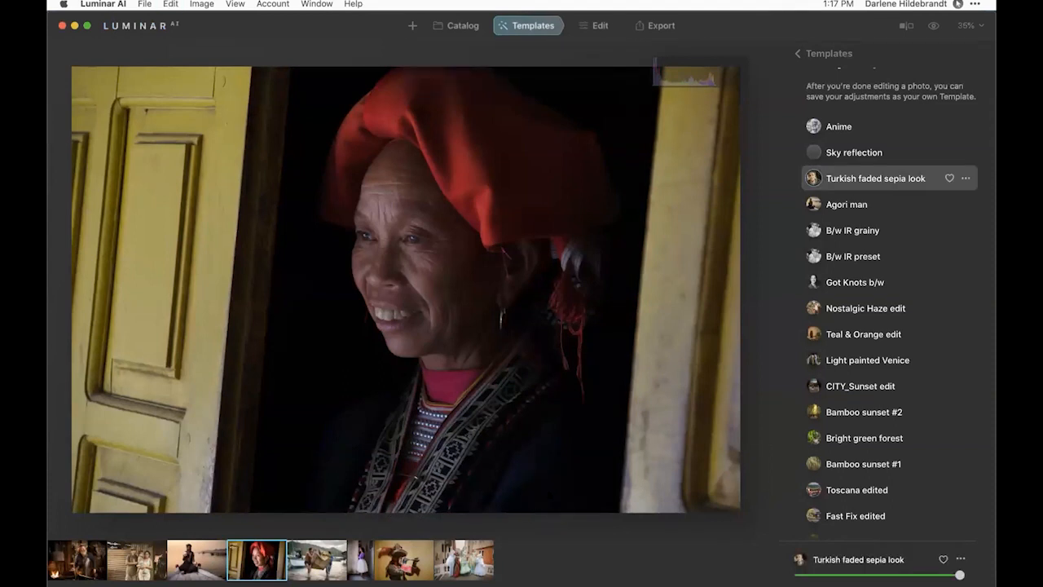
Step: Switch to Lightroom Classic and on to Zoom
key("super+Tab")
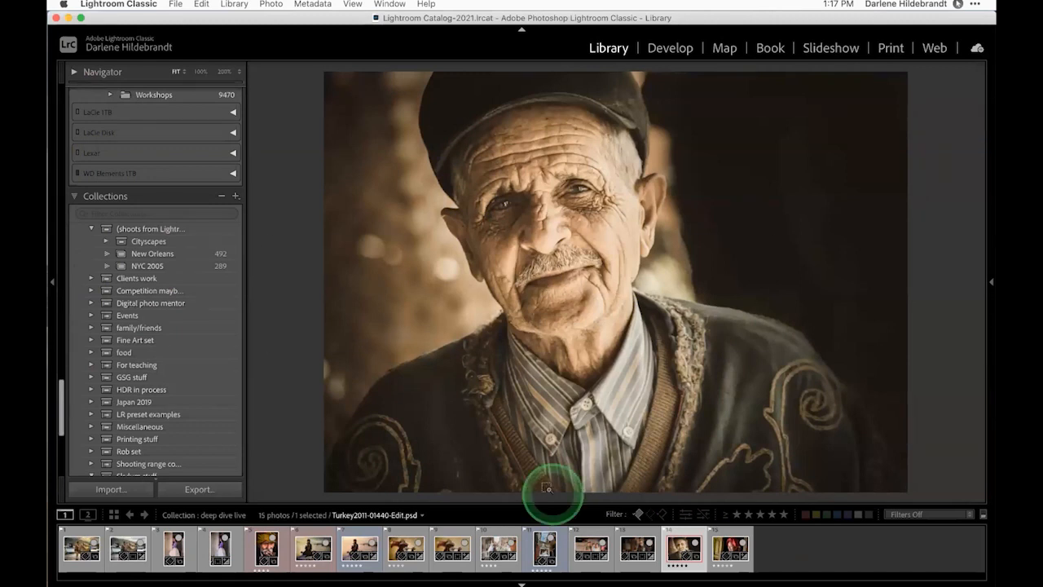
key("super+Tab")
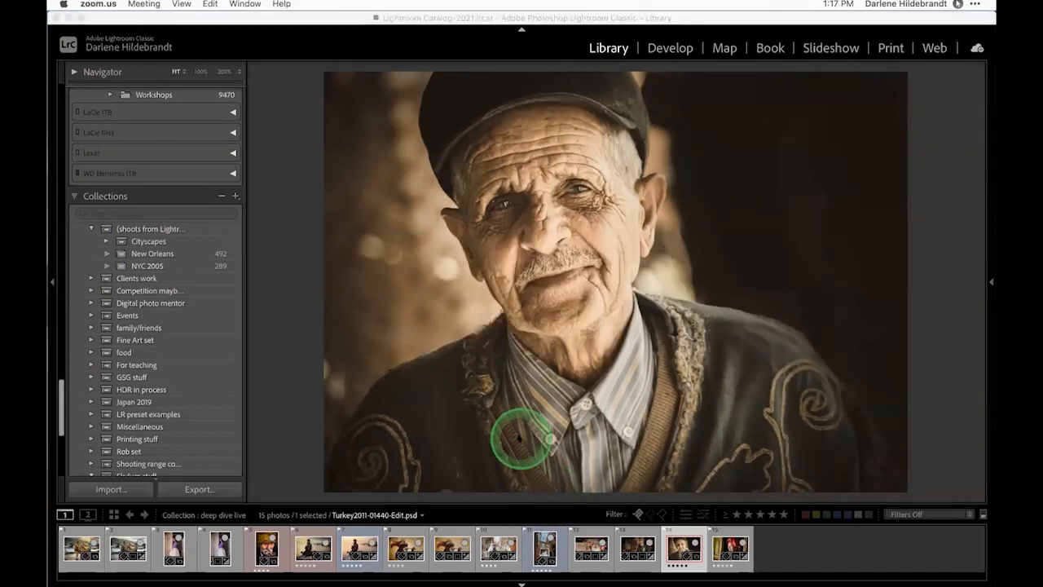
Step: Switch to Luminar AI and reopen the portrait of the woman in the red headscarf for editing
key("super+space")
type("lu")
key("Return")
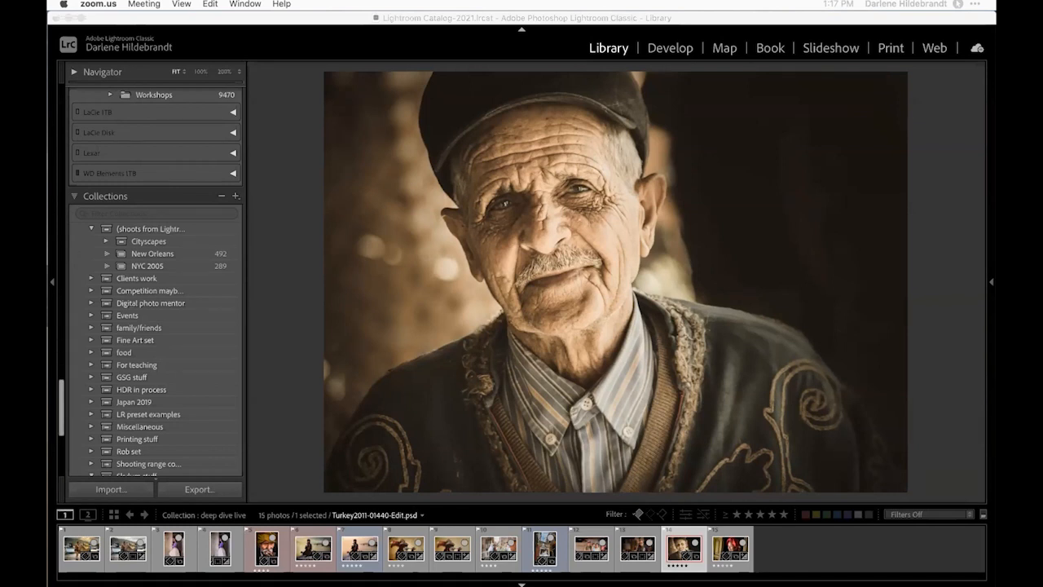
key("super+Tab")
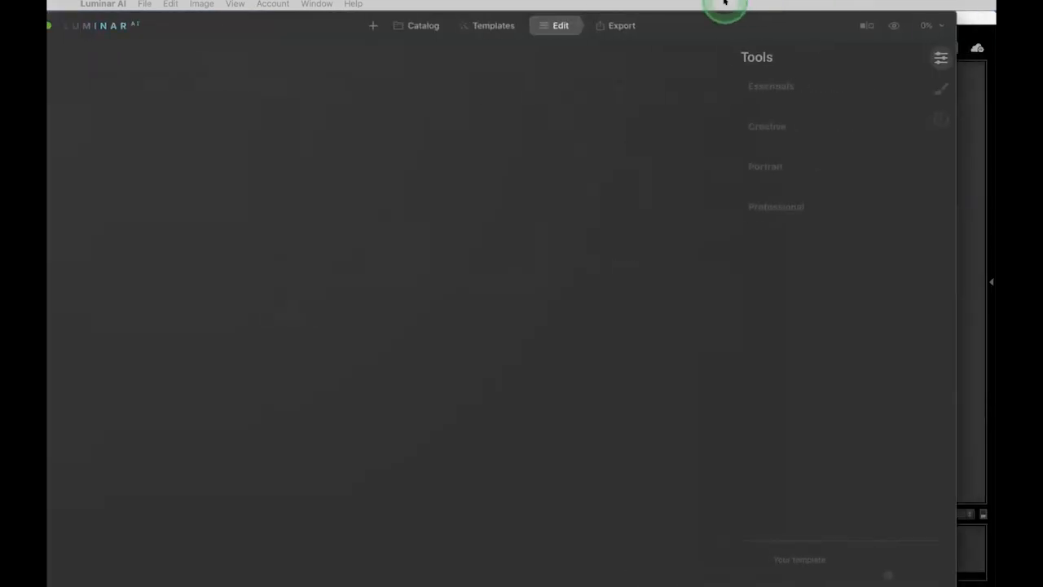
left_click_drag(725, 2, 764, 2)
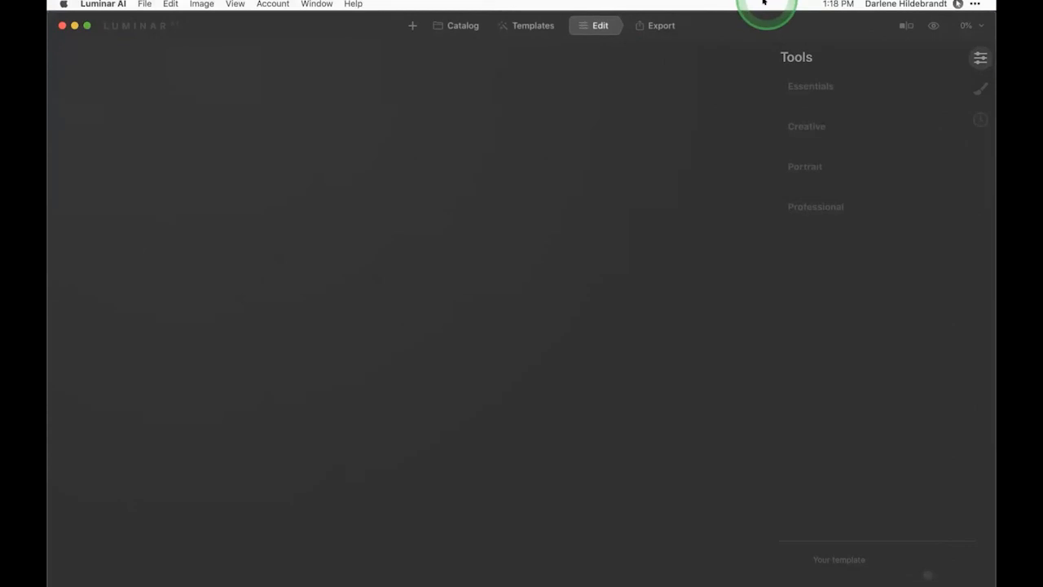
left_click(462, 25)
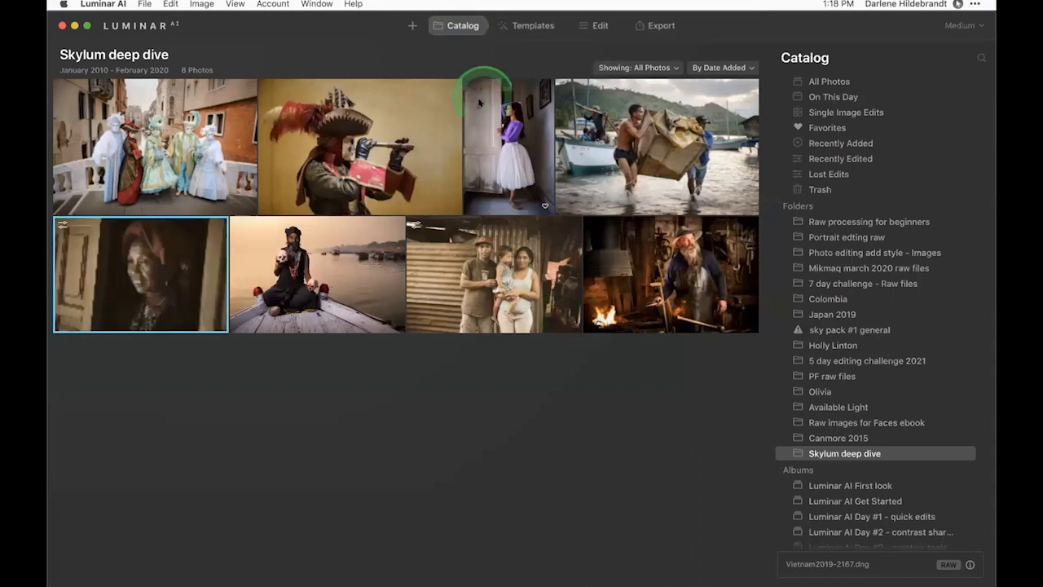
left_click(595, 25)
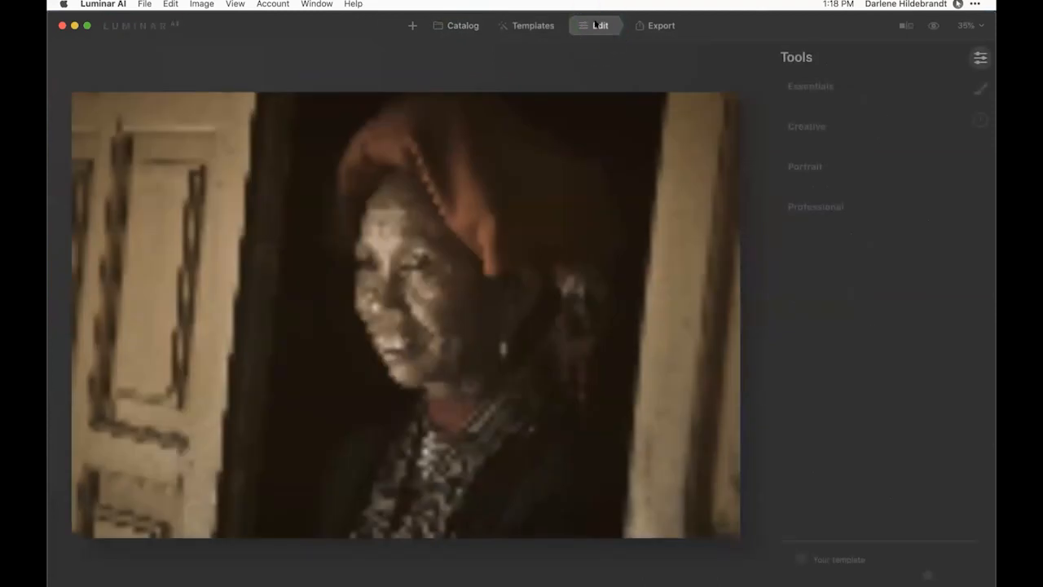
left_click(826, 128)
left_click(833, 124)
Step: Switch to Lightroom Classic and view the first photo of the woman in the purple top and white skirt enlarged
key("super+Tab")
key("super+Tab")
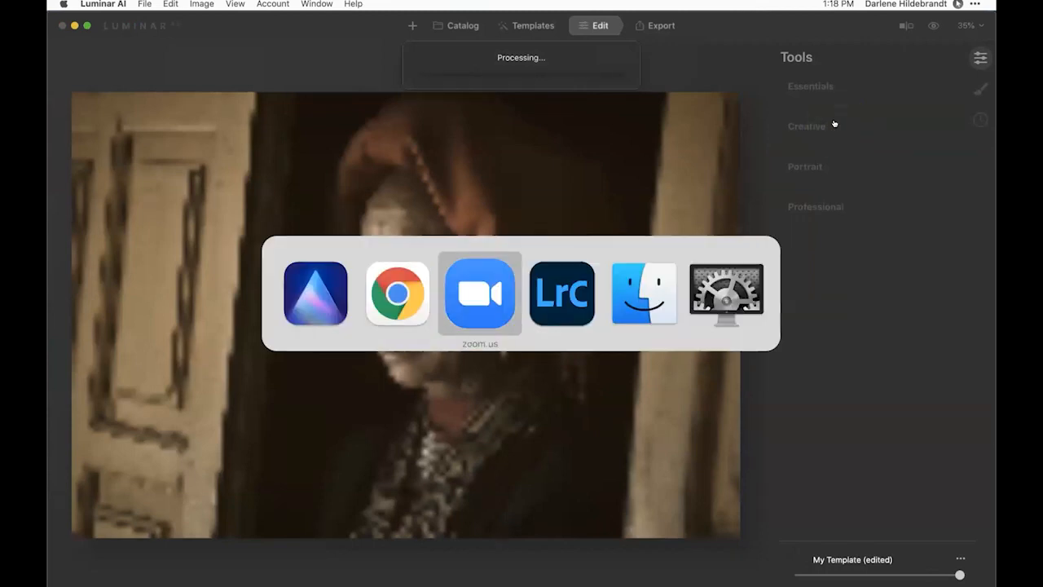
key("super+Tab")
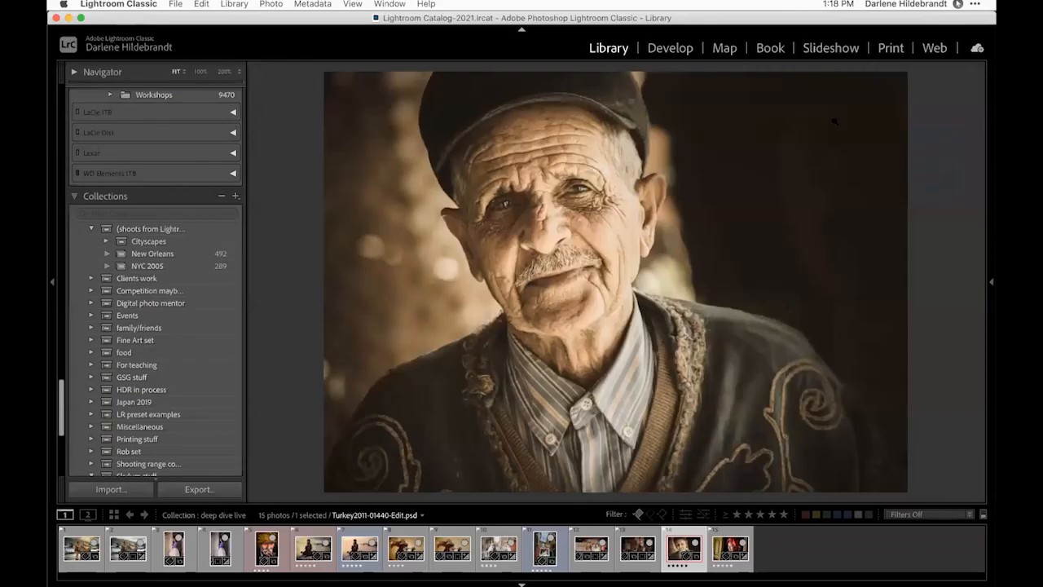
key("Left")
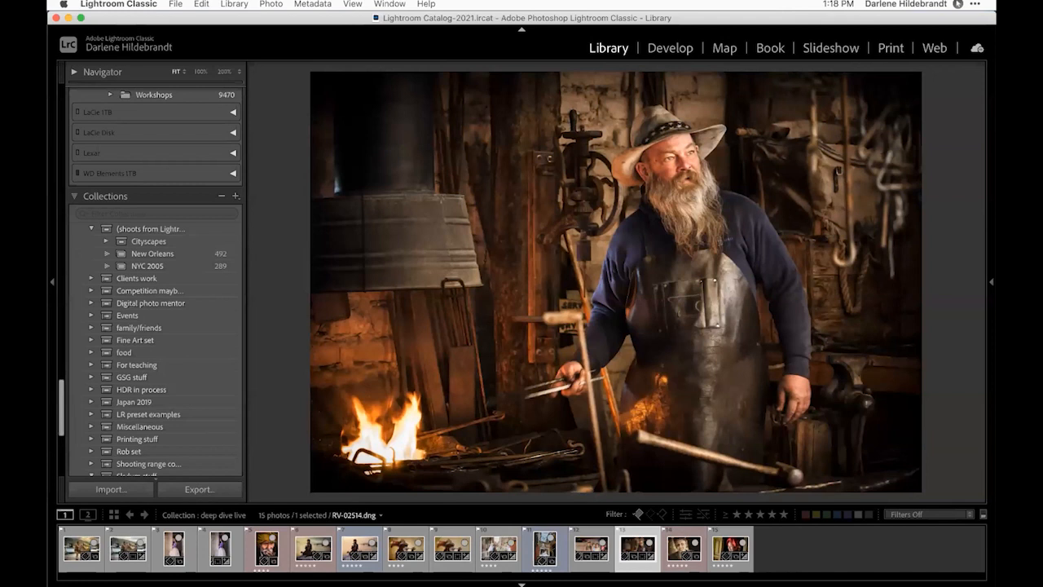
key("g")
left_click(552, 126)
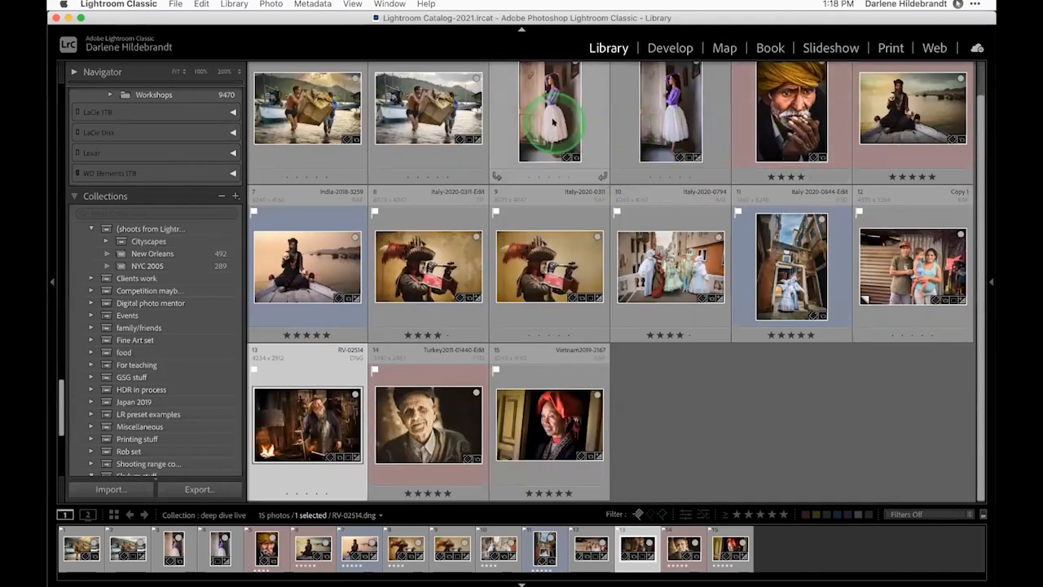
scroll(823, 212, "up", 1)
key("e")
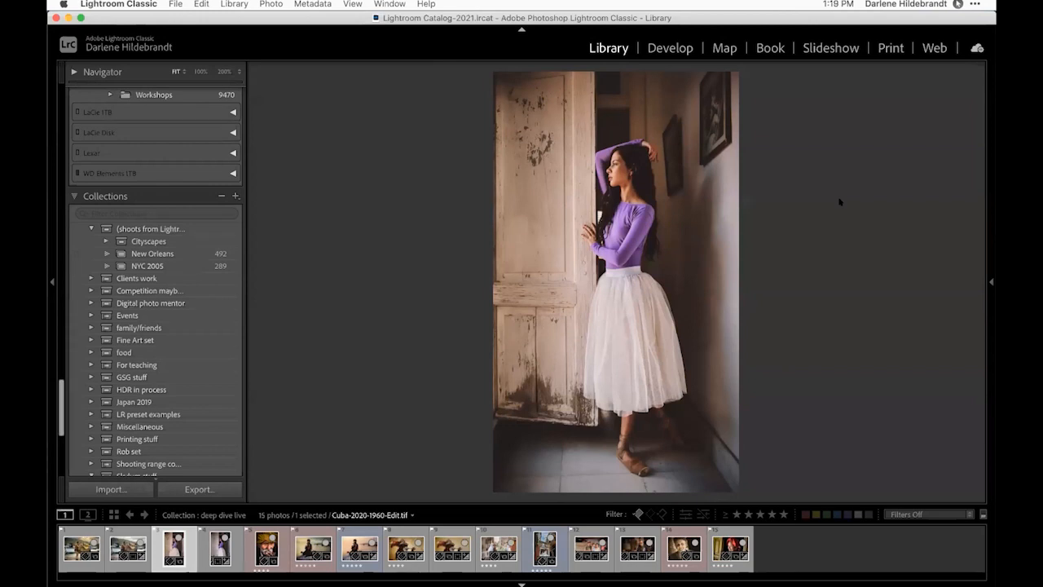
Step: Compare the edited and raw versions of the photo of the man holding skulls, and show the edited version's info overlay
key("g")
left_click(830, 194)
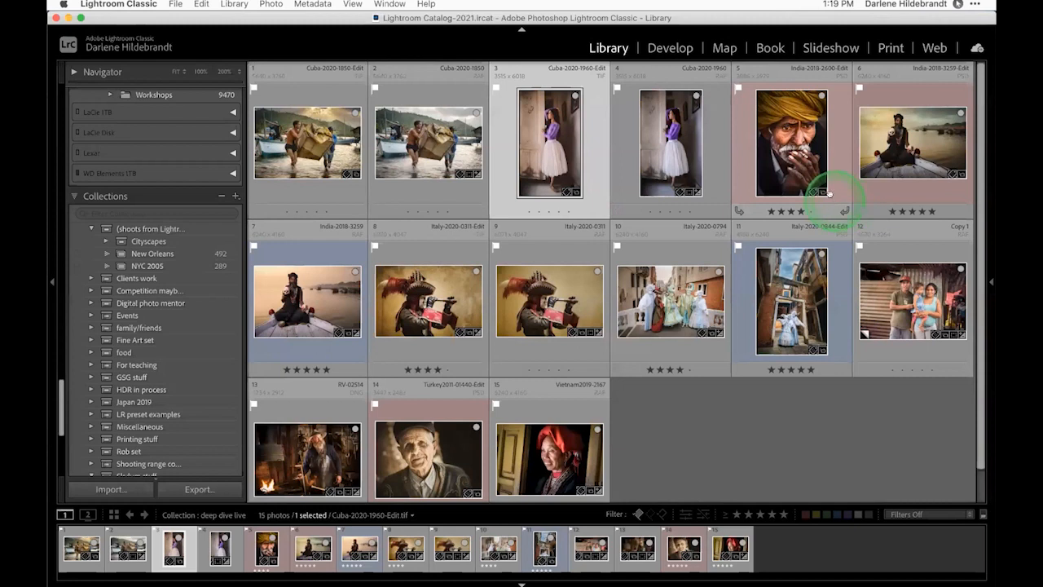
double_click(884, 158)
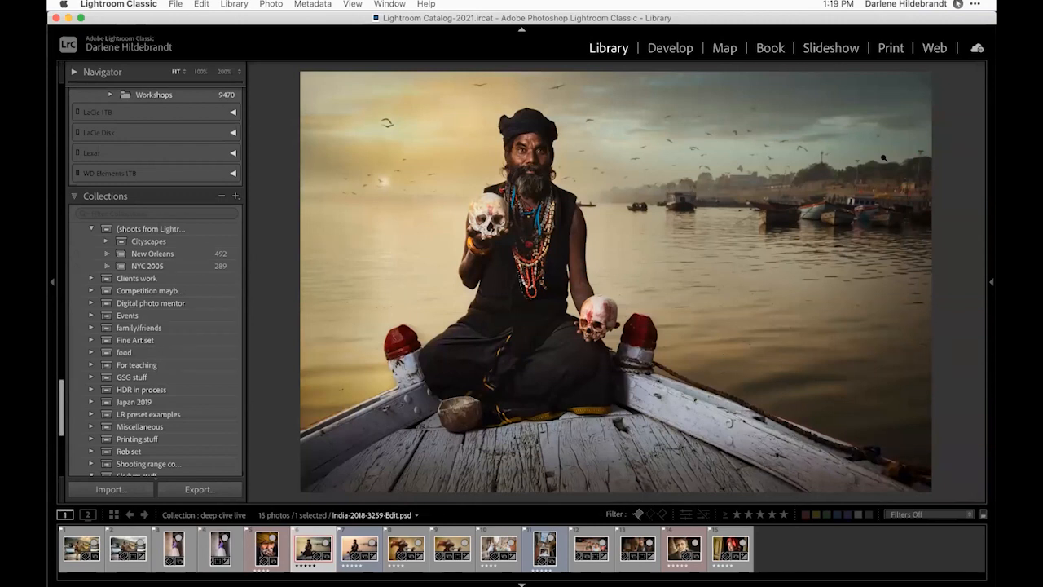
key("Right")
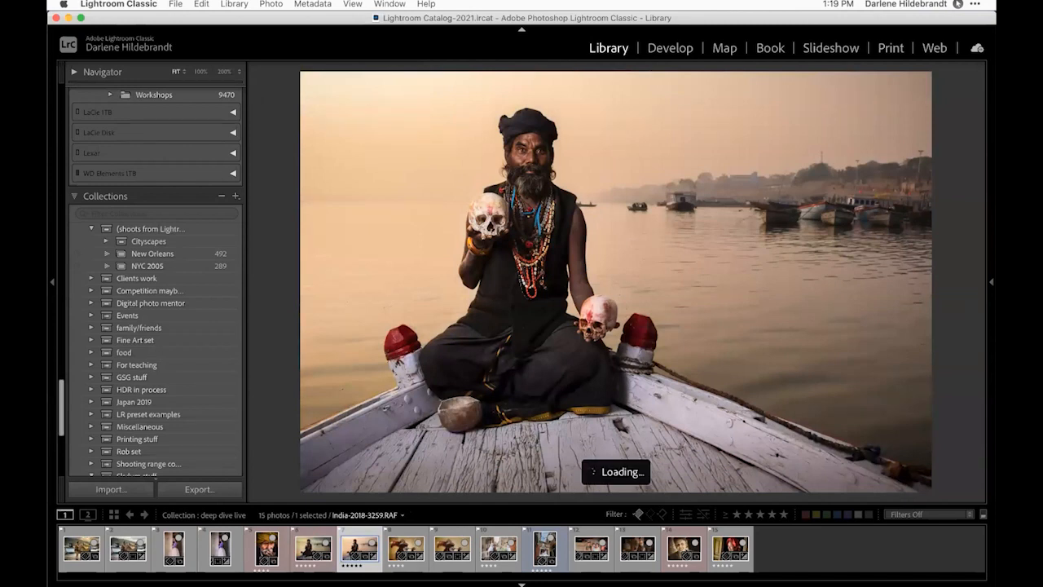
key("Left")
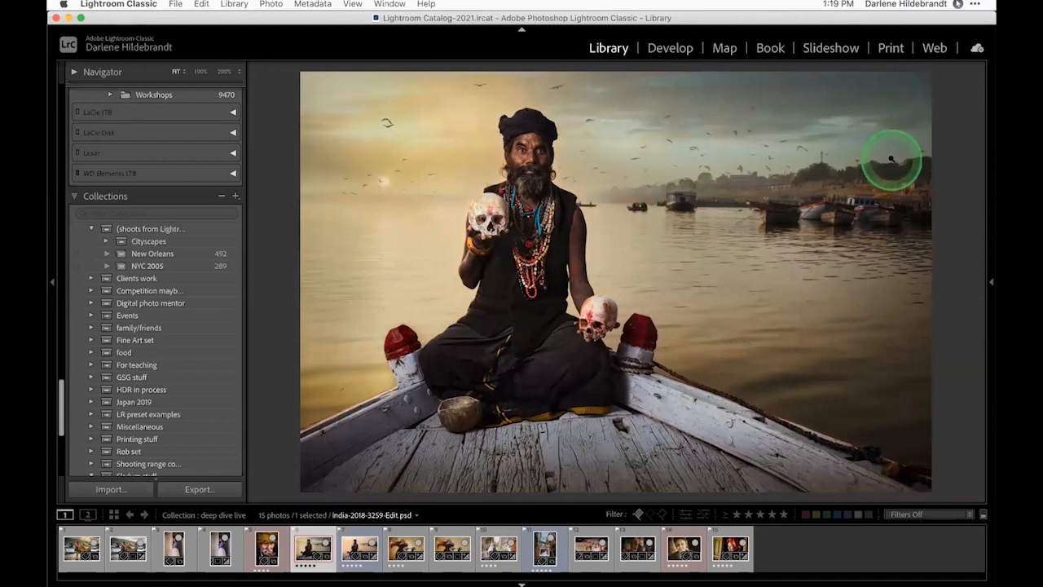
key("i")
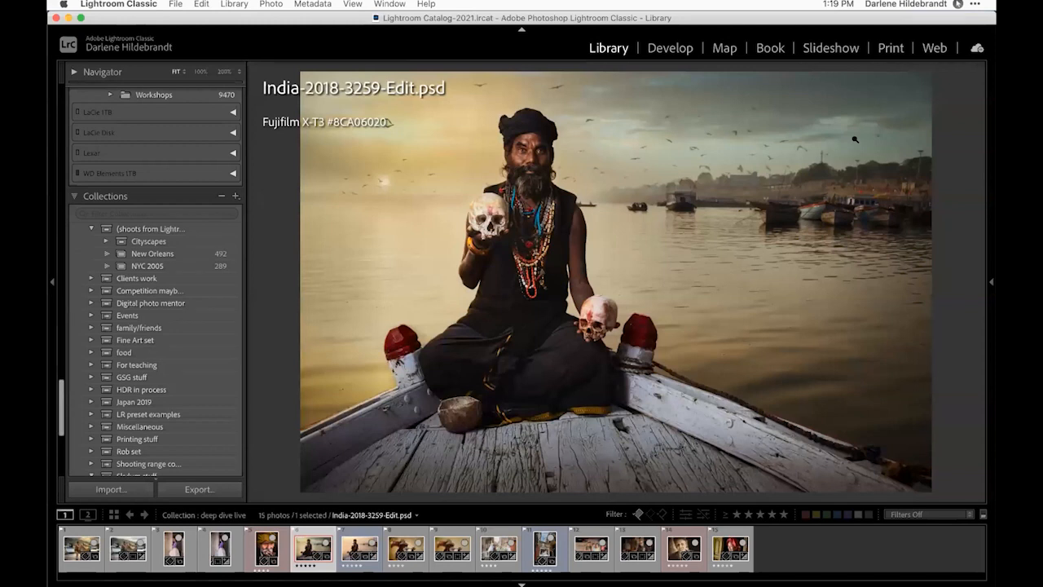
Step: Switch back to Luminar AI and compare the headscarf portrait with its unedited original
key("super+Tab")
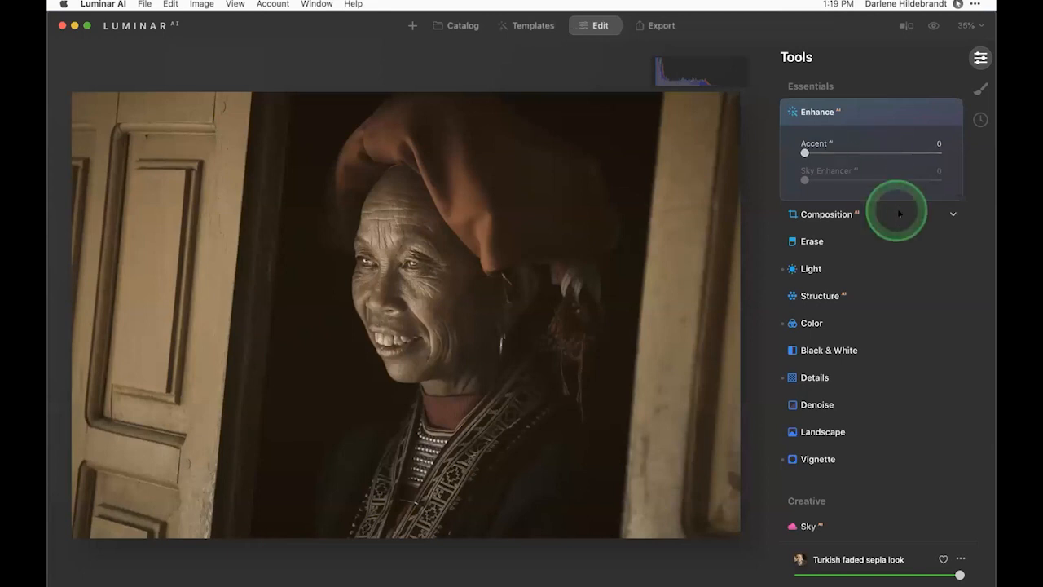
scroll(899, 214, "down", 5)
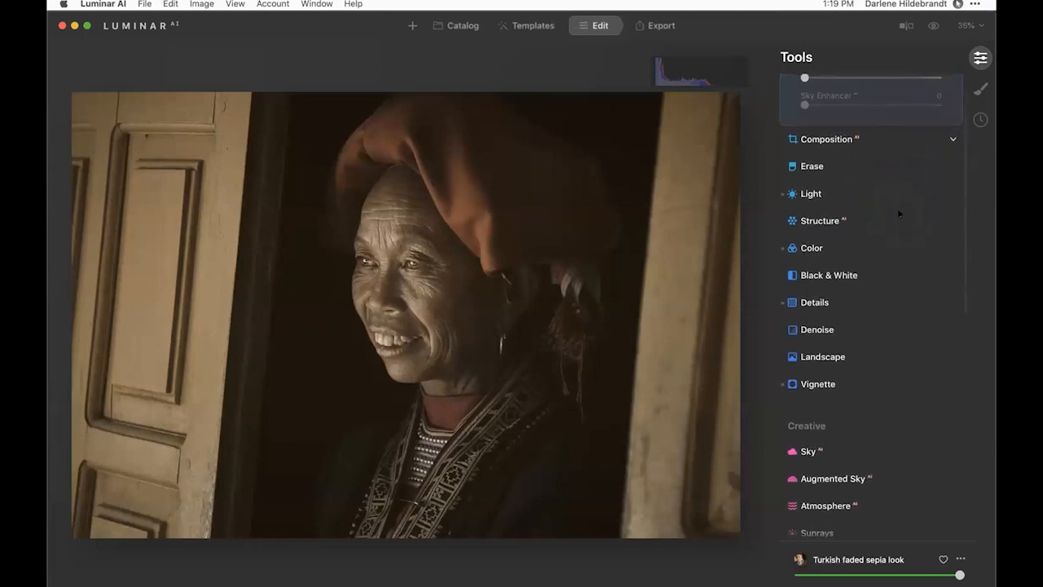
key("backslash")
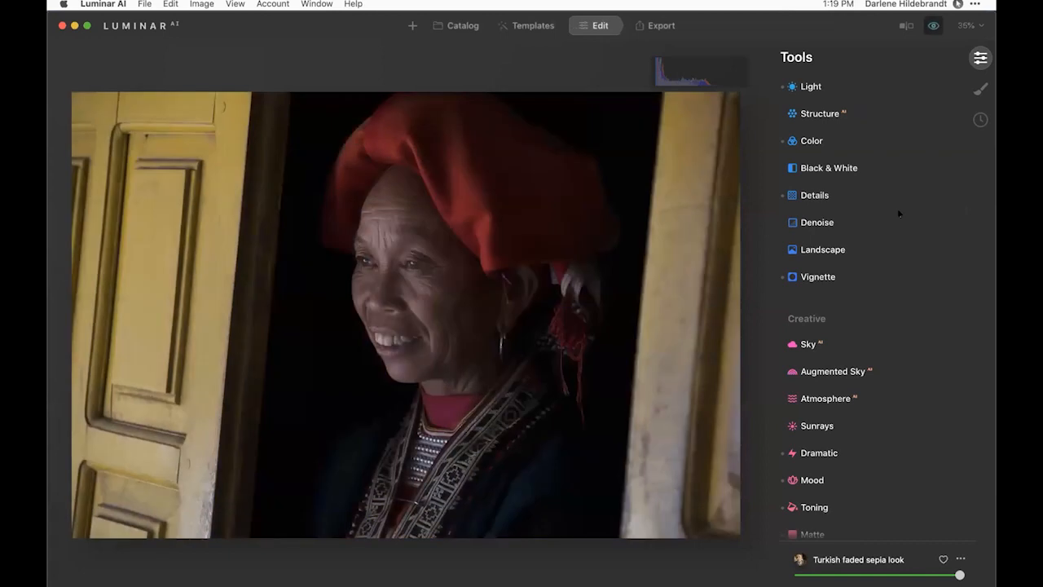
Step: In the Face AI eye settings, set Iris Visibility to 39 and the iris colour to Original
scroll(899, 213, "down", 3)
scroll(899, 213, "down", 9)
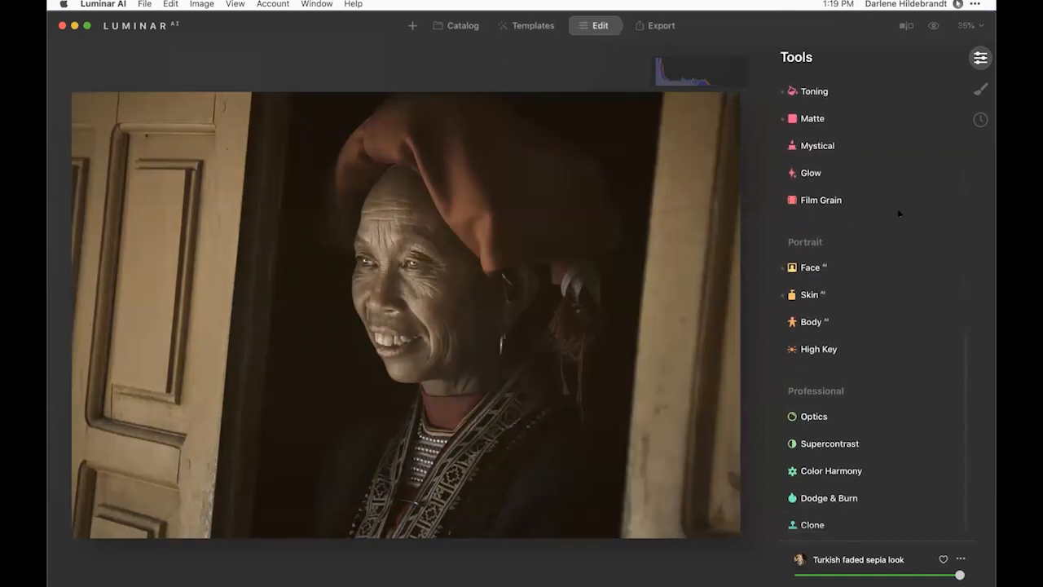
left_click(841, 273)
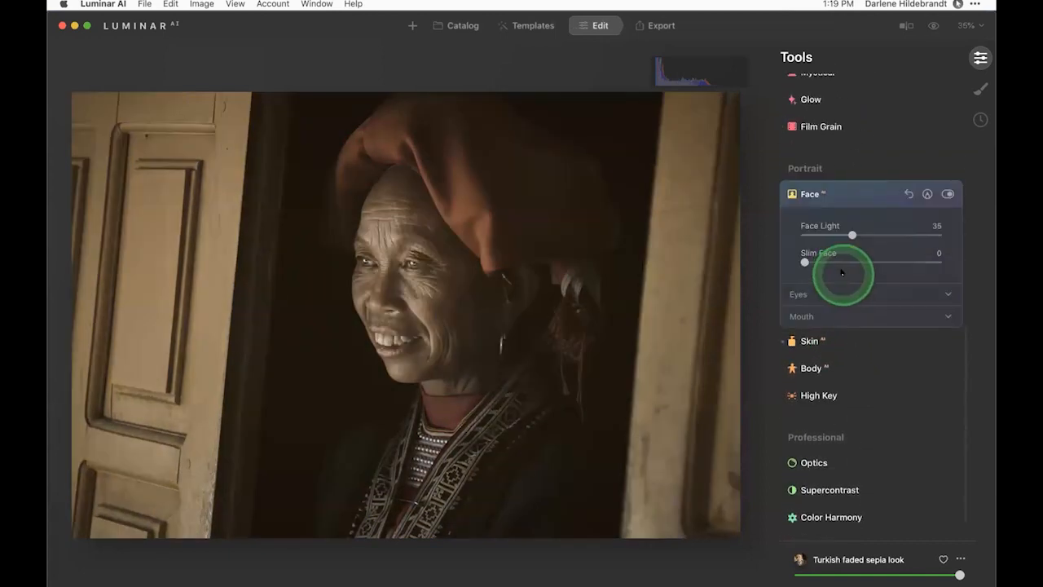
left_click(834, 292)
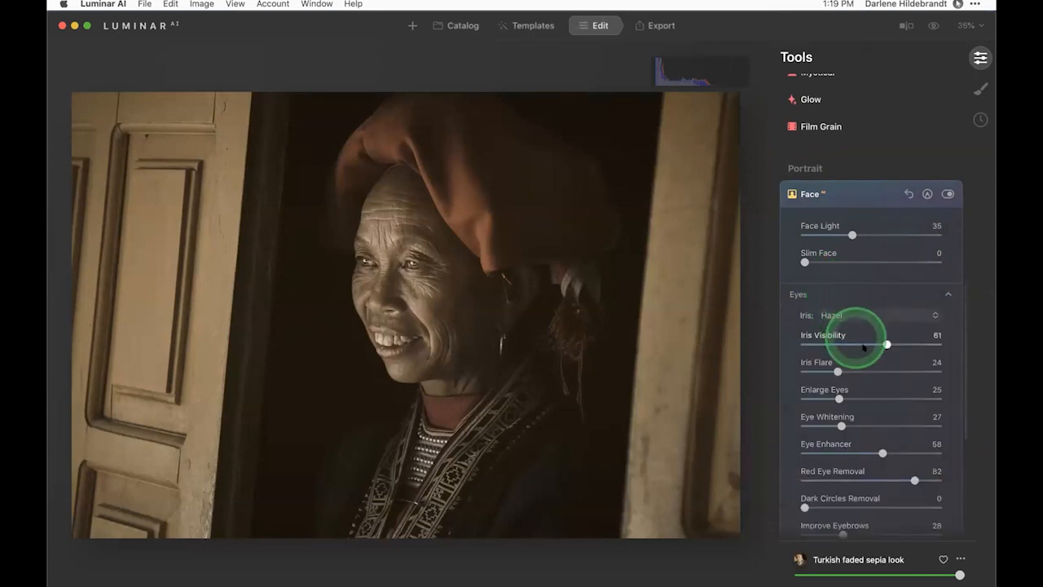
left_click(853, 342)
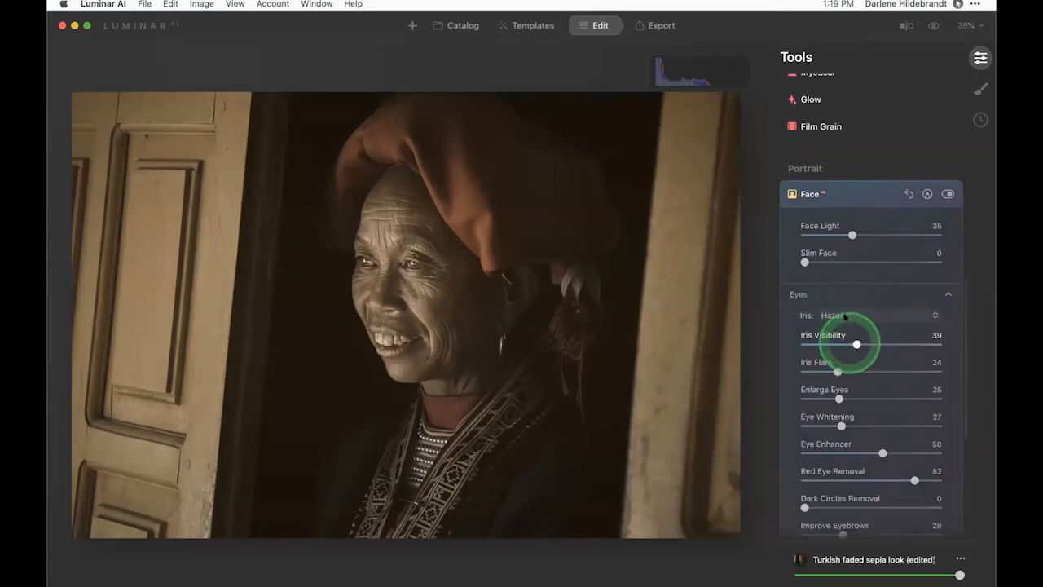
left_click(851, 310)
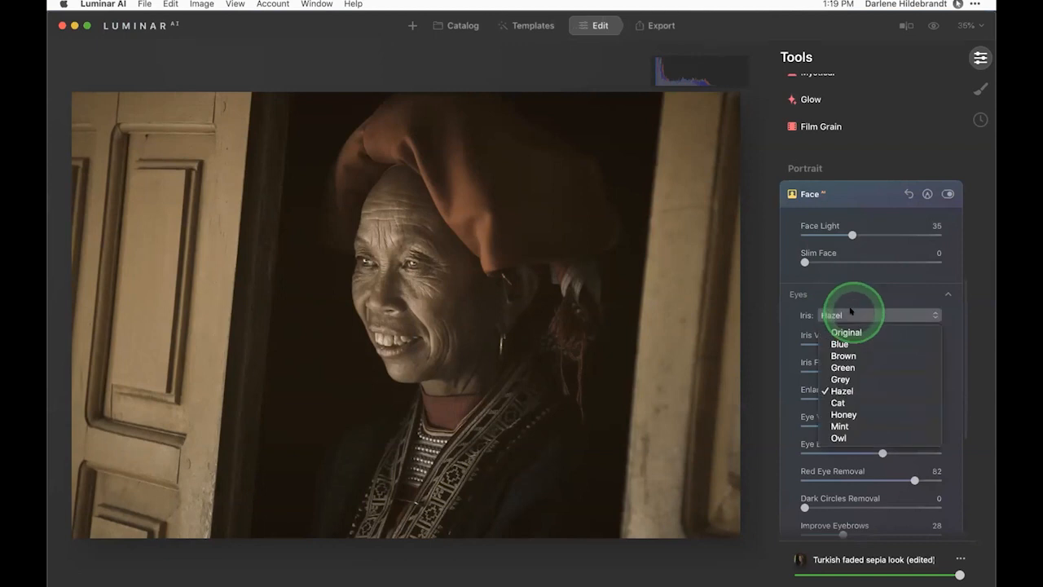
left_click(868, 330)
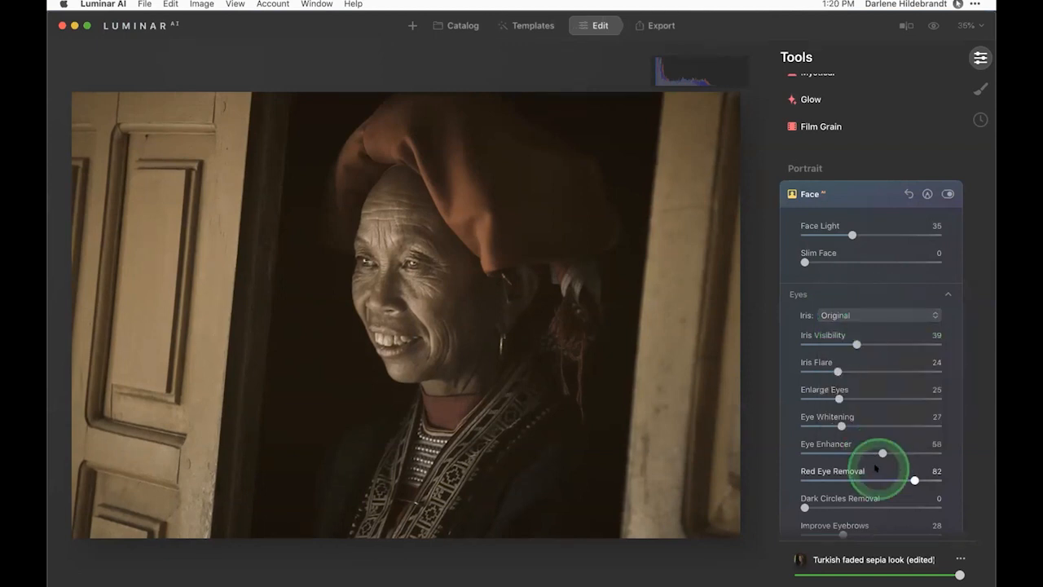
Step: Set Eye Enhancer to 44, Eye Whitening to 24 and Teeth Whitening to 37 in Face AI
left_click(861, 450)
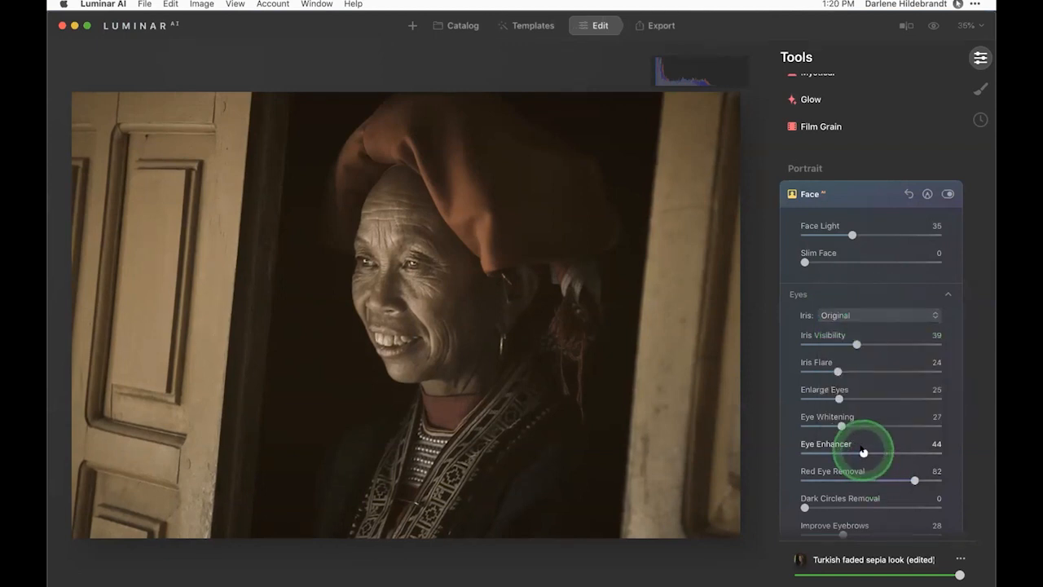
left_click_drag(885, 427, 916, 424)
scroll(911, 425, "down", 2)
scroll(888, 416, "down", 3)
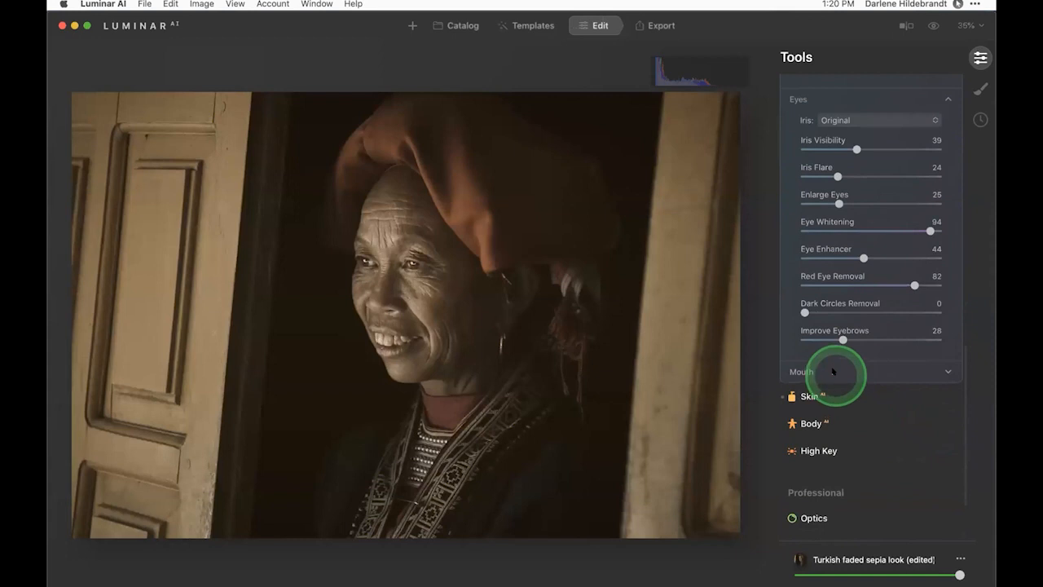
left_click(833, 370)
left_click_drag(891, 473, 854, 481)
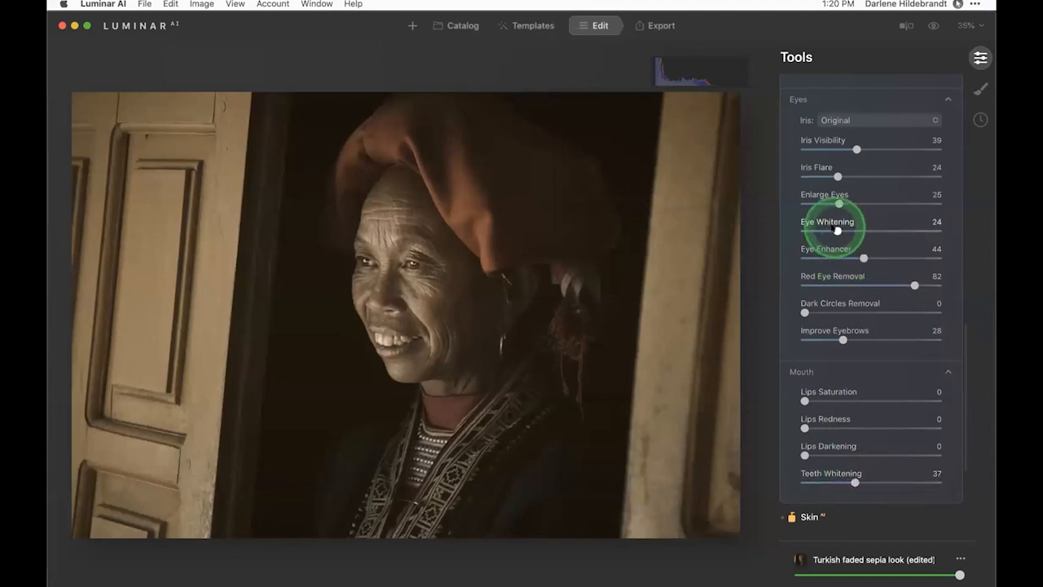
Step: In the Light tool, reset Highlights to 0 and raise Whites to 69
scroll(866, 251, "up", 10)
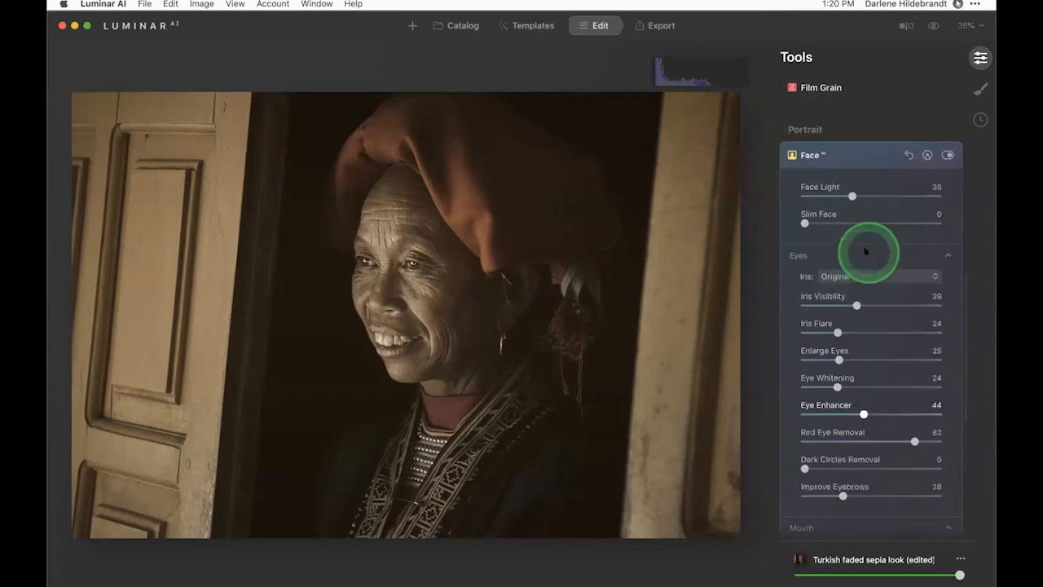
scroll(860, 220, "up", 4)
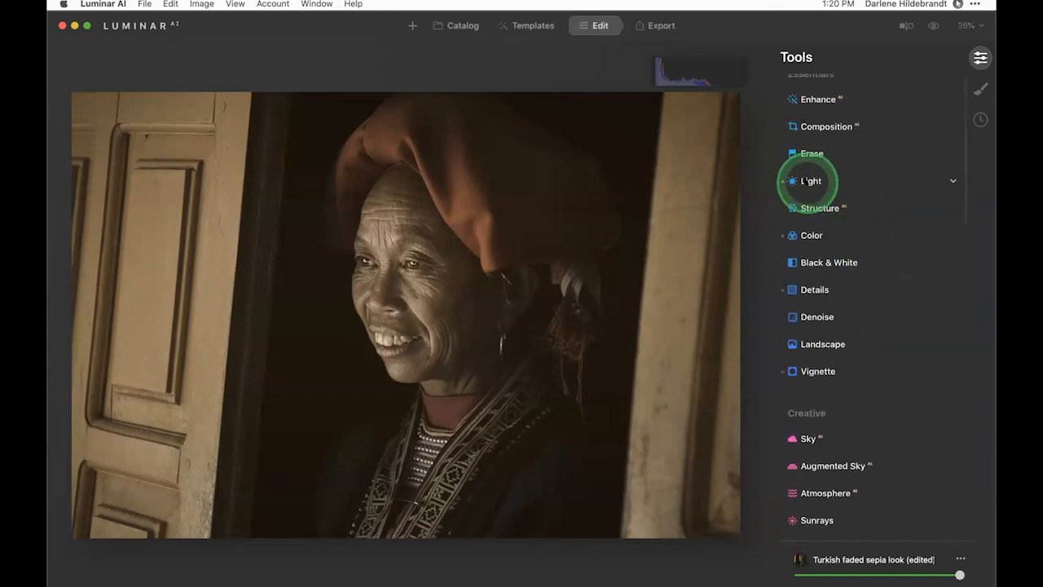
left_click(805, 181)
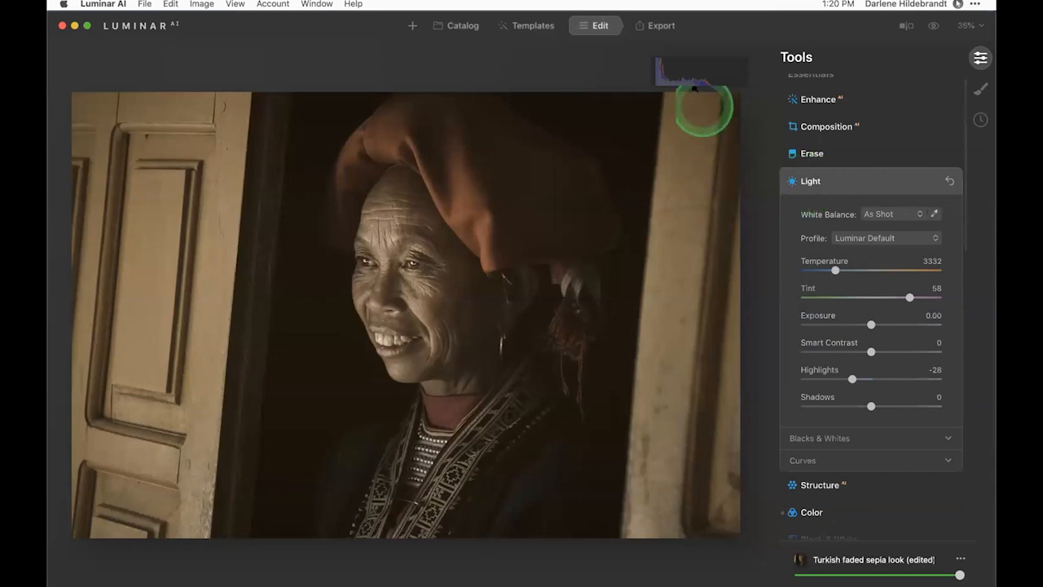
left_click(854, 428)
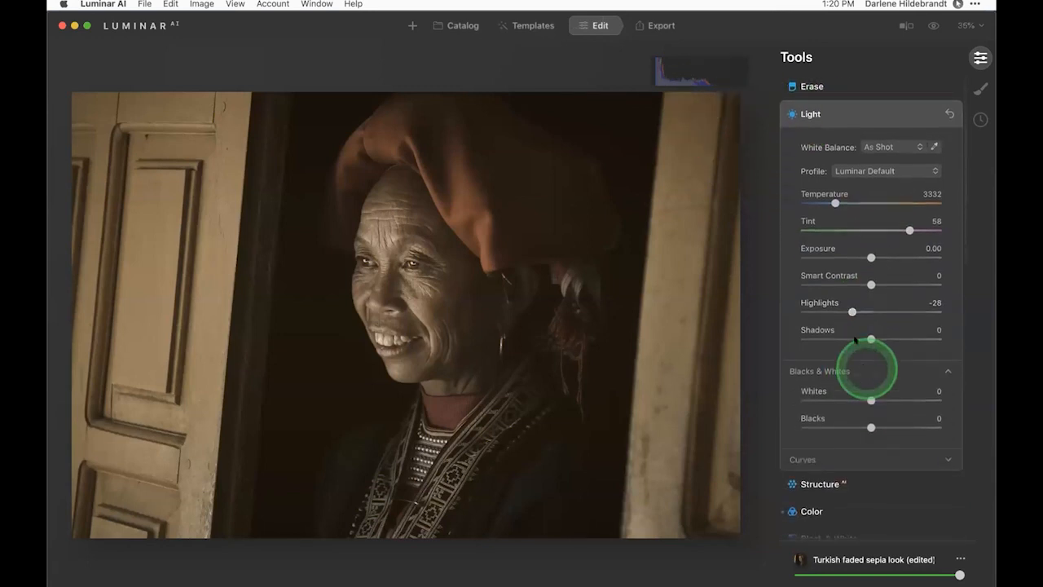
double_click(853, 312)
left_click_drag(868, 400, 918, 400)
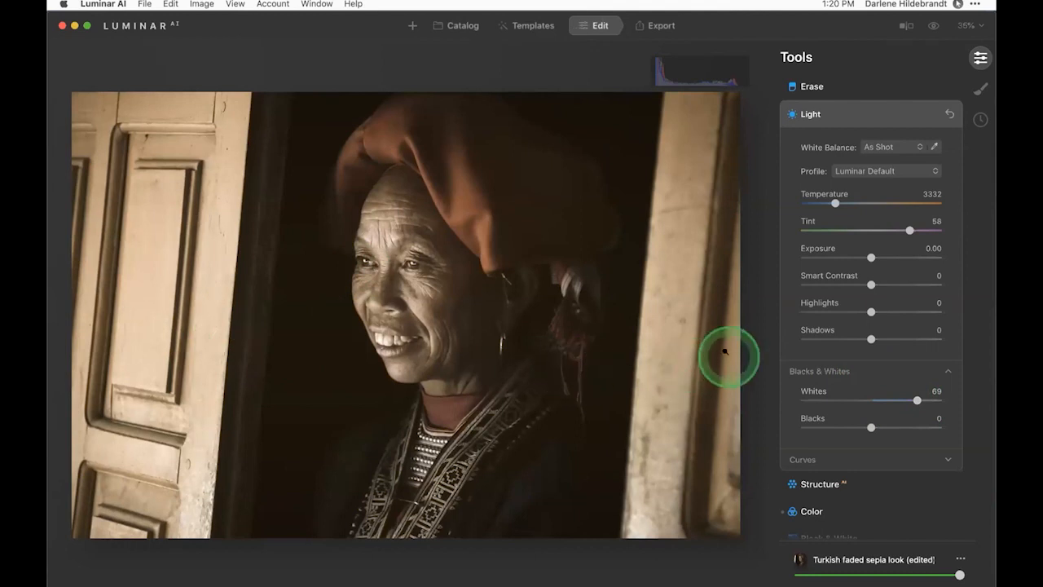
Step: Set Shadows to 16 and Exposure to 0.07, and compare the portrait with its unedited original
left_click_drag(871, 338, 879, 339)
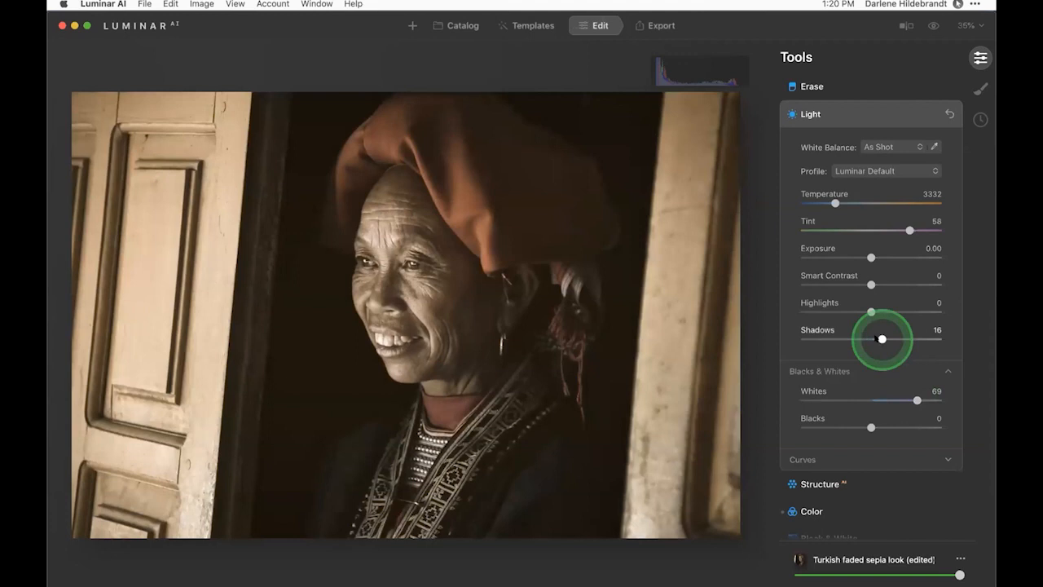
left_click_drag(871, 258, 866, 258)
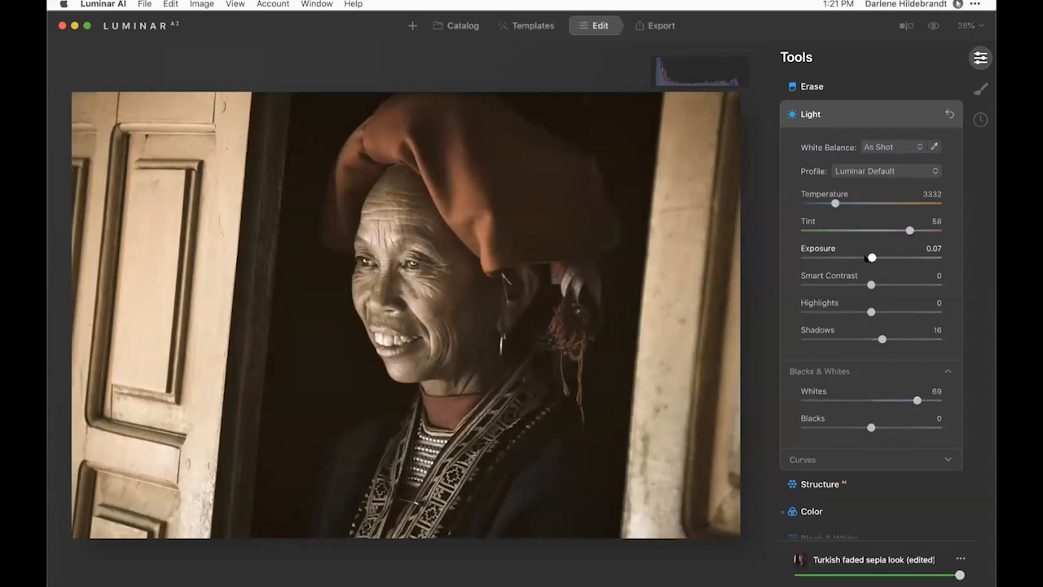
key("backslash")
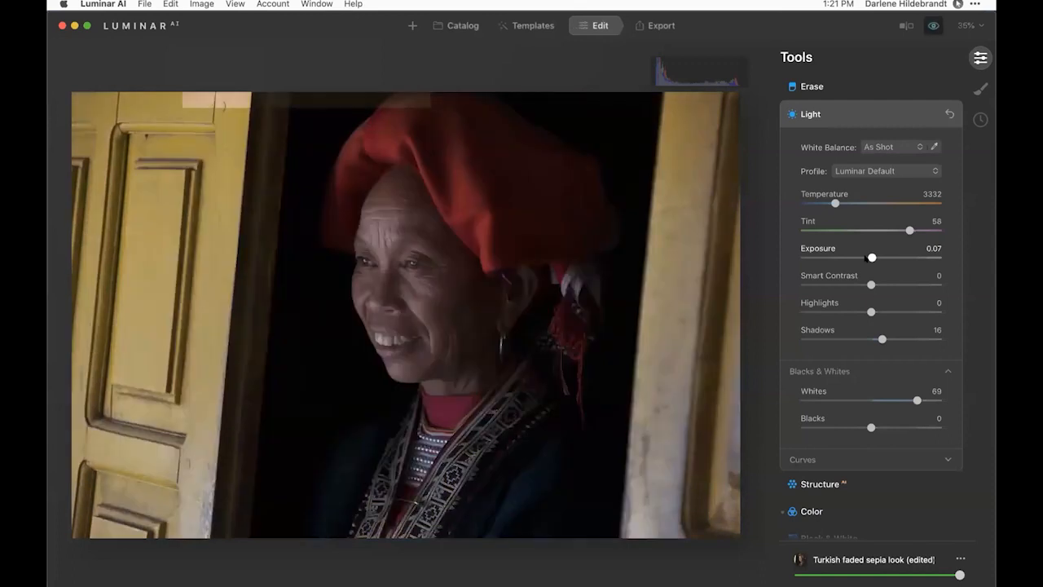
Step: End the before/after comparison, return to the catalog and open the photo of two men carrying a crate, Cuba-2020-1850.dng, for editing
key("backslash")
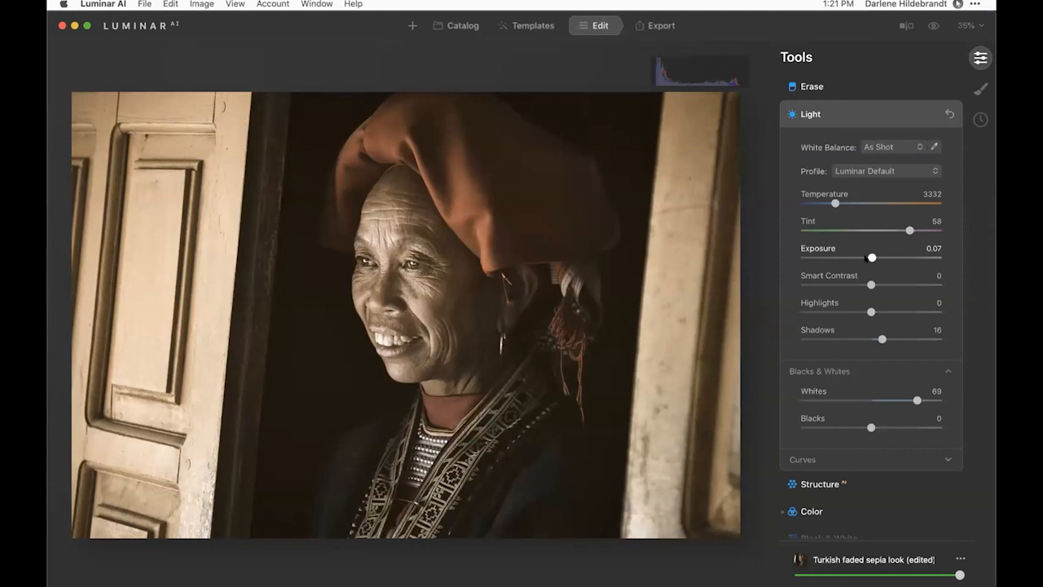
key("super+1")
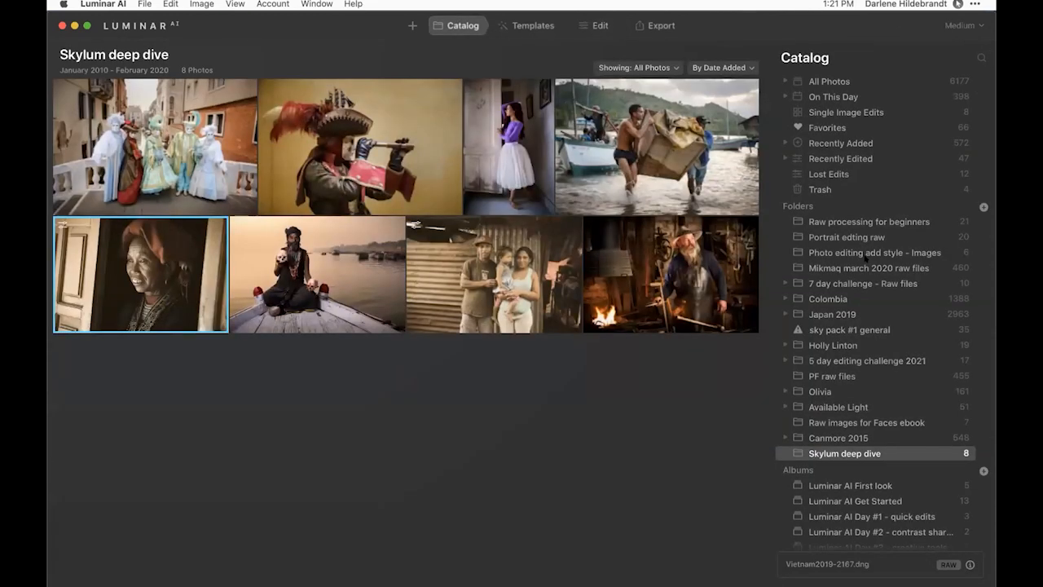
left_click(720, 168)
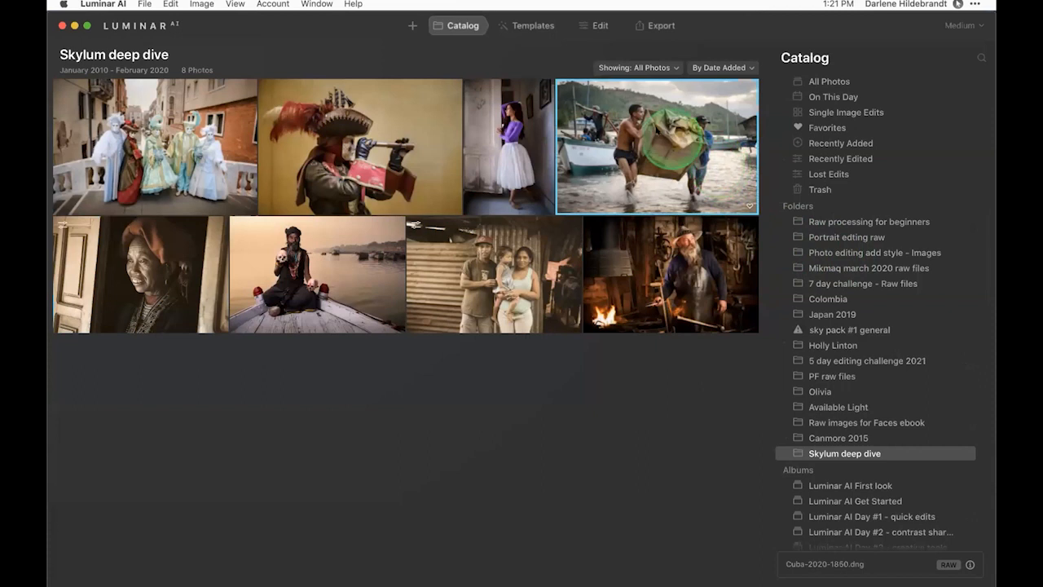
left_click(600, 26)
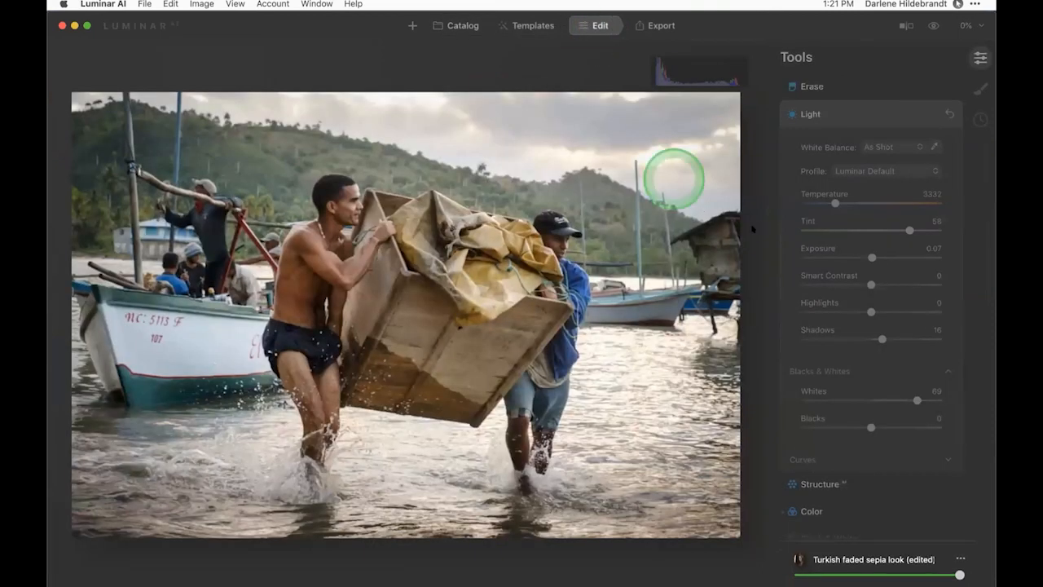
Step: Reset the crate photo to its unedited original and open the sky choices in Sky AI
left_click(801, 233)
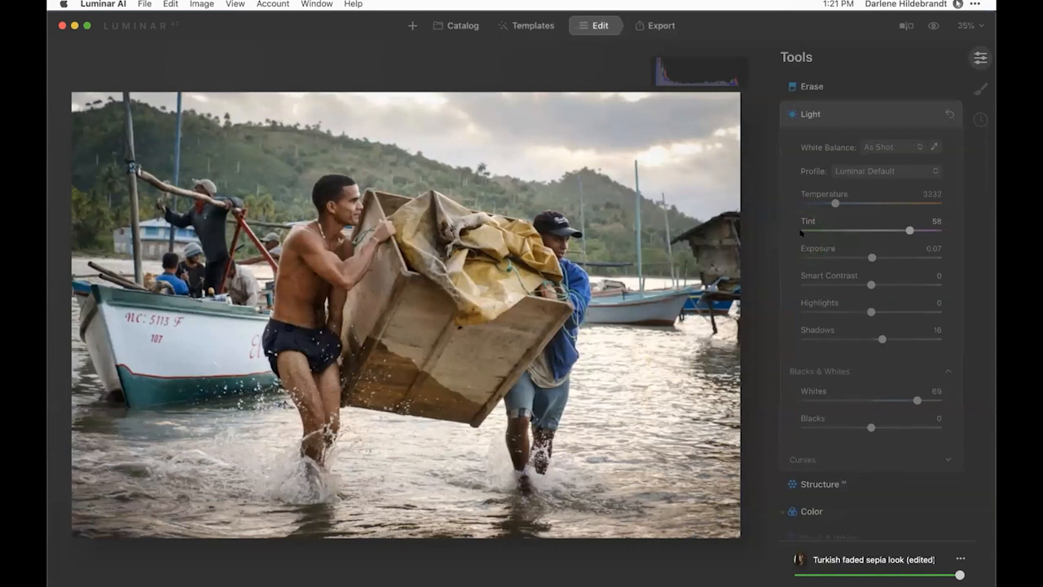
scroll(802, 233, "down", 10)
left_click(801, 233)
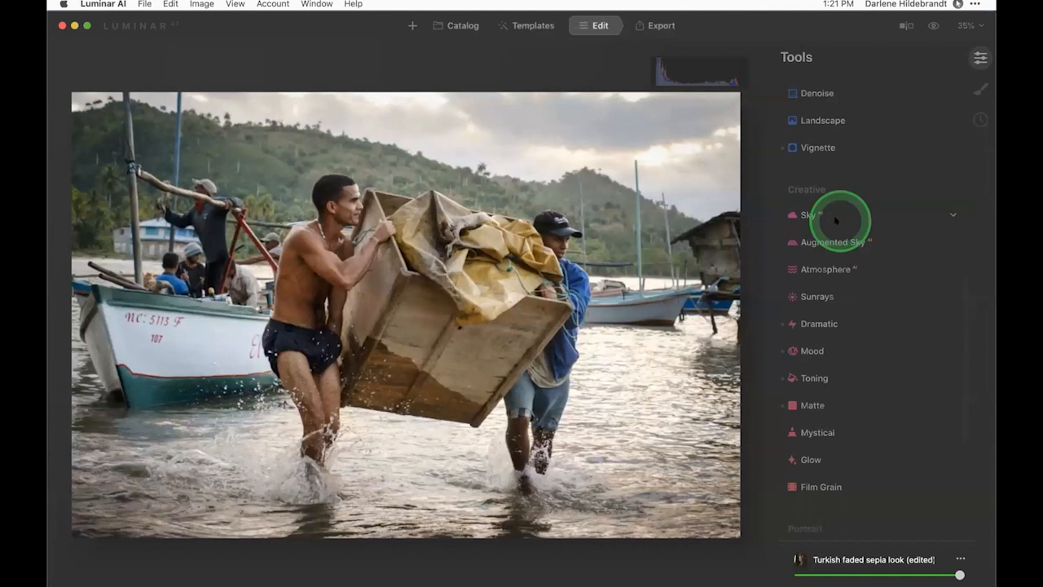
left_click(836, 218)
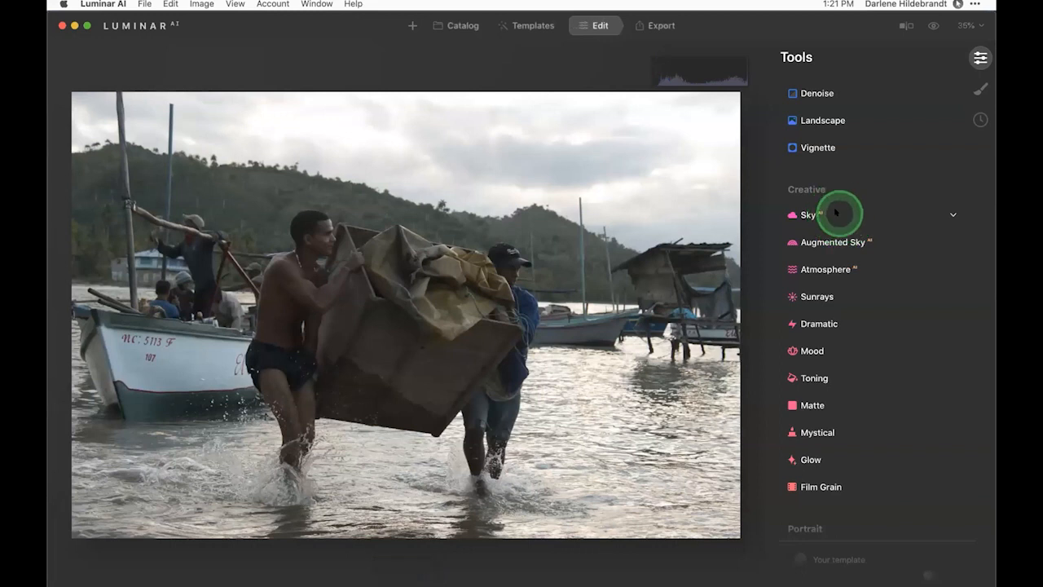
left_click(834, 211)
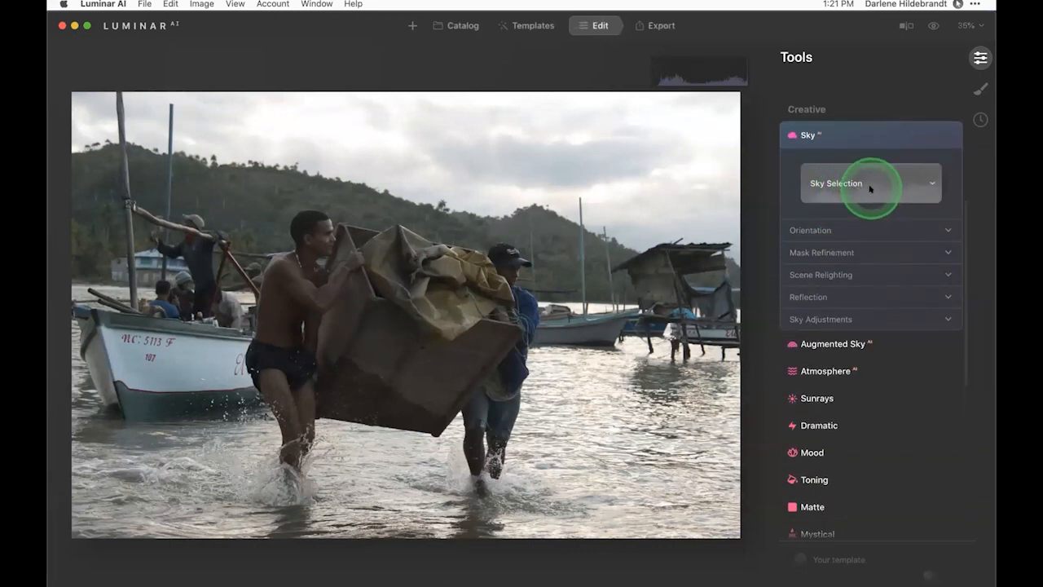
left_click(870, 188)
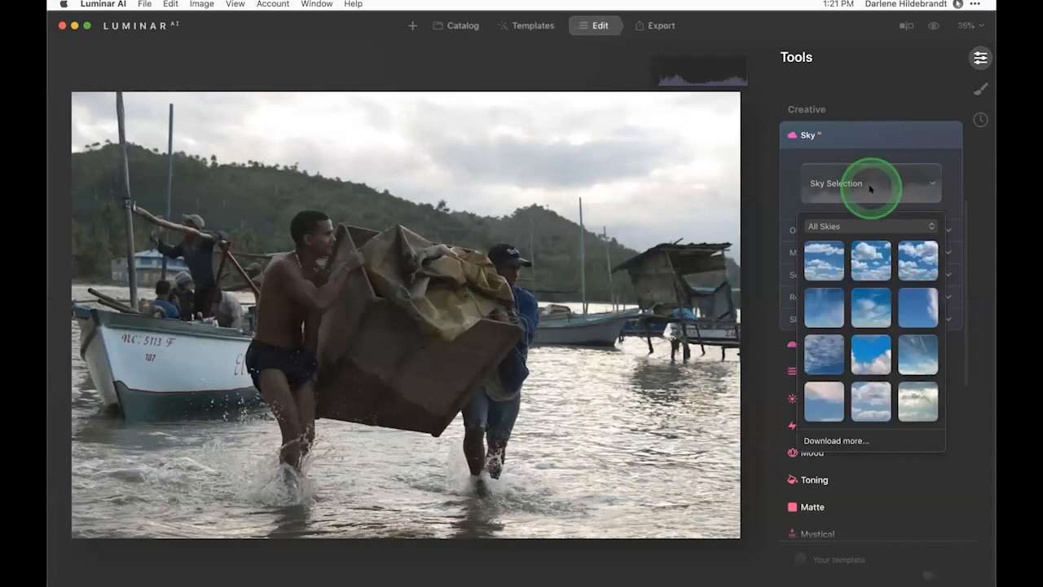
Step: Browse the sky categories and all available skies, and try Storm Chasing 3 as the replacement sky
left_click(844, 223)
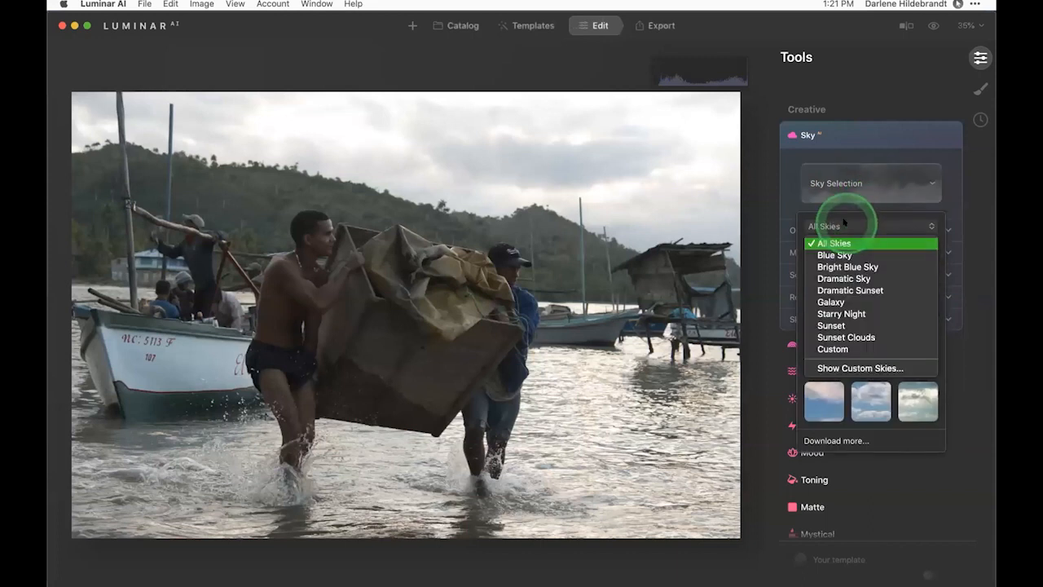
left_click(846, 234)
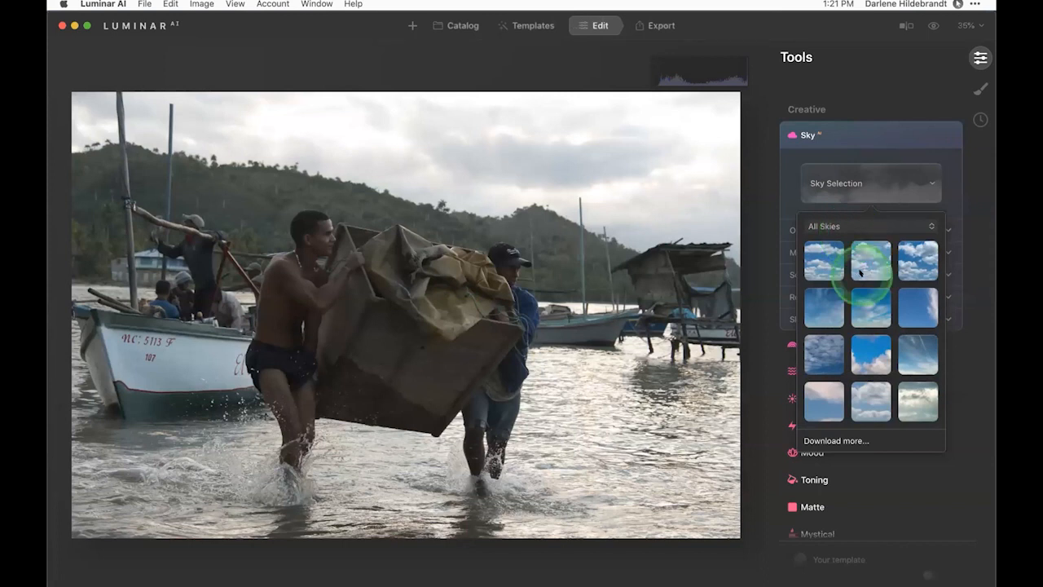
scroll(860, 273, "down", 10)
scroll(860, 274, "down", 10)
scroll(864, 287, "up", 10)
scroll(864, 288, "up", 5)
left_click(864, 287)
scroll(864, 288, "up", 8)
scroll(863, 288, "up", 3)
scroll(864, 287, "up", 4)
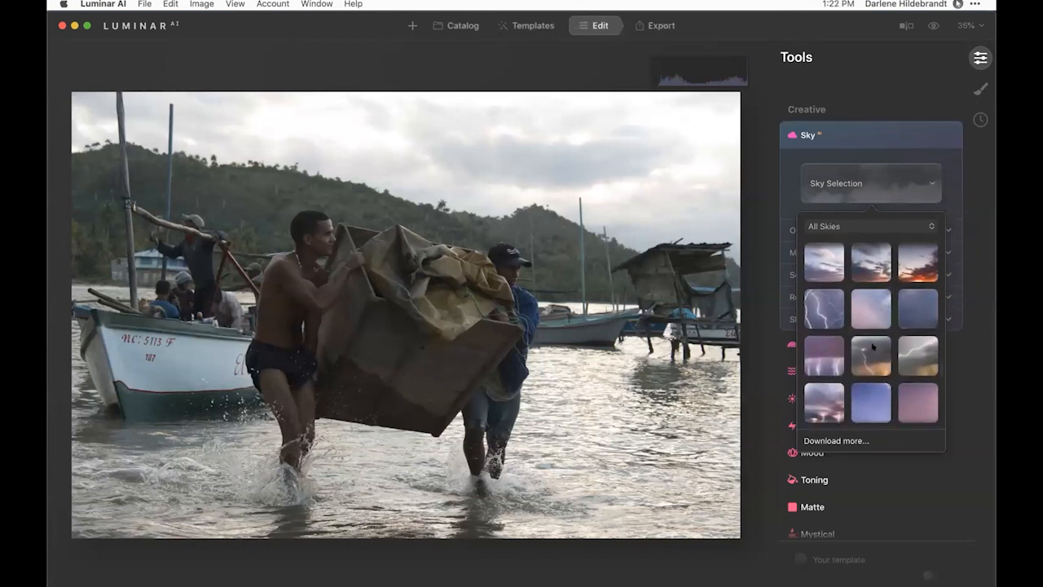
left_click(912, 352)
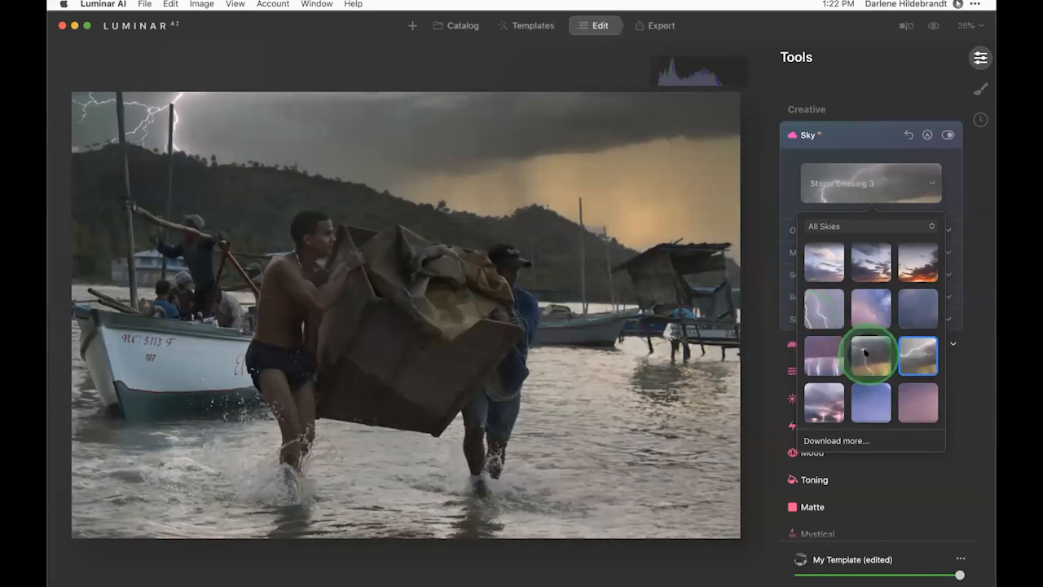
Step: Look through the other skies and apply Dramatic Sky -4 as the replacement sky
scroll(896, 340, "down", 10)
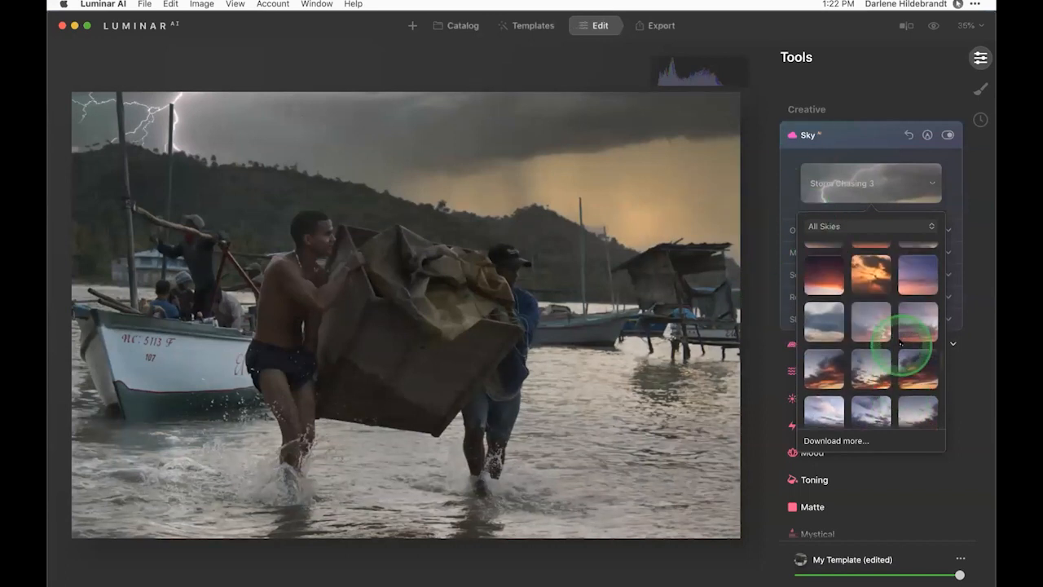
scroll(899, 342, "up", 8)
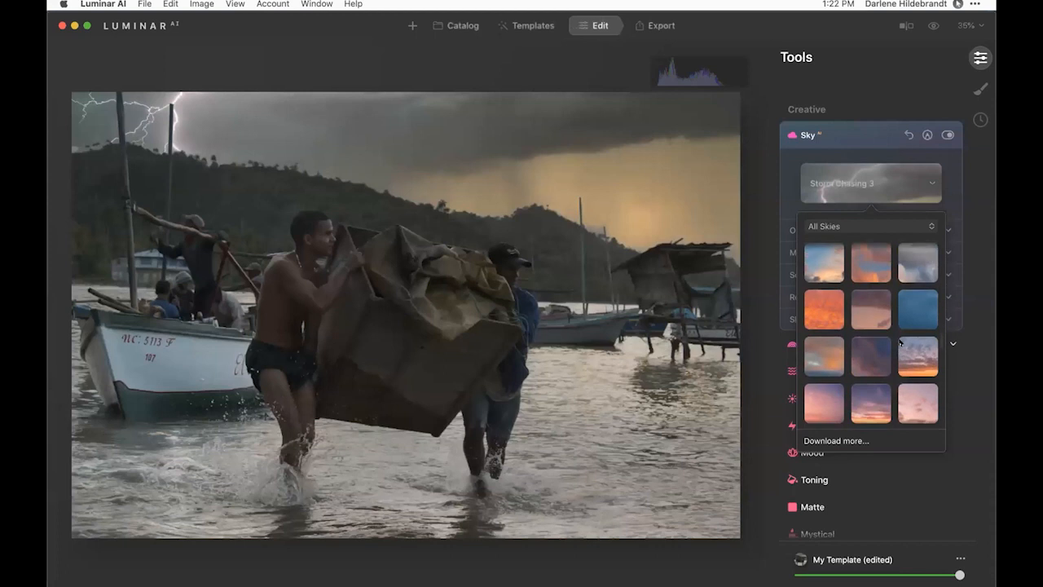
scroll(900, 342, "up", 8)
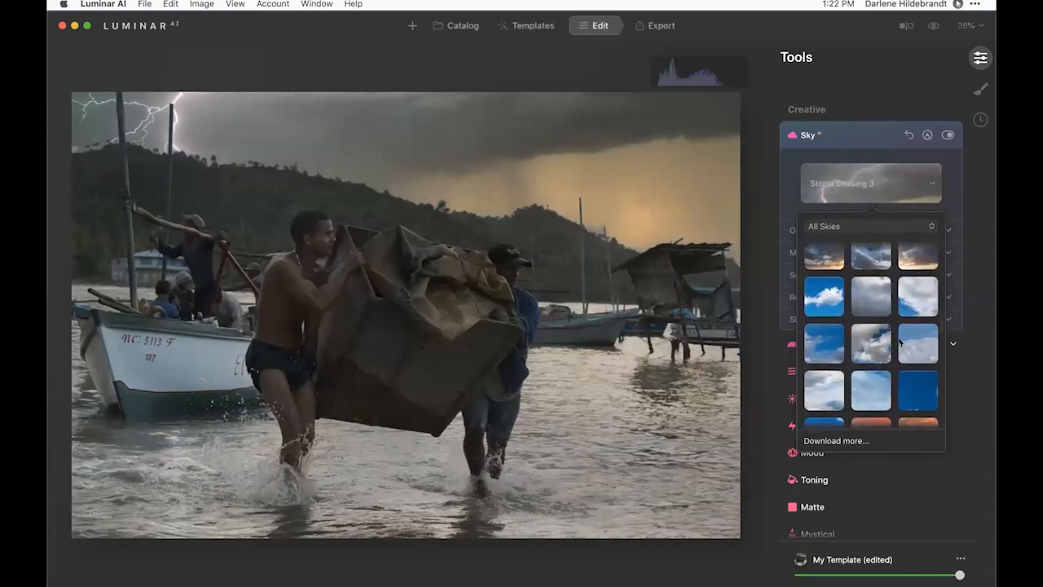
left_click(823, 323)
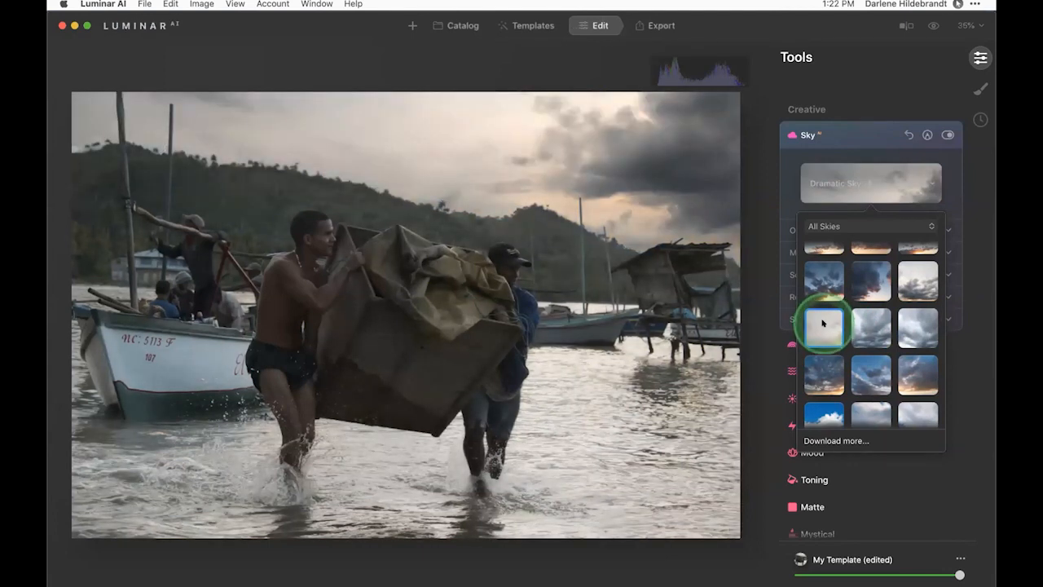
left_click(795, 171)
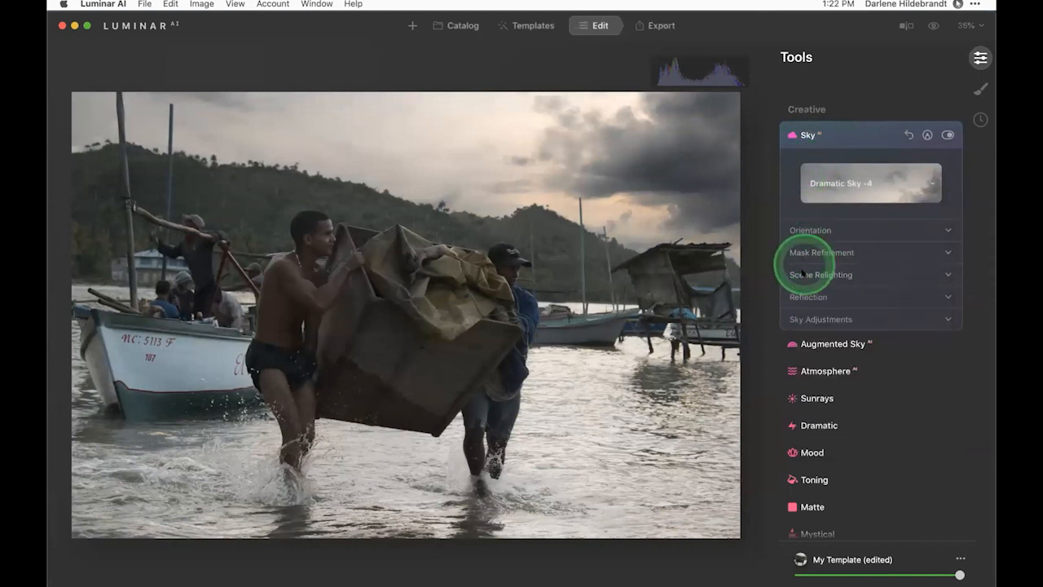
Step: Open the Scene Relighting and Orientation settings, and try flipping the replacement sky before turning the flip off again
left_click(803, 274)
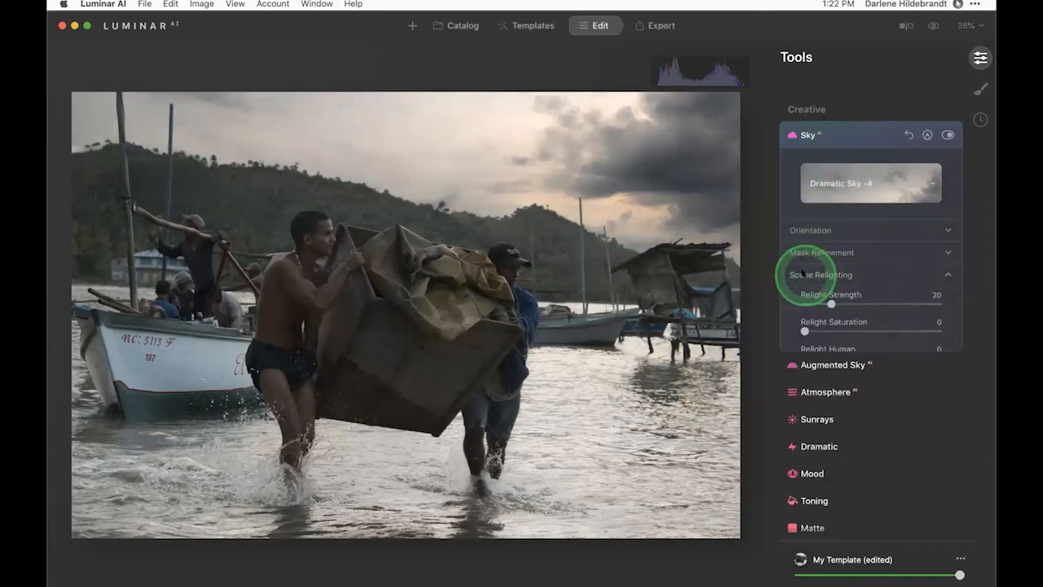
left_click(803, 231)
left_click(806, 361)
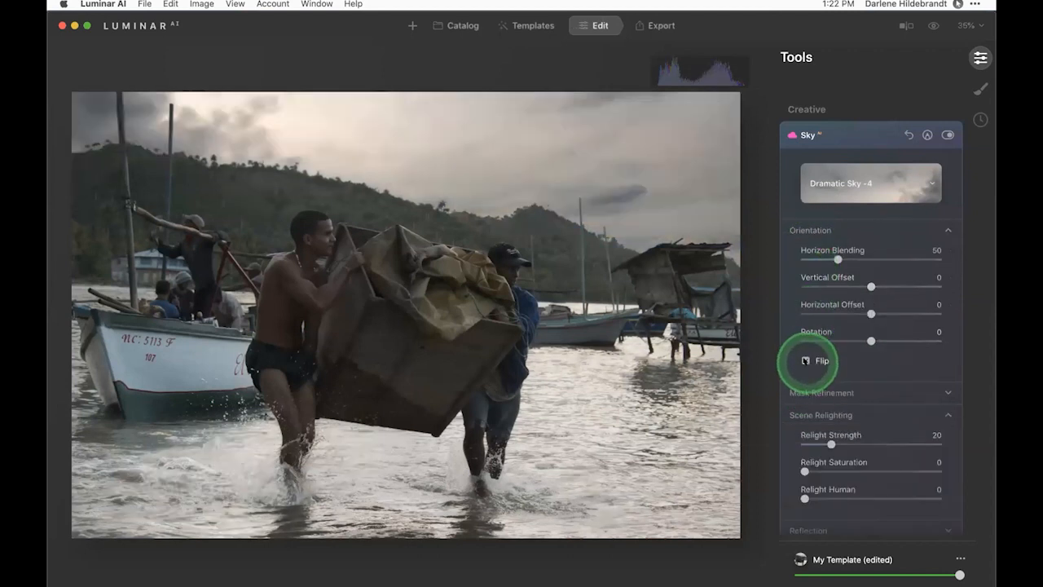
left_click(805, 360)
Step: Set the replacement sky's Vertical Offset to 5 and Horizontal Offset to -43, leaving it unflipped
scroll(853, 300, "up", 1)
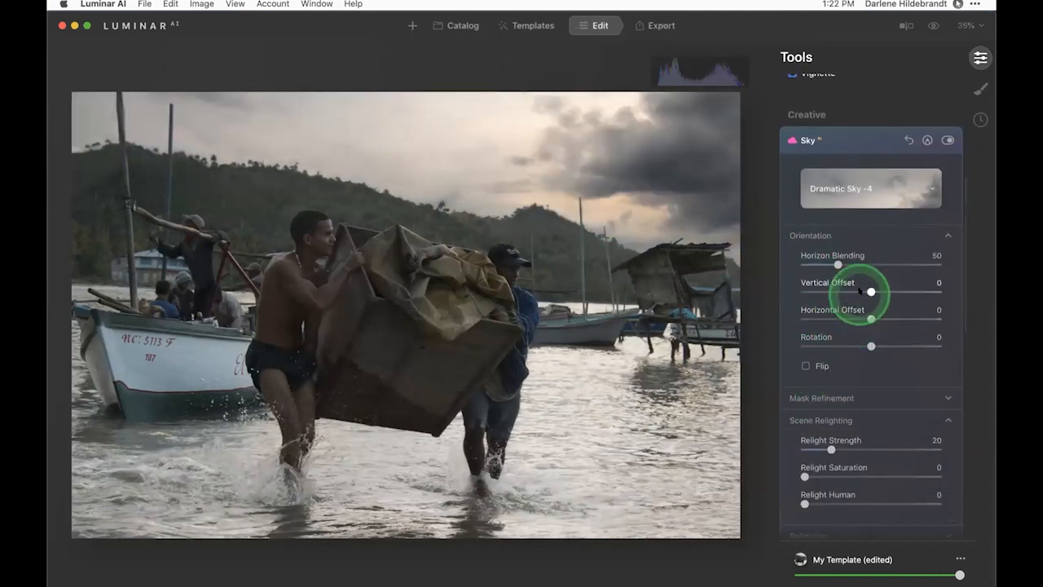
mouse_move(871, 291)
left_mouse_down()
mouse_move(887, 289)
mouse_move(874, 290)
left_mouse_up()
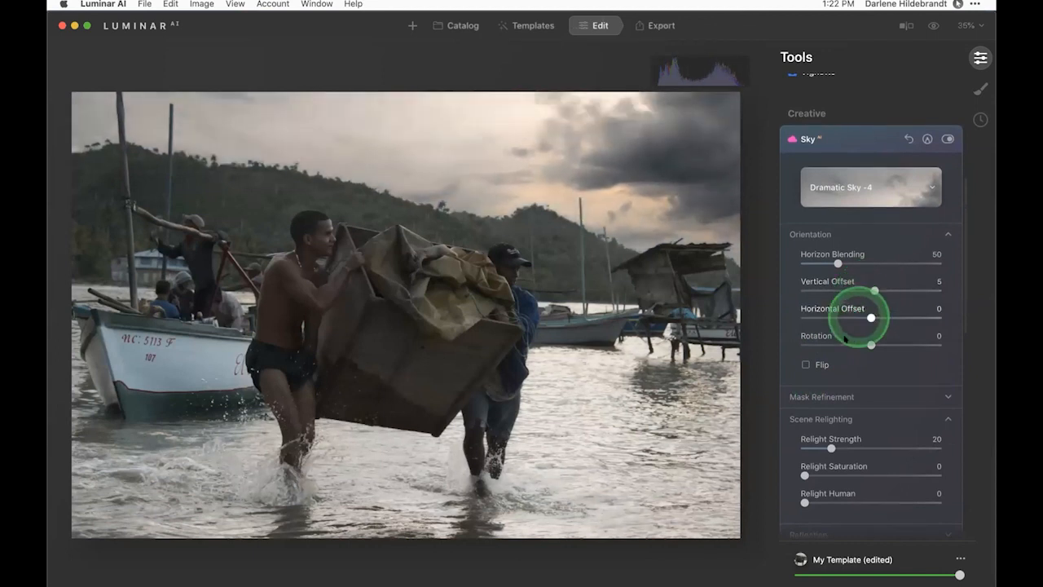
left_click(805, 366)
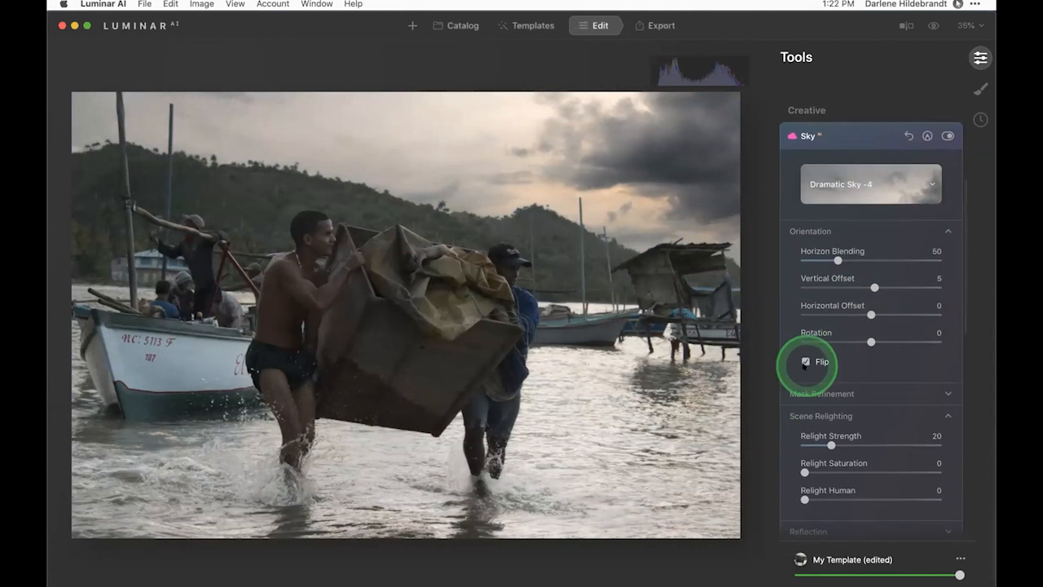
left_click_drag(872, 317, 842, 318)
Step: In Scene Relighting, set Relight Strength to 80, Relight Saturation to 36 and Relight Human to 68
scroll(864, 318, "down", 2)
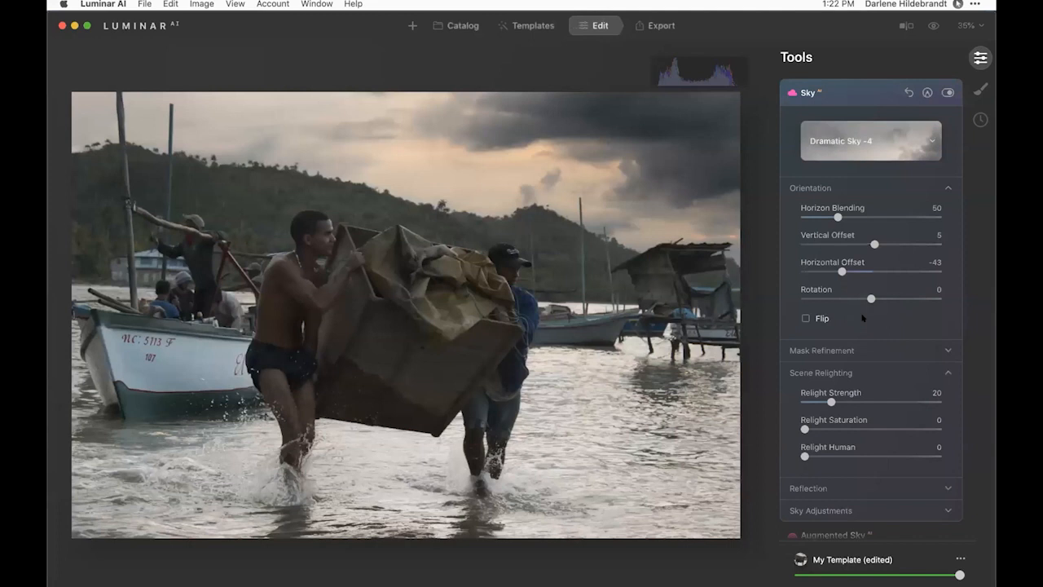
scroll(862, 318, "down", 1)
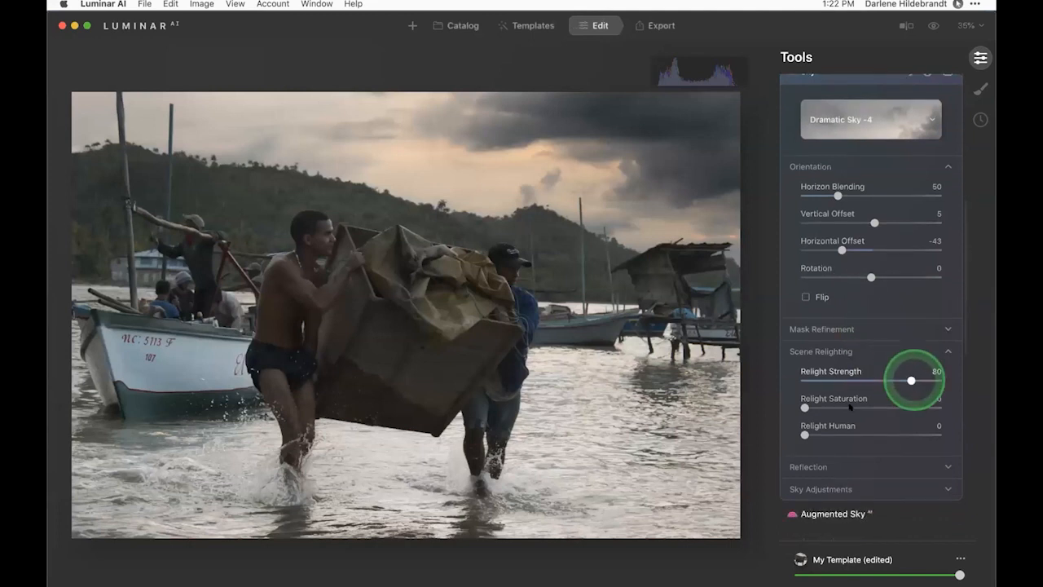
left_click(853, 408)
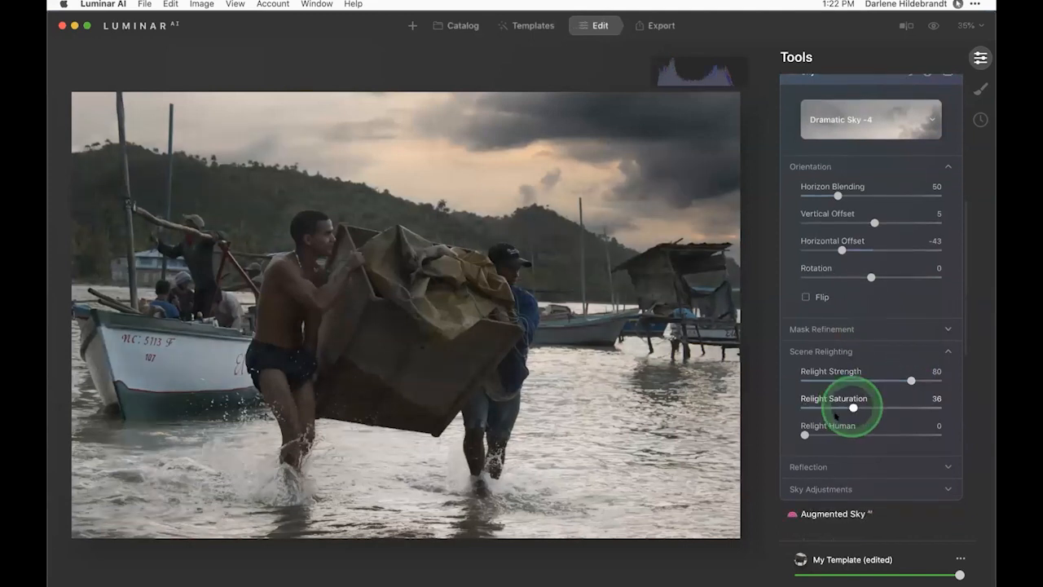
left_click(896, 435)
Step: In the Light tool, set Exposure to 1.03, Highlights to -27 and Whites to 38
scroll(844, 332, "up", 3)
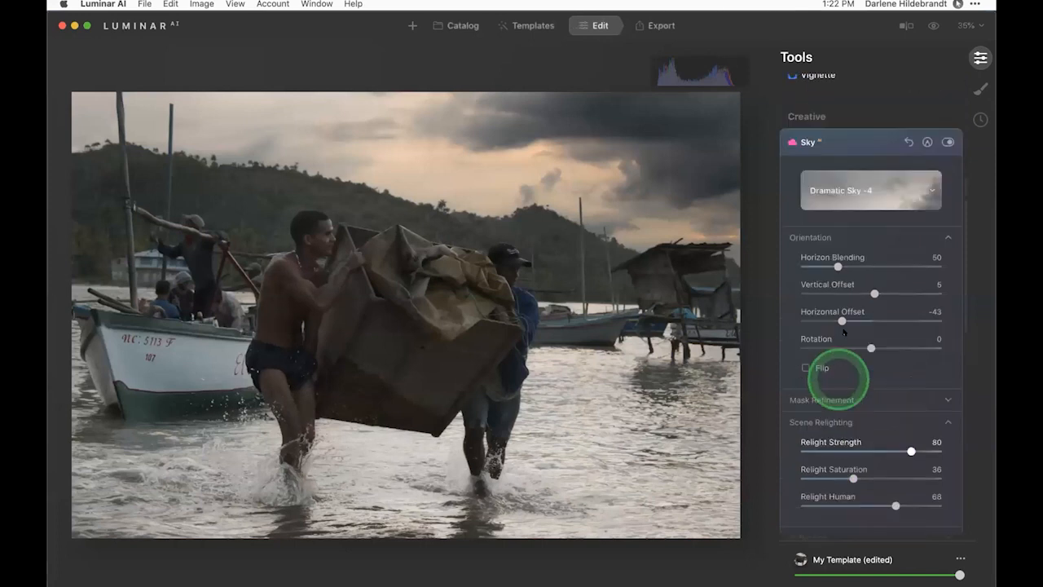
scroll(843, 332, "up", 12)
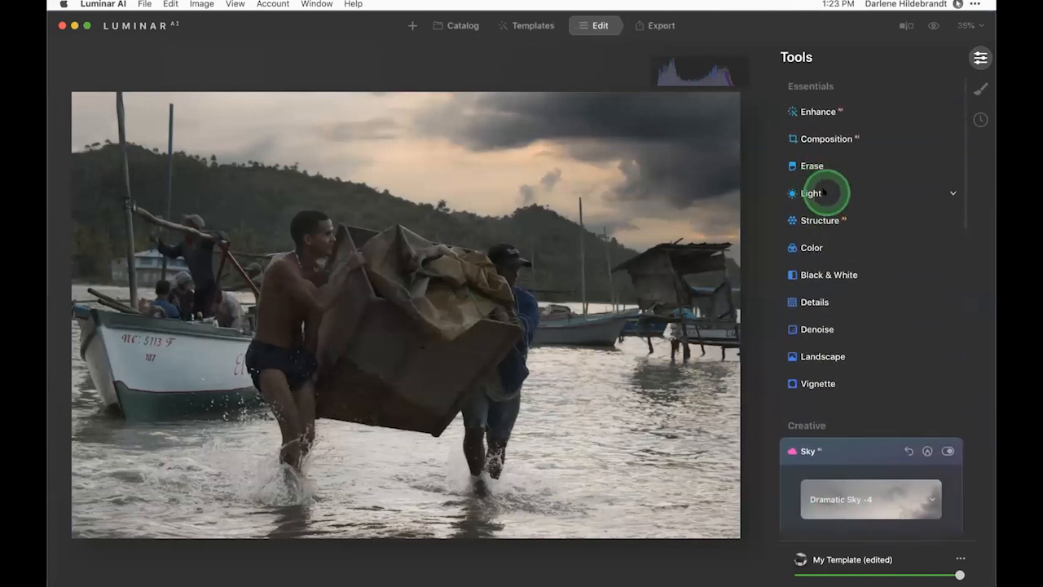
left_click(824, 192)
left_click_drag(859, 323, 884, 321)
left_click_drag(870, 464, 895, 462)
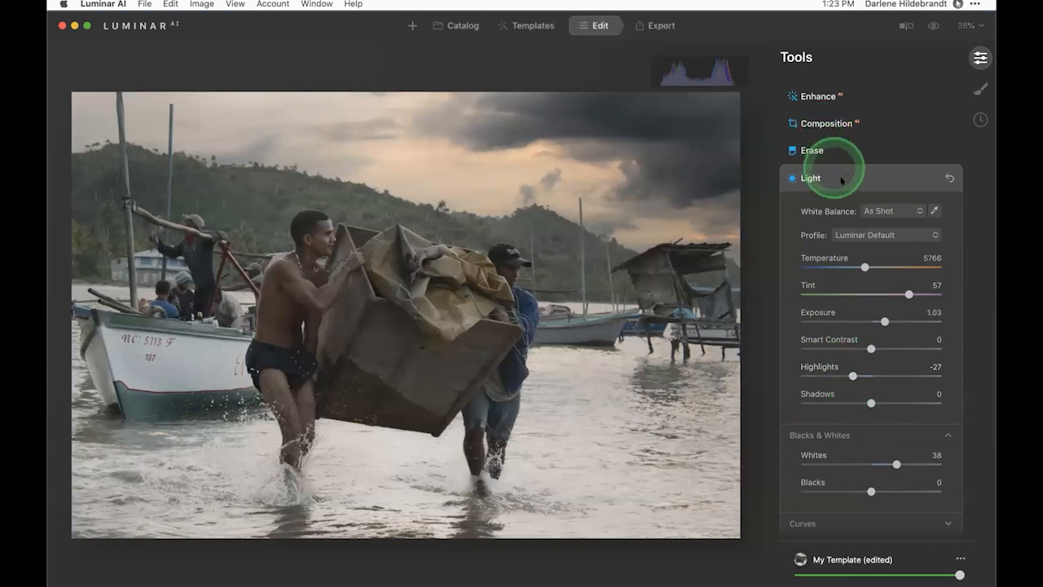
left_click(850, 179)
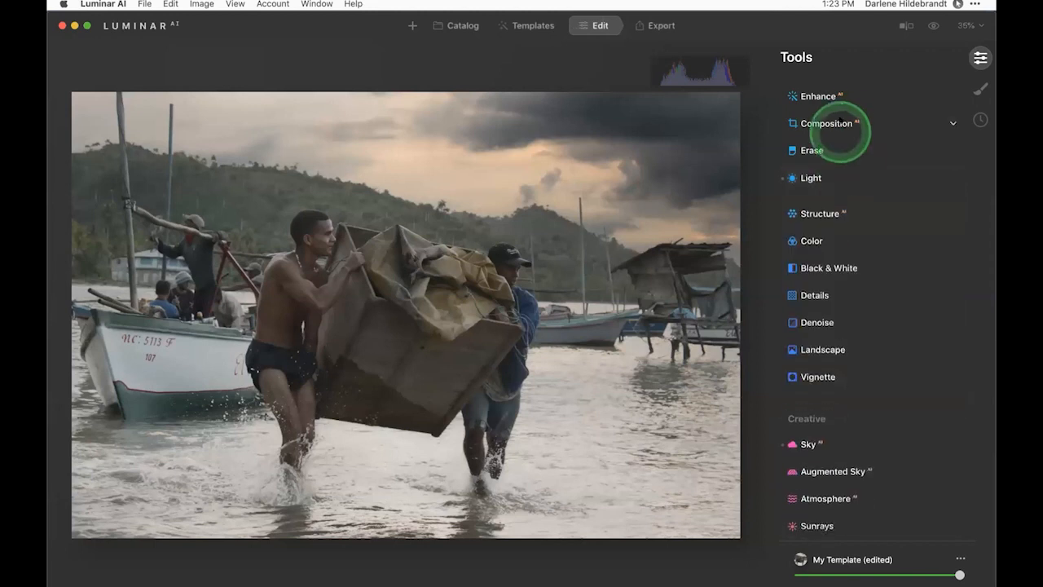
Step: In Enhance AI, set Accent to 66 and Sky Enhancer to 25, and compare the photo with its unedited original
left_click(844, 97)
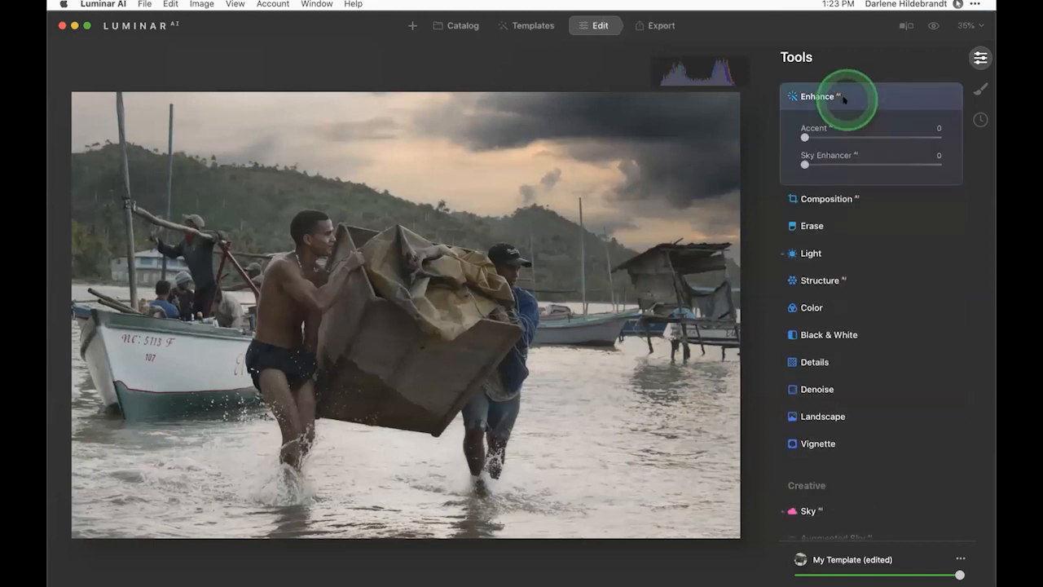
left_click(868, 137)
left_click_drag(868, 137, 894, 137)
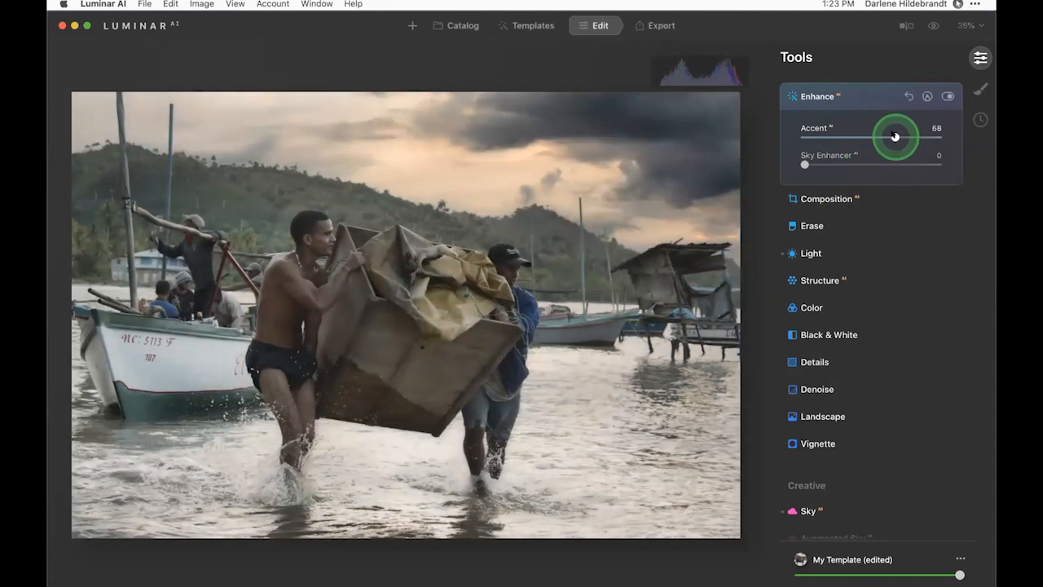
left_click(839, 164)
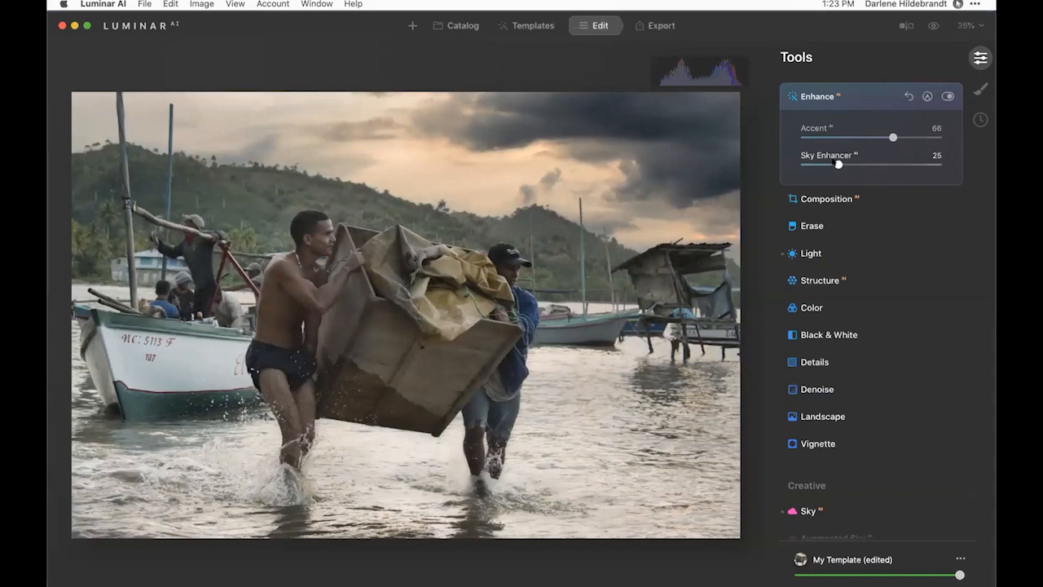
key("backslash")
key("backslash")
Step: Switch to Lightroom Classic and show the deep dive collection as a thumbnail grid
key("super+Tab")
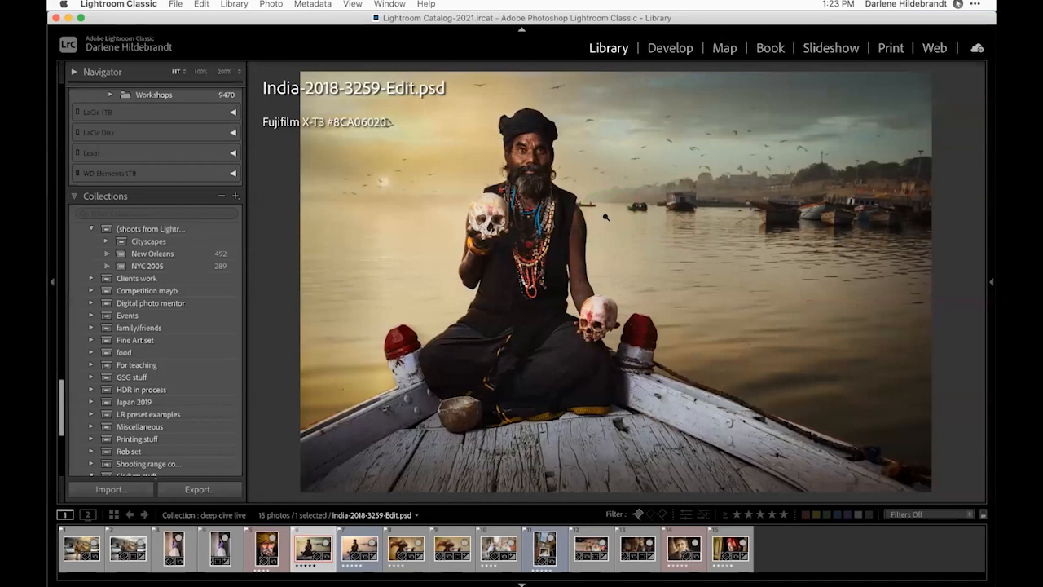
double_click(600, 223)
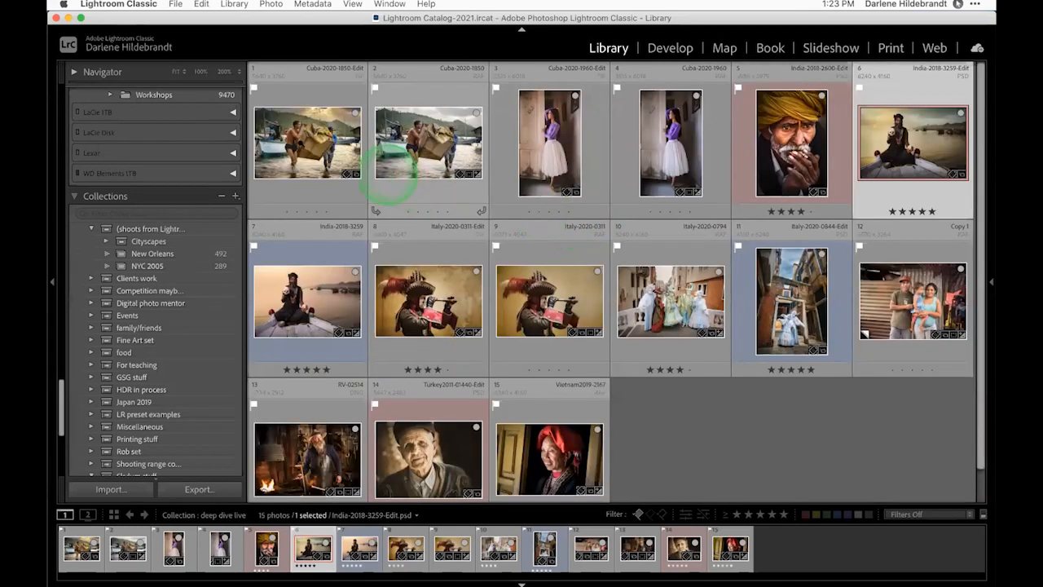
Step: Compare the edited Cuba-2020-1850 photo with its RAW original at full view, and return to the thumbnail grid
double_click(302, 144)
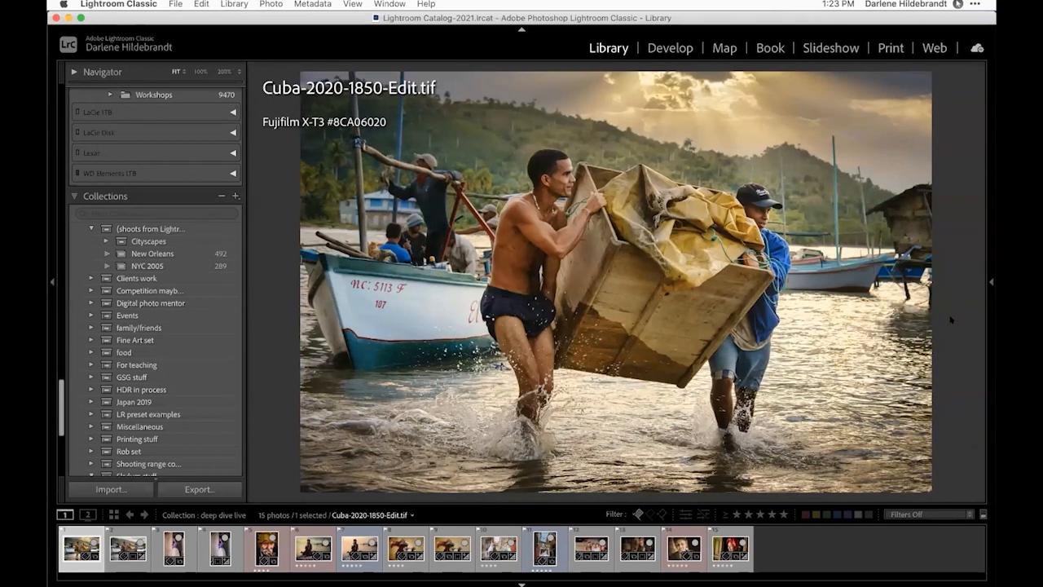
key("Right")
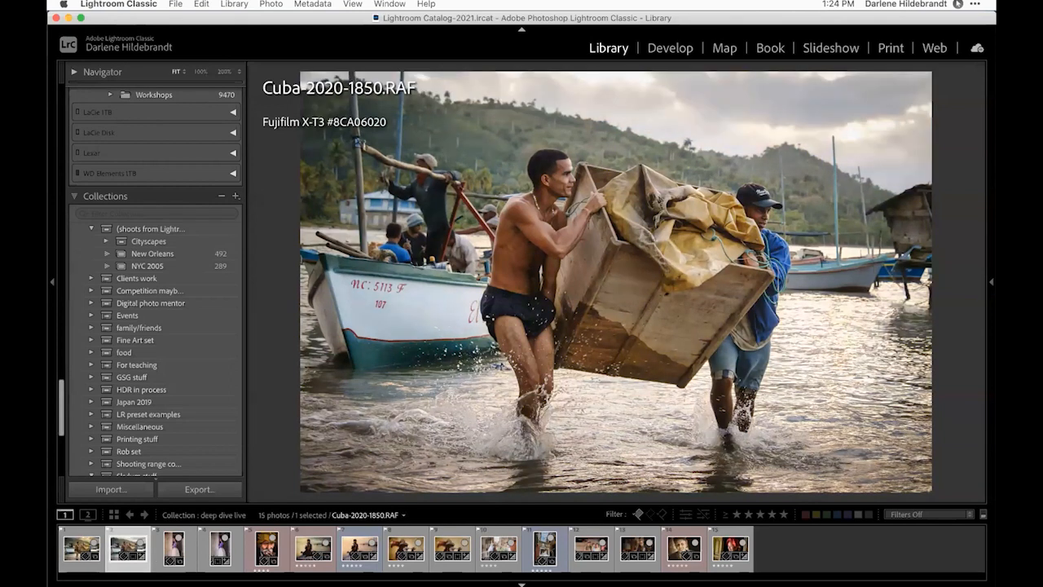
key("Left")
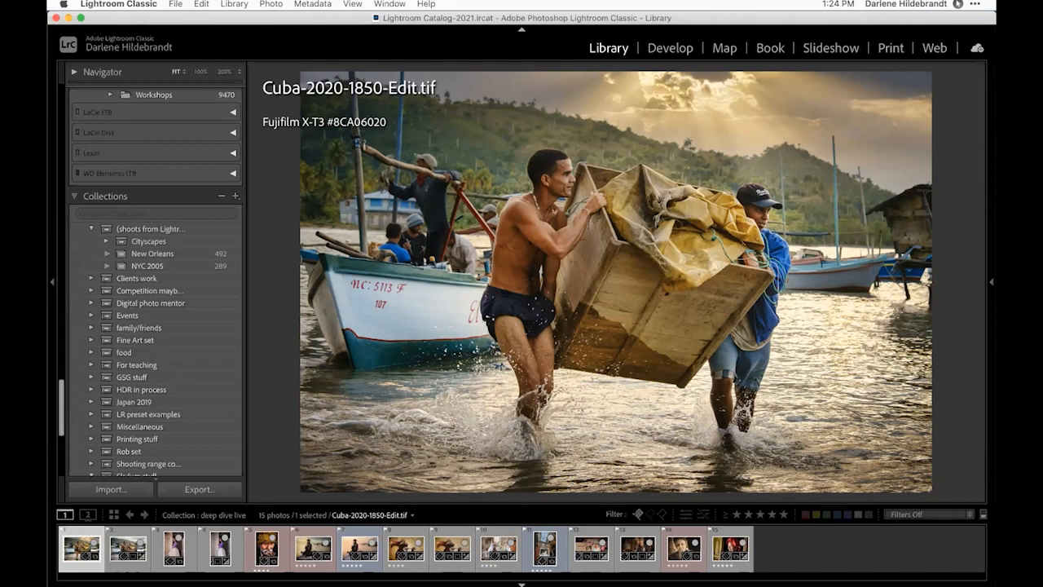
key("g")
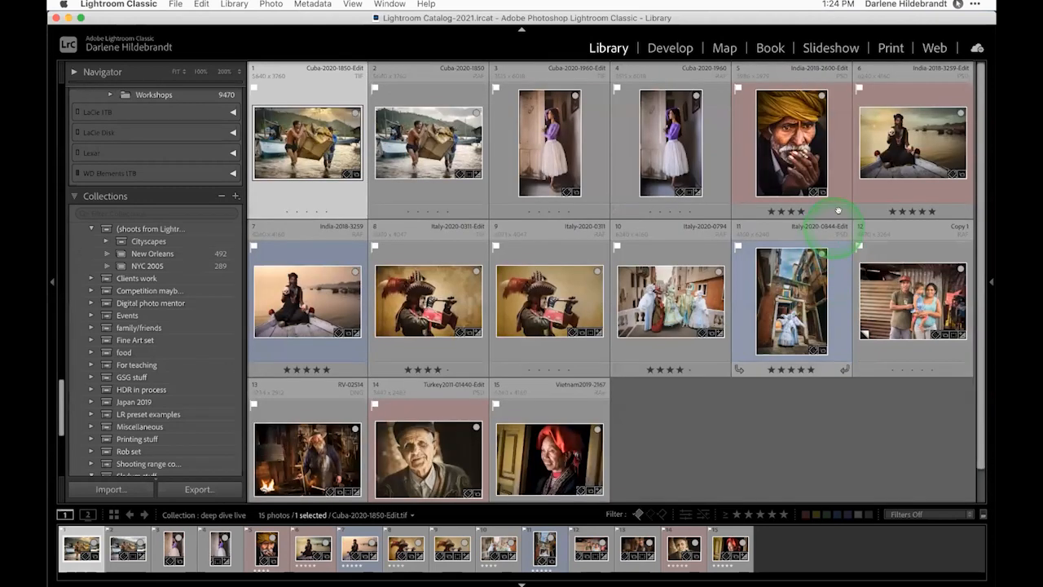
Step: Compare the edited India-2018-3259 photo with its RAW original at full view, and return to the thumbnail grid
double_click(874, 168)
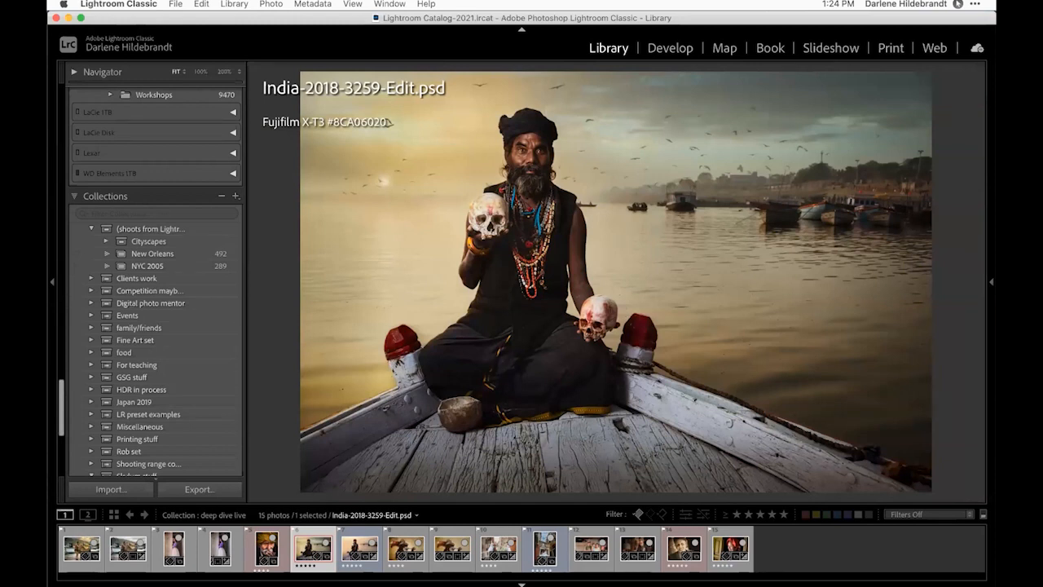
key("Right")
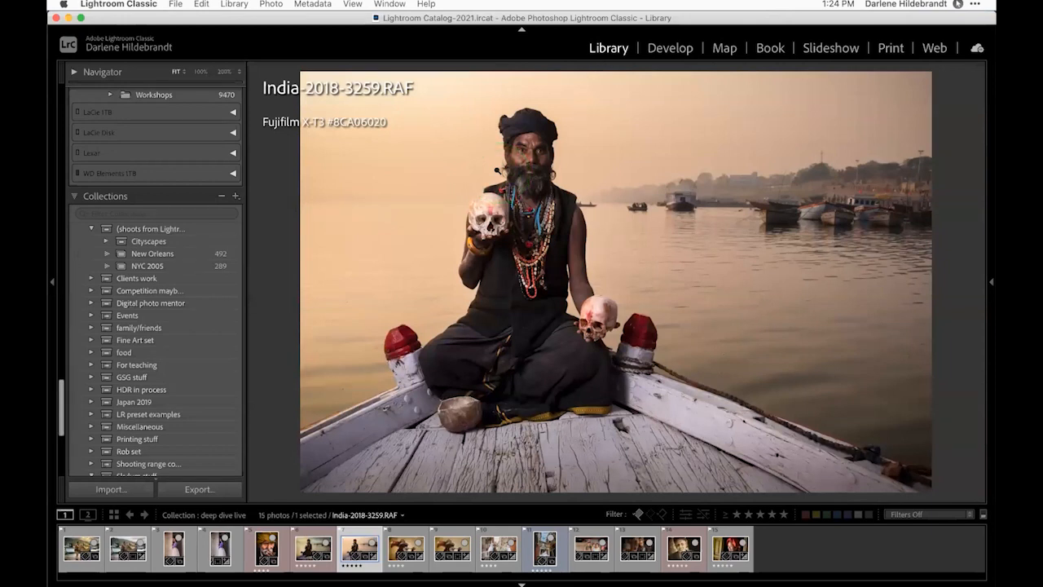
key("Left")
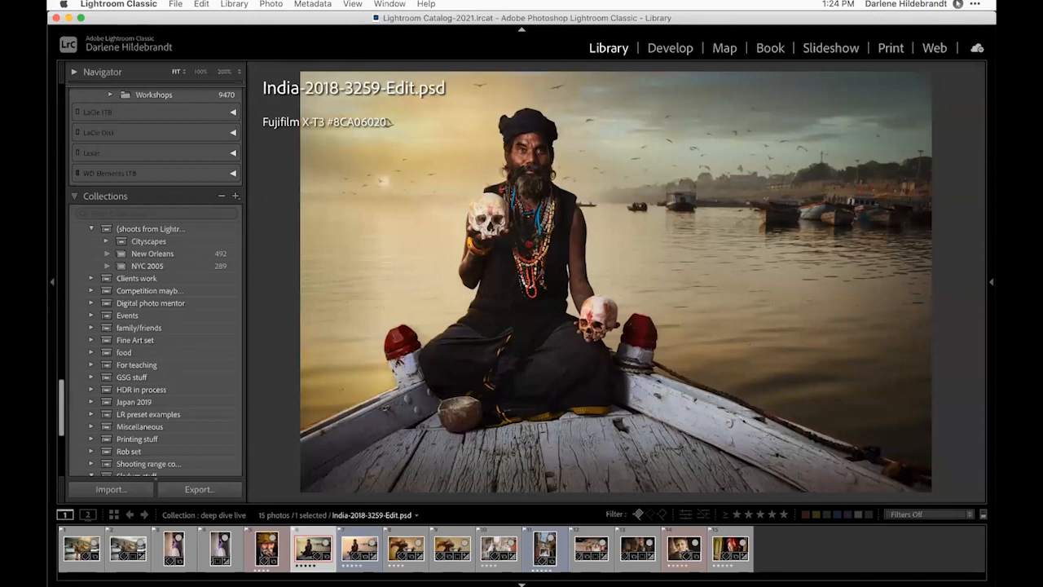
key("Right")
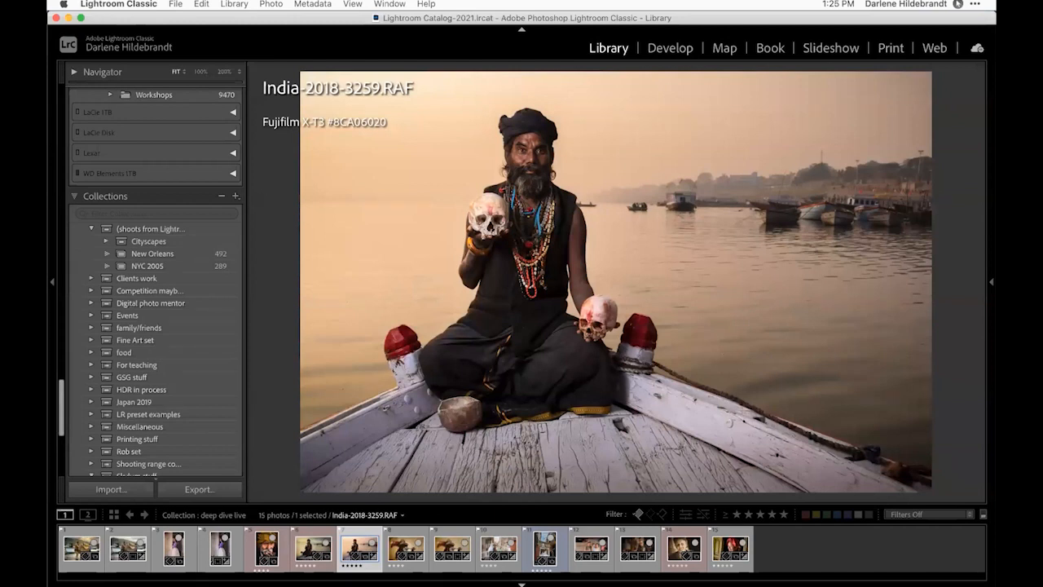
key("Left")
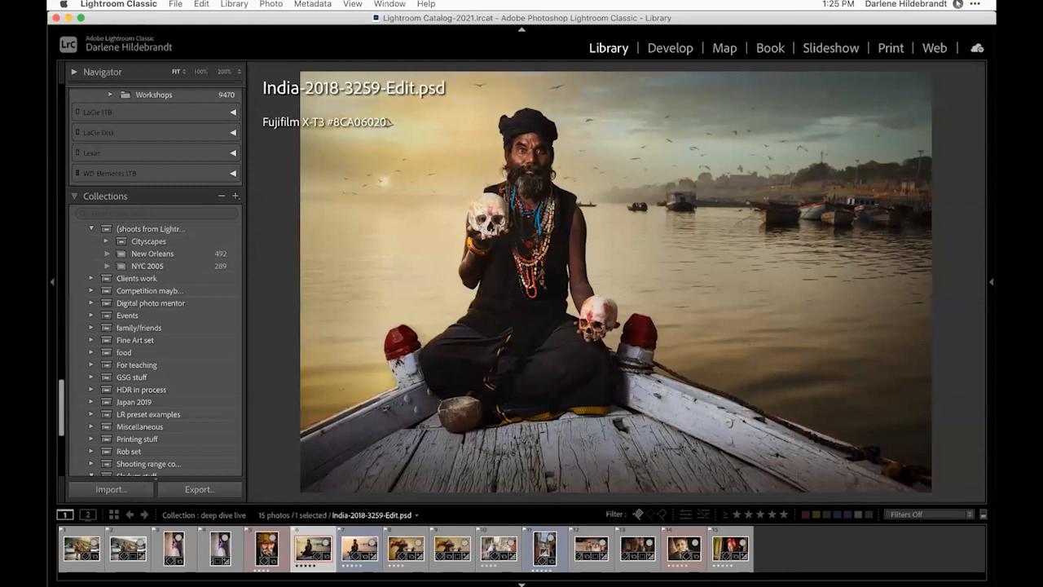
key("g")
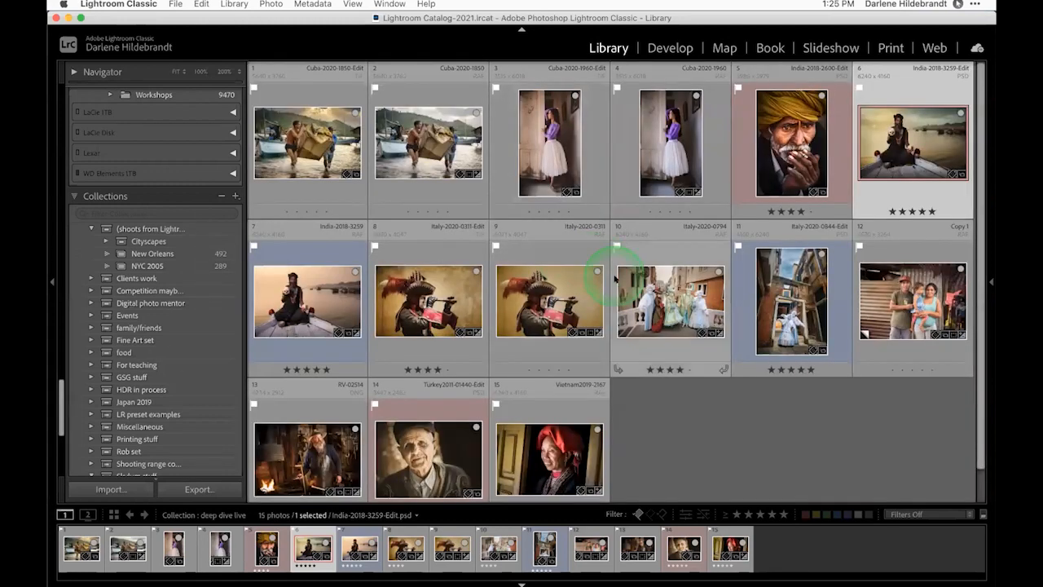
Step: Inspect the wall edge and sky in Italy-2020-0844-Edit.psd at 100%, and return to the thumbnail grid
double_click(815, 308)
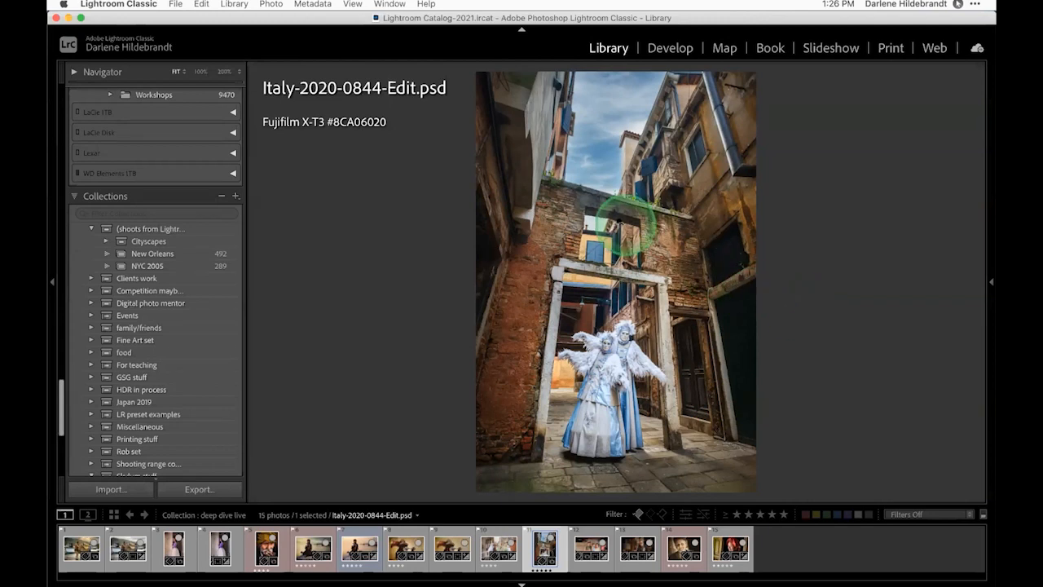
left_click(615, 223)
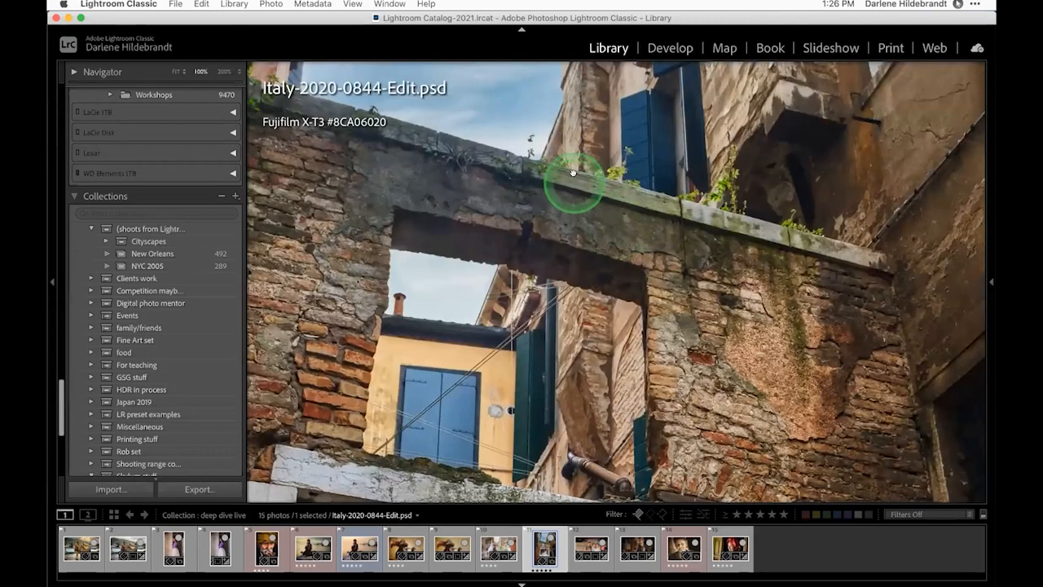
left_click_drag(629, 233, 687, 215)
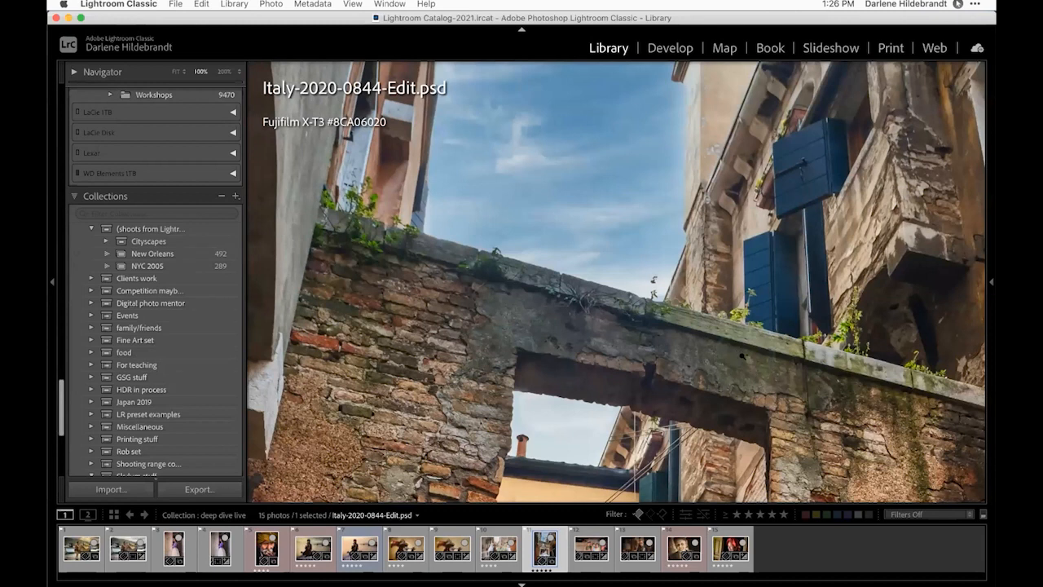
left_click(740, 353)
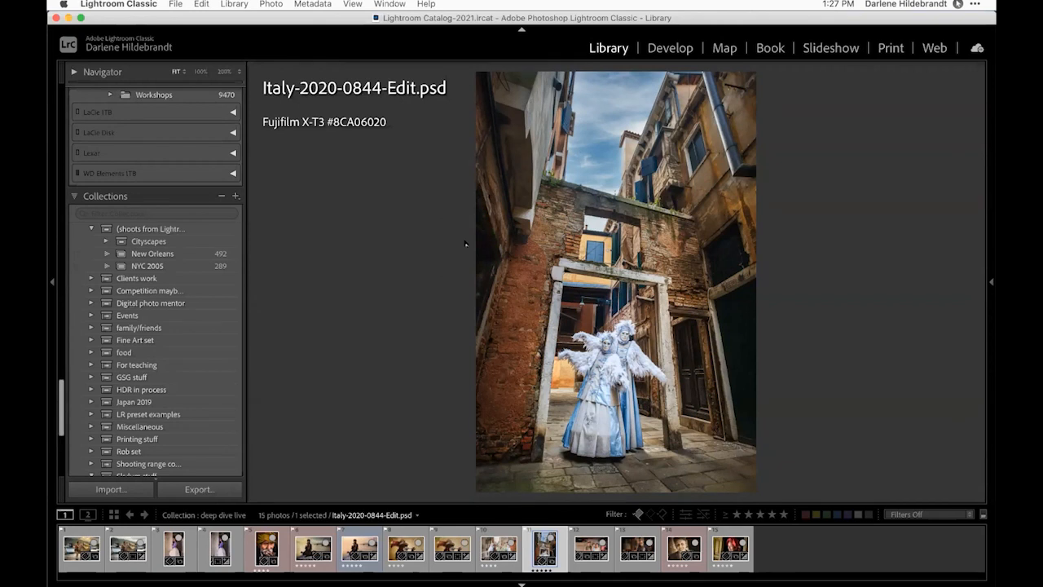
key("g")
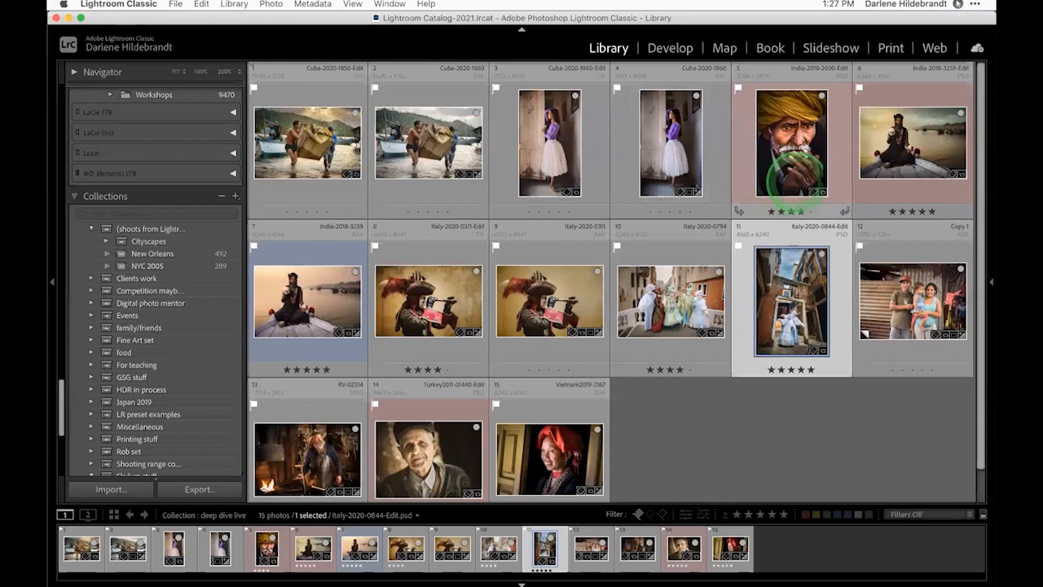
Step: Survey the edited Cuba-2020-1850, India-2018-3259 and Italy-2020-0844 photos side by side with the side panels hidden
left_click(896, 158, "super")
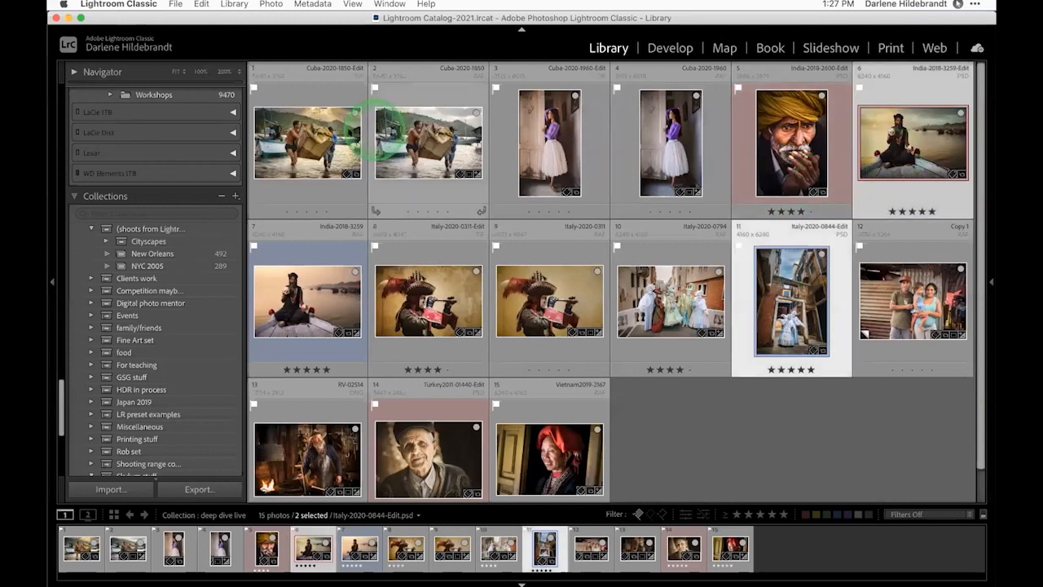
left_click(336, 133, "super")
key("n")
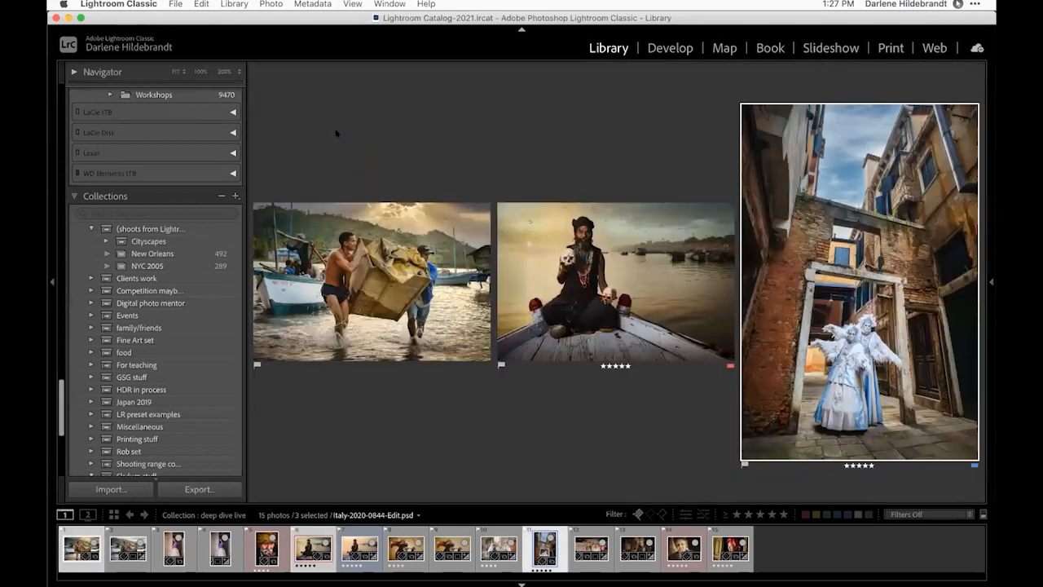
key("F8")
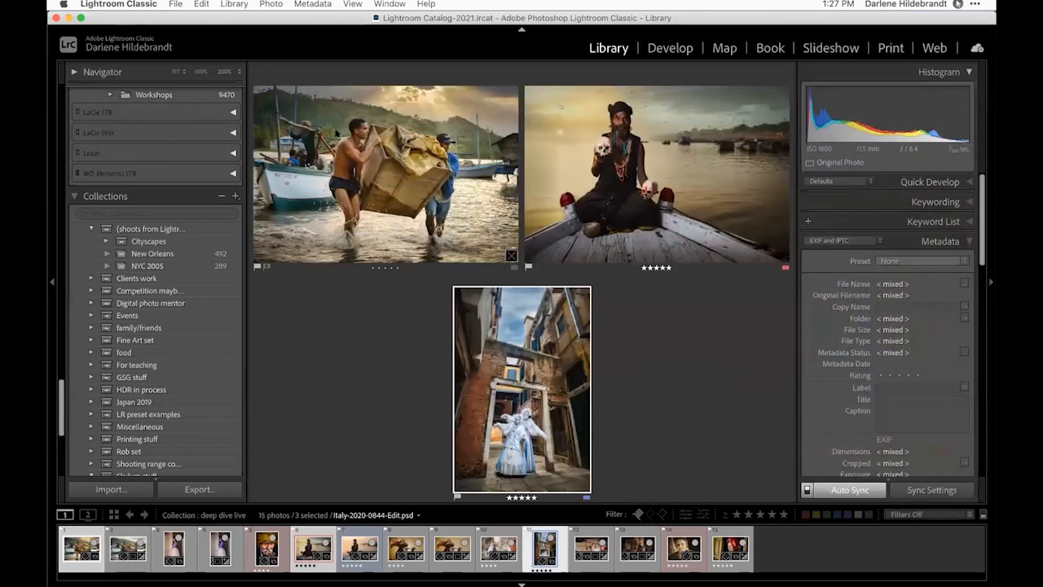
key("Tab")
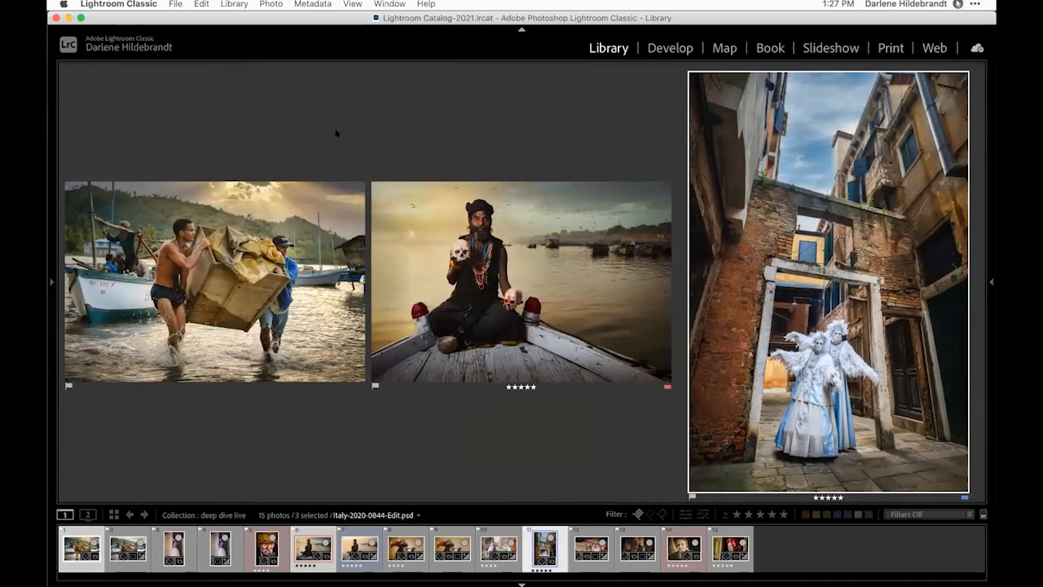
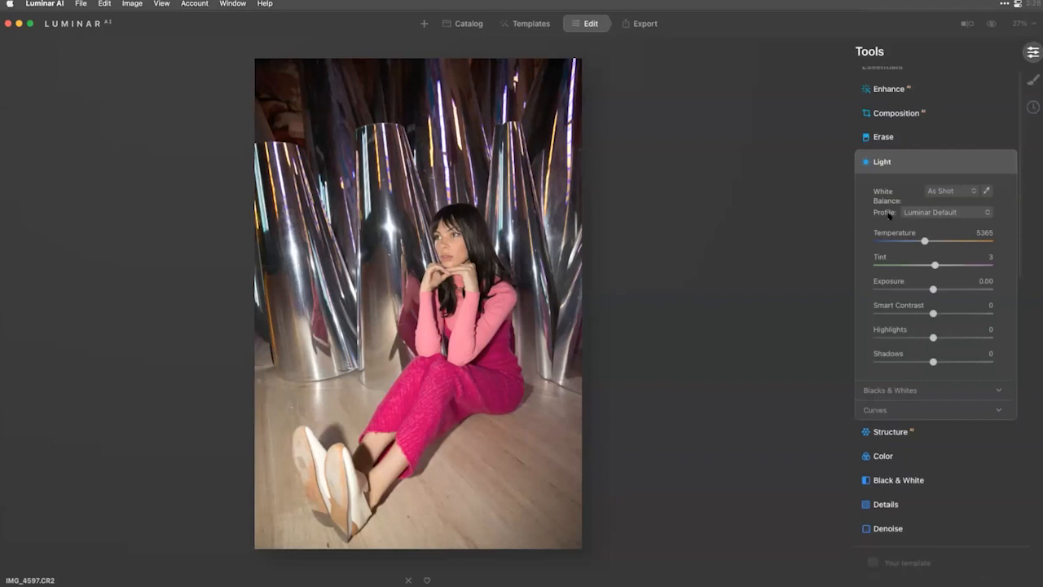
Step: In Luminar AI, set the Light tool's profile to Camera Portrait for IMG_4597.CR2
left_click(948, 213)
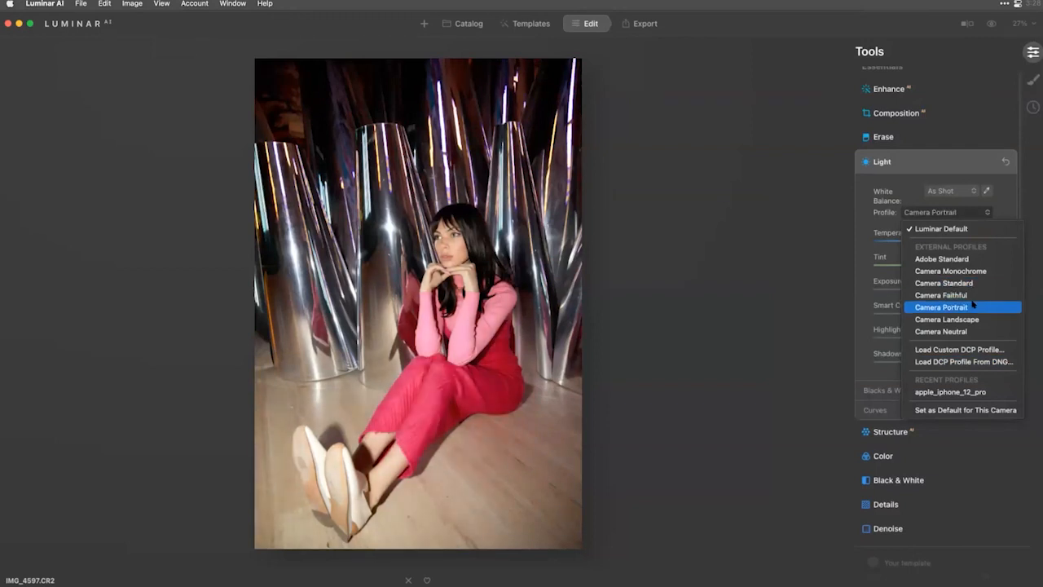
left_click(970, 306)
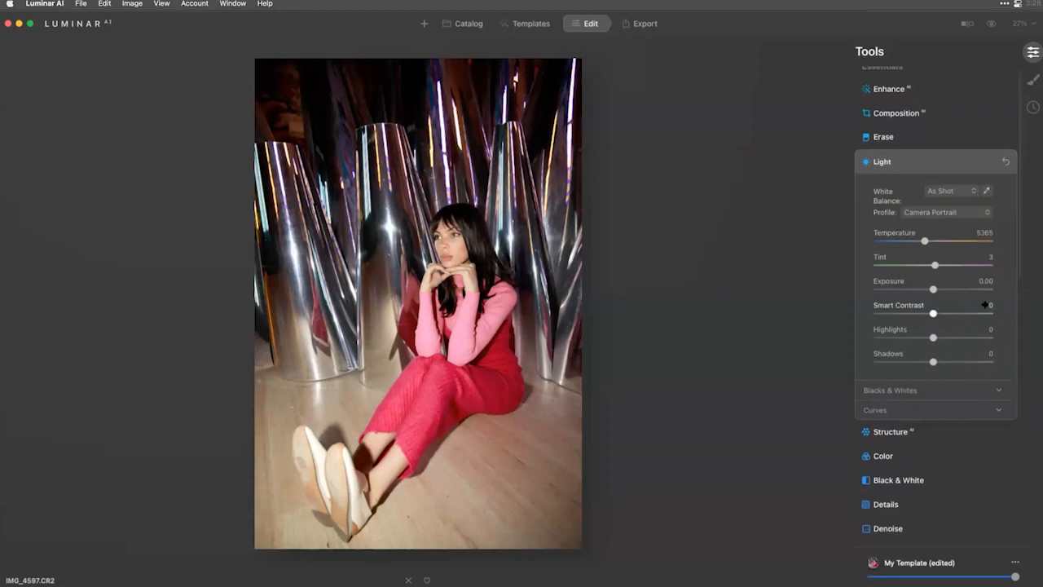
left_click(928, 214)
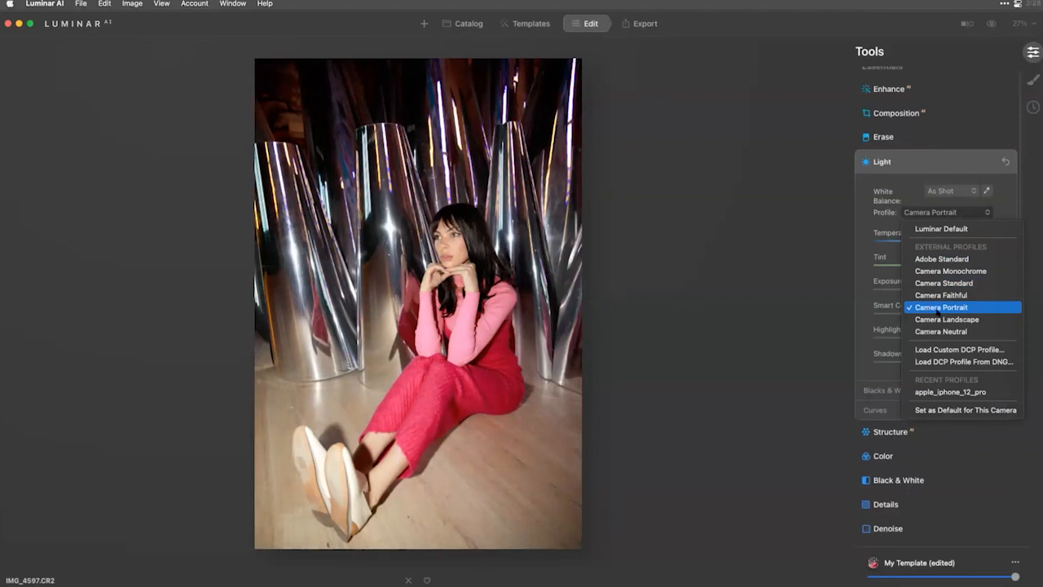
left_click(940, 307)
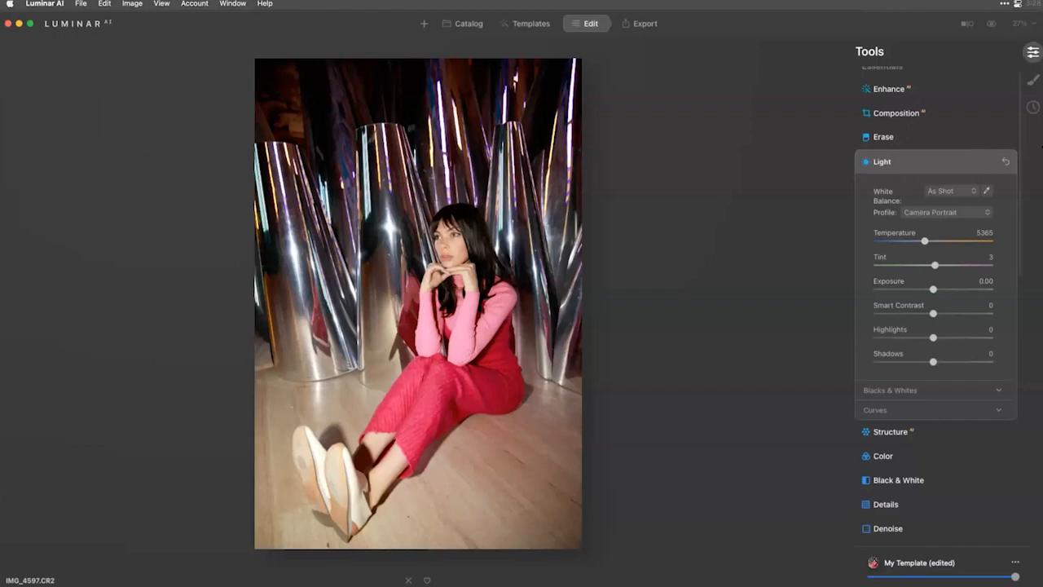
Step: Add a Texture adjustment in Local Masking and browse to the Textures folder to load a texture file
left_click(1033, 79)
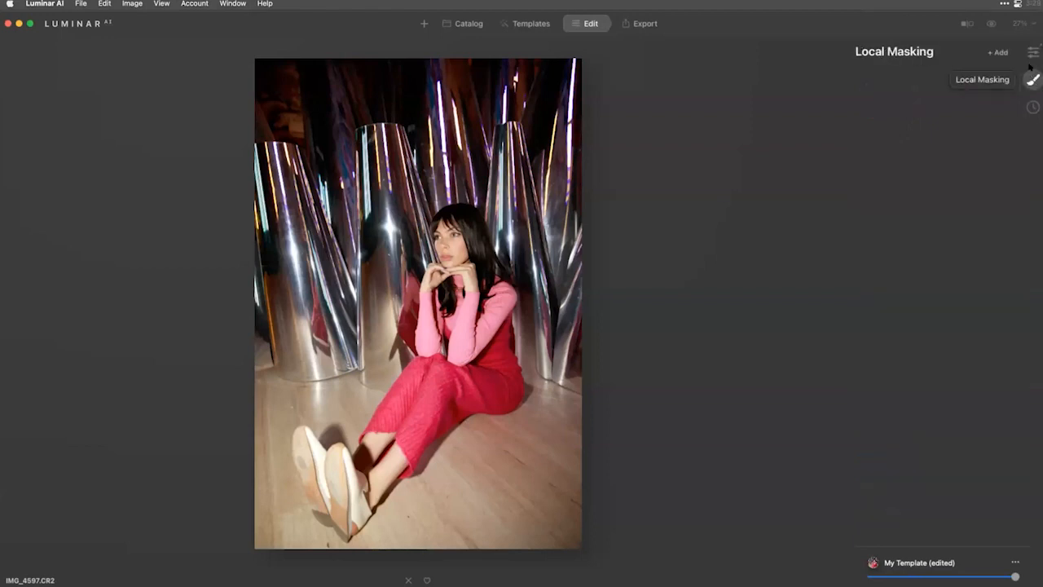
left_click(999, 51)
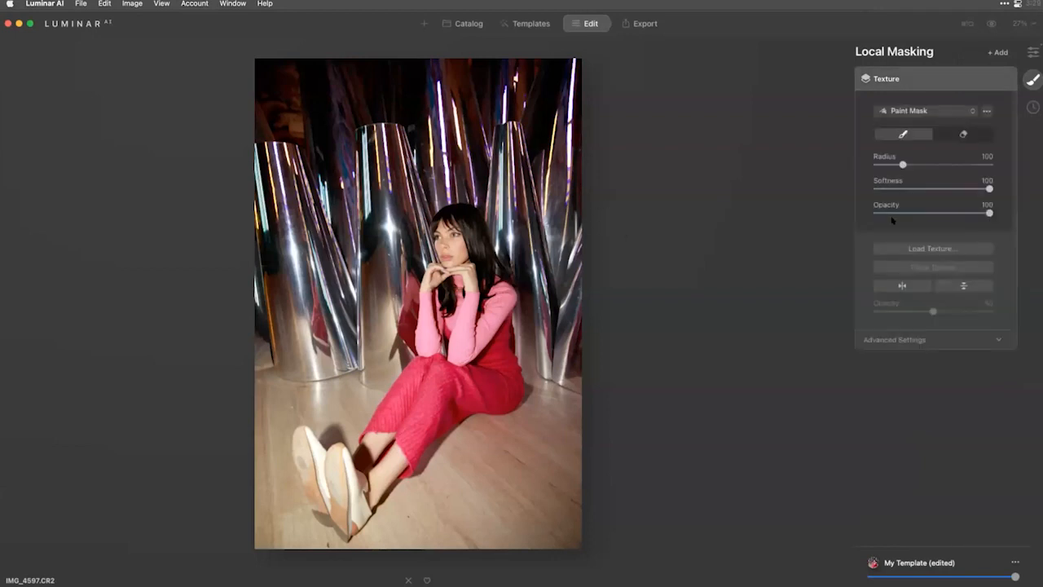
left_click(932, 249)
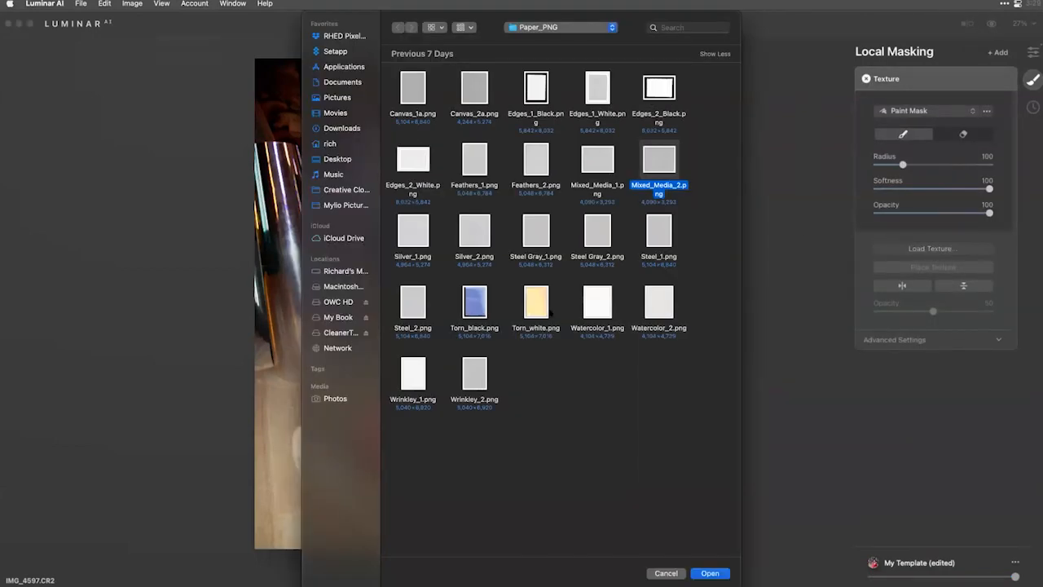
key("super+Up")
key("super+Up")
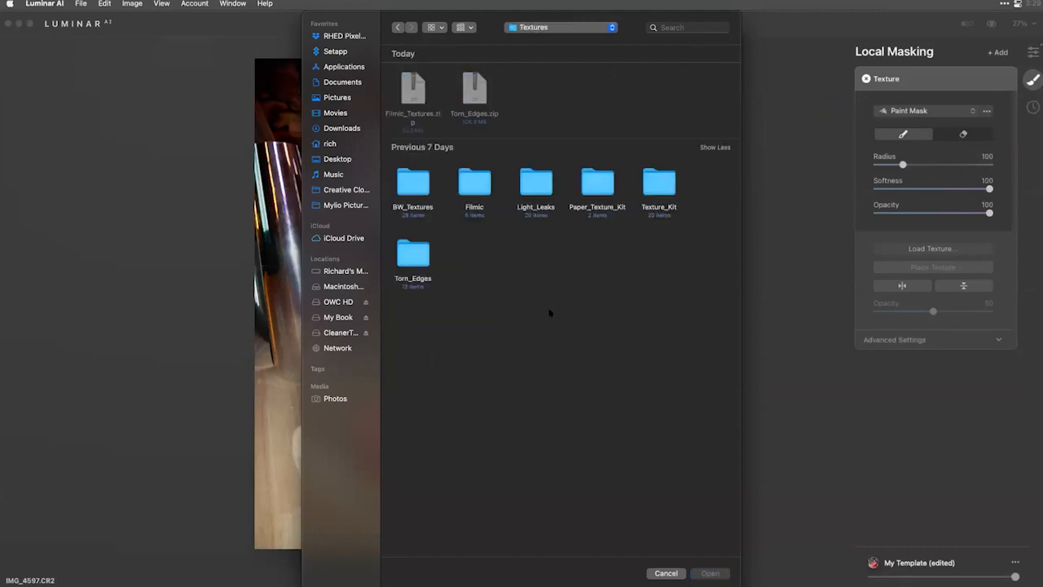
double_click(475, 181)
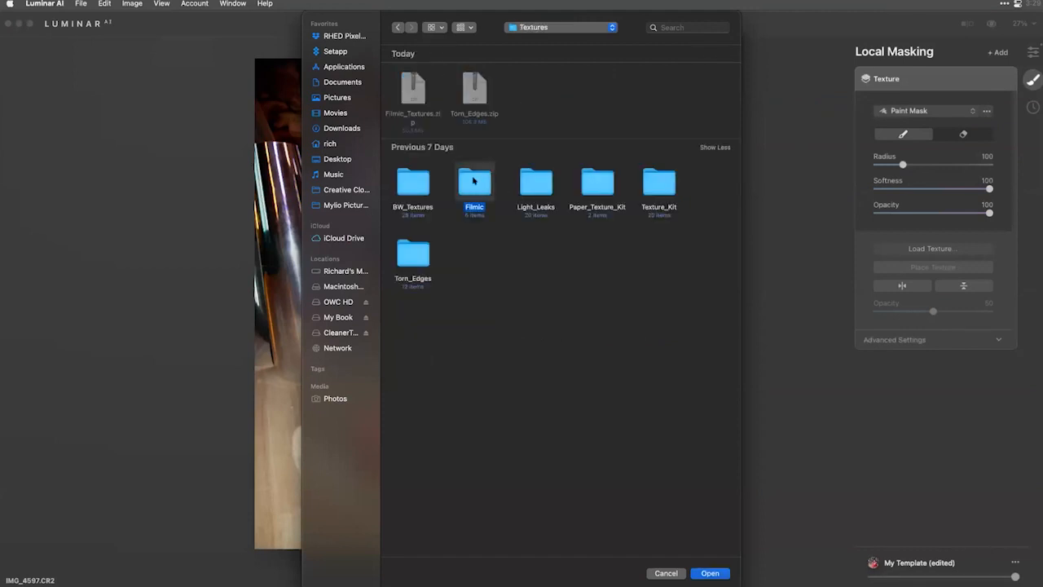
key("super+Up")
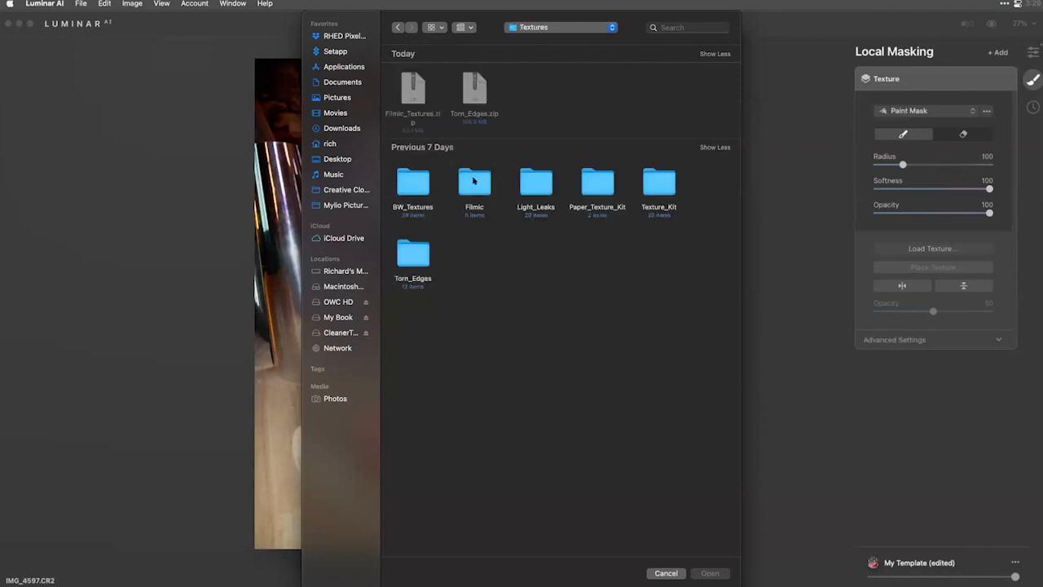
key("super+Up")
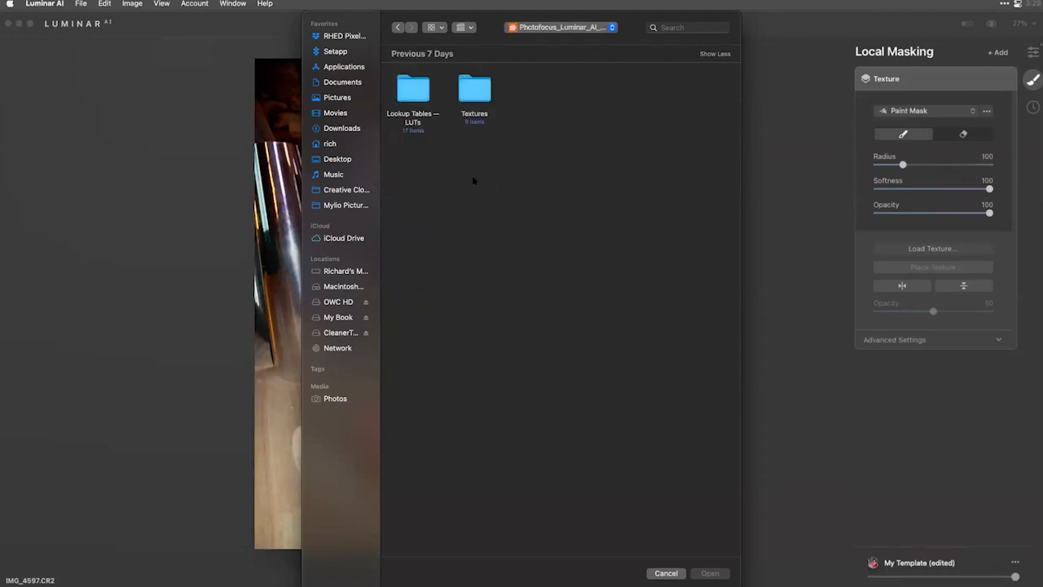
double_click(466, 91)
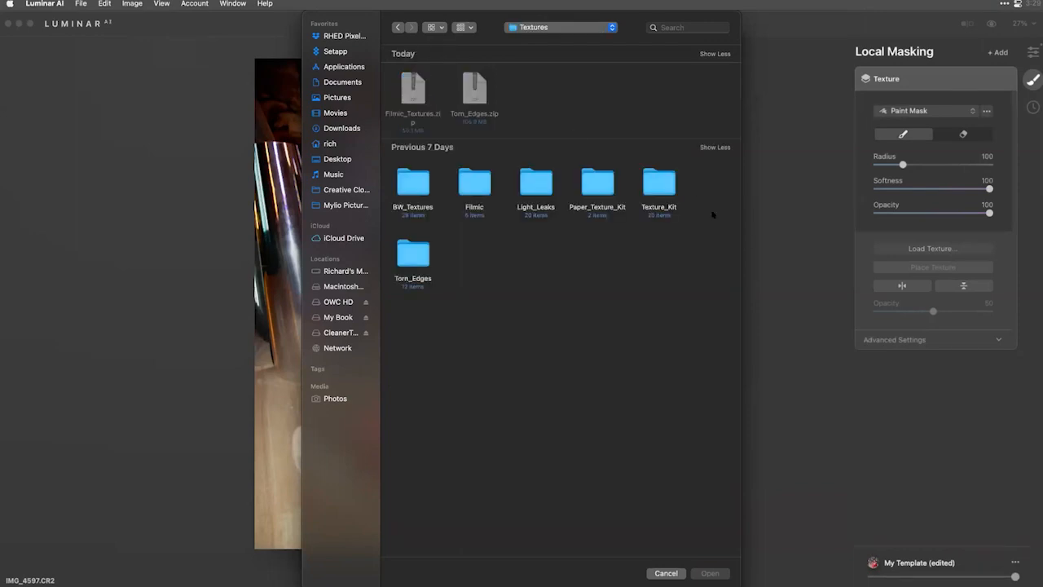
Step: Load Torn_C_Black.png from the Torn_Edges folder as the texture and activate its placement frame on the photo
double_click(407, 256)
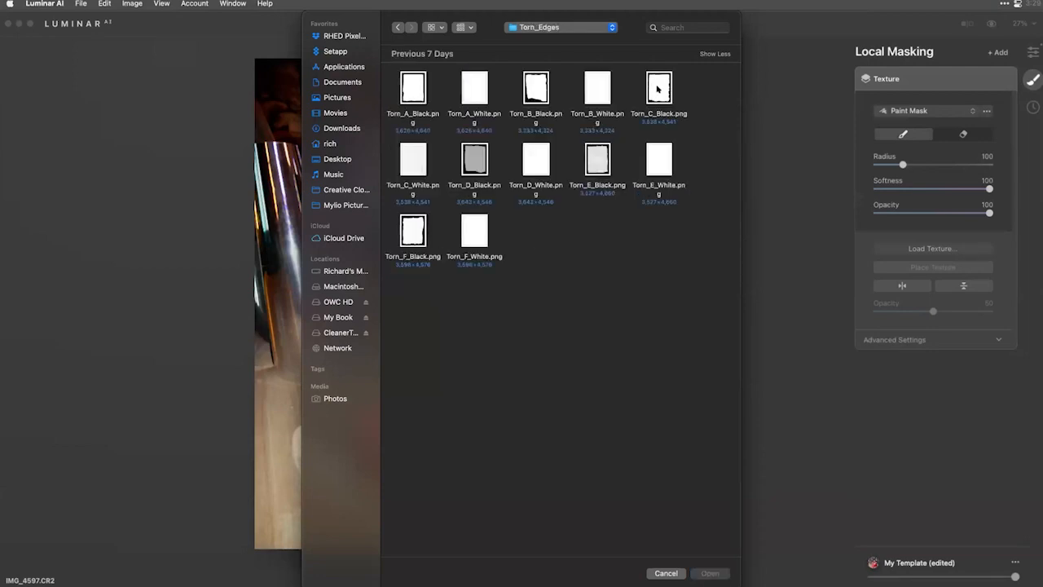
left_click(657, 89)
double_click(658, 88)
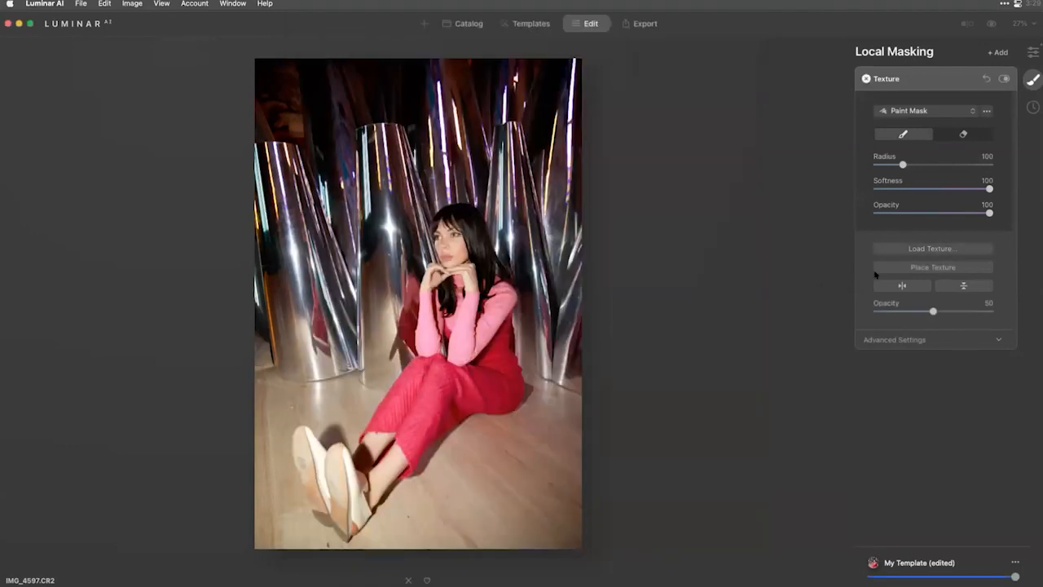
left_click(948, 266)
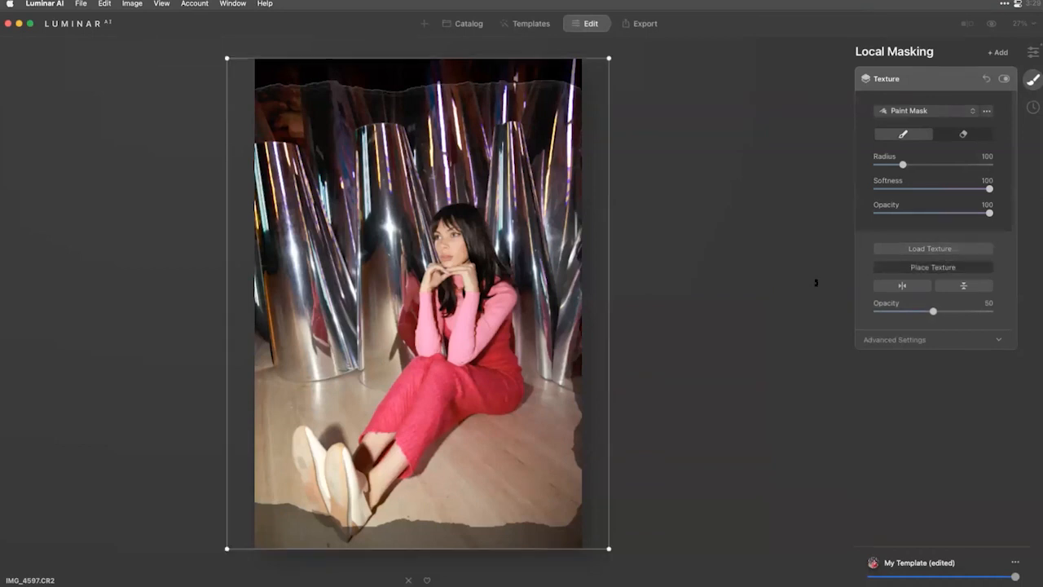
Step: Fit the torn-edge texture's sides to the photo's left and right edges and set the texture's opacity to 100
left_click_drag(598, 313, 582, 313)
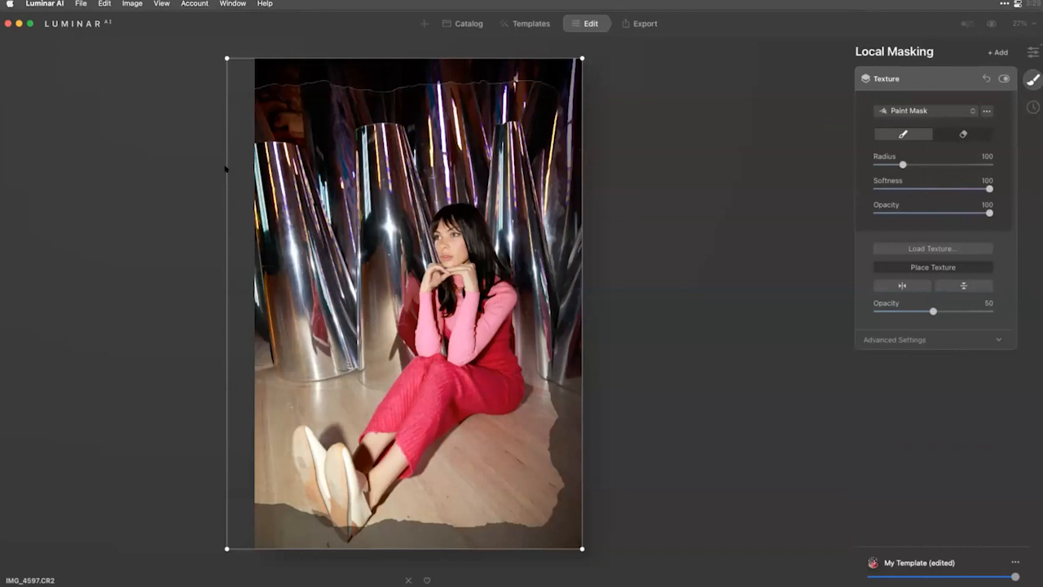
left_click_drag(226, 169, 250, 164)
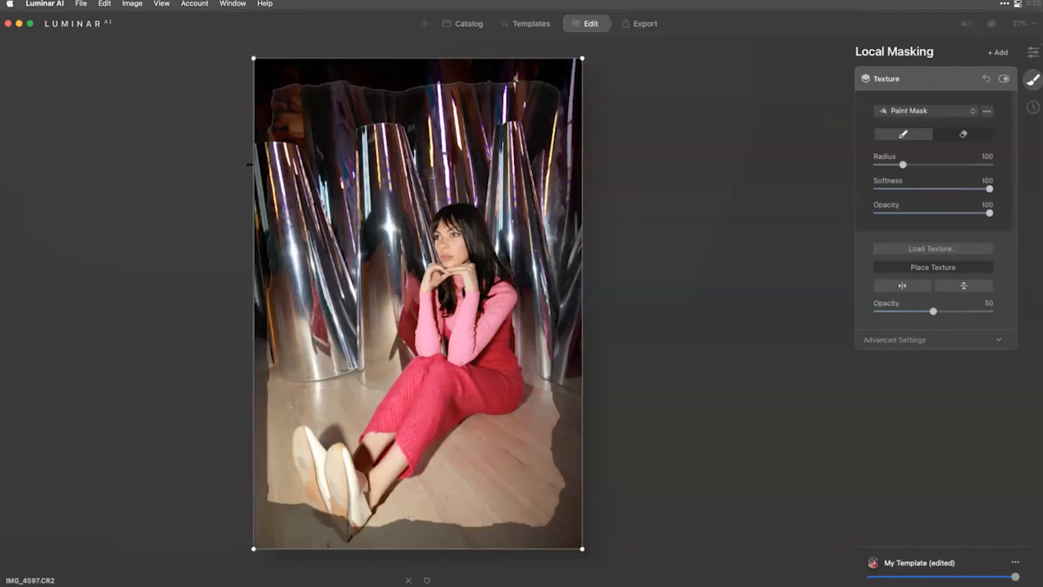
left_click_drag(933, 311, 1020, 311)
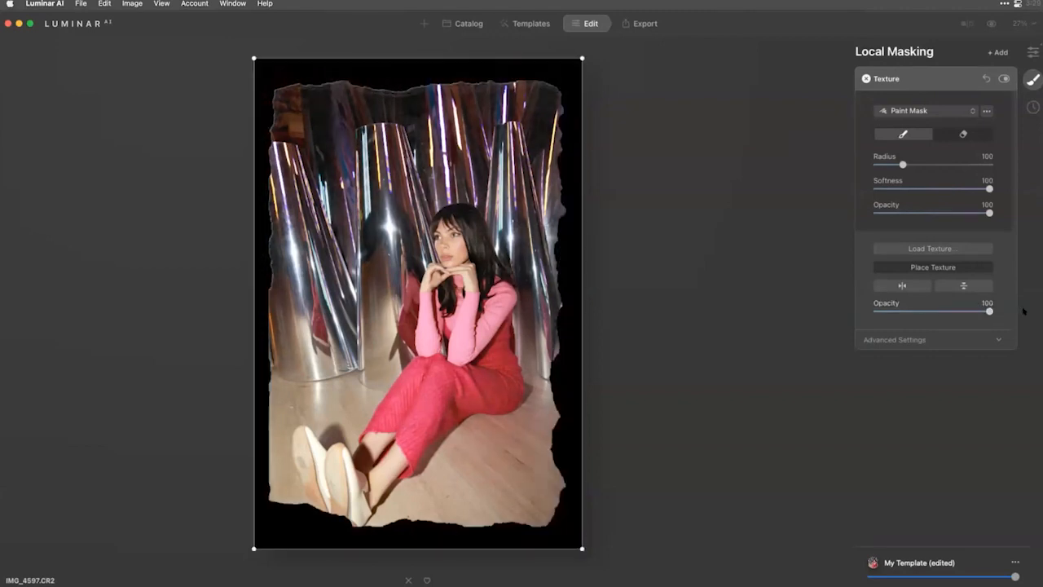
left_click(945, 78)
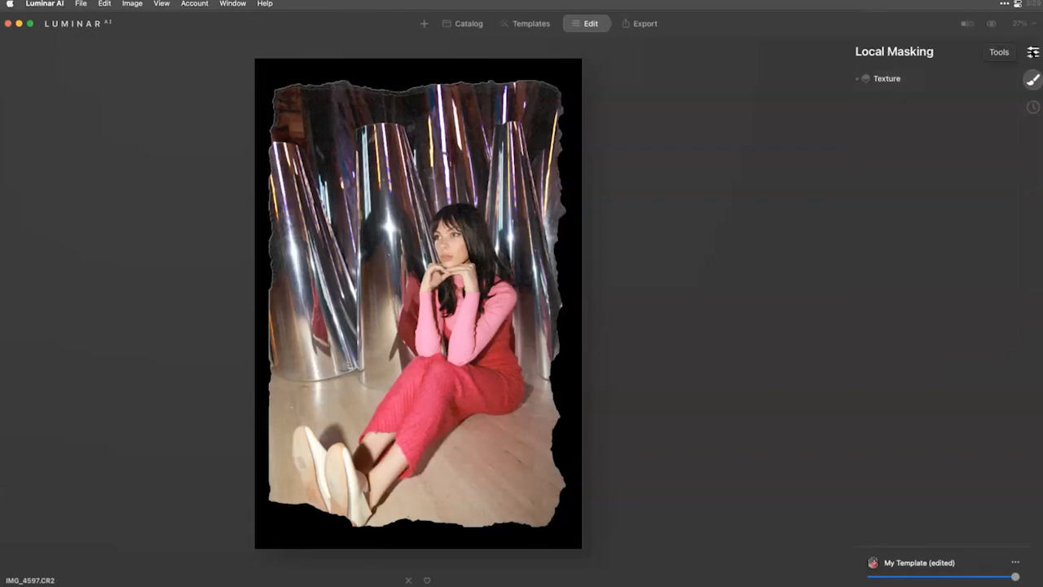
Step: Load Analog_Look_049.cube from the Analog_LUTs folder as the custom LUT in the Mood tool
left_click(1032, 51)
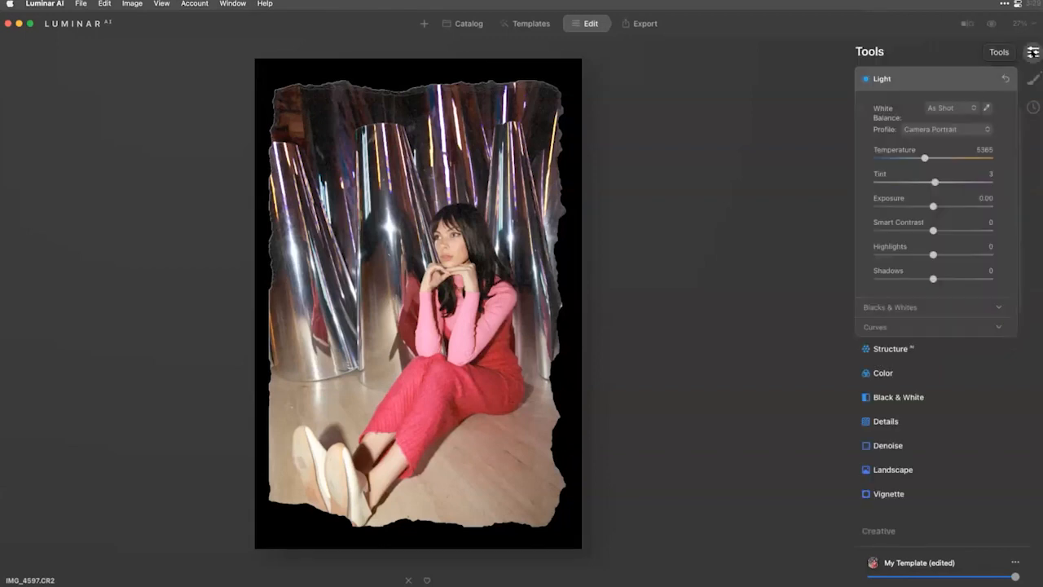
scroll(933, 337, "down", 10)
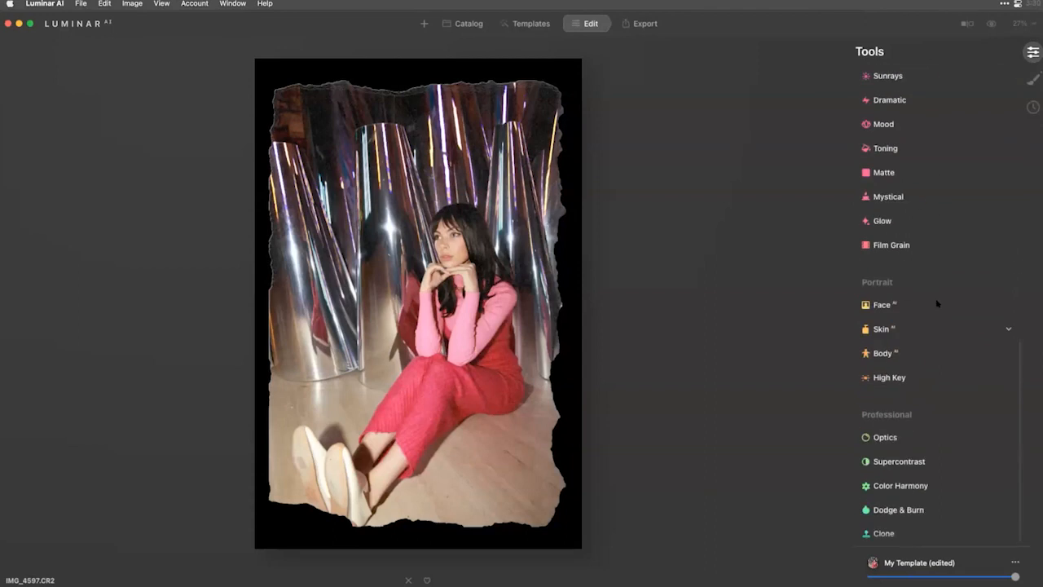
left_click(885, 123)
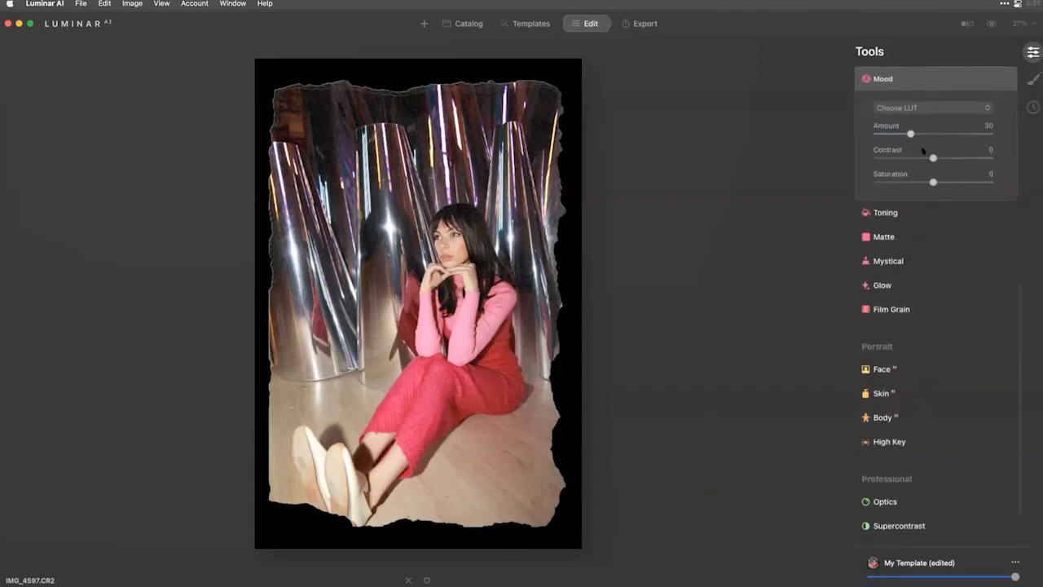
left_click(911, 108)
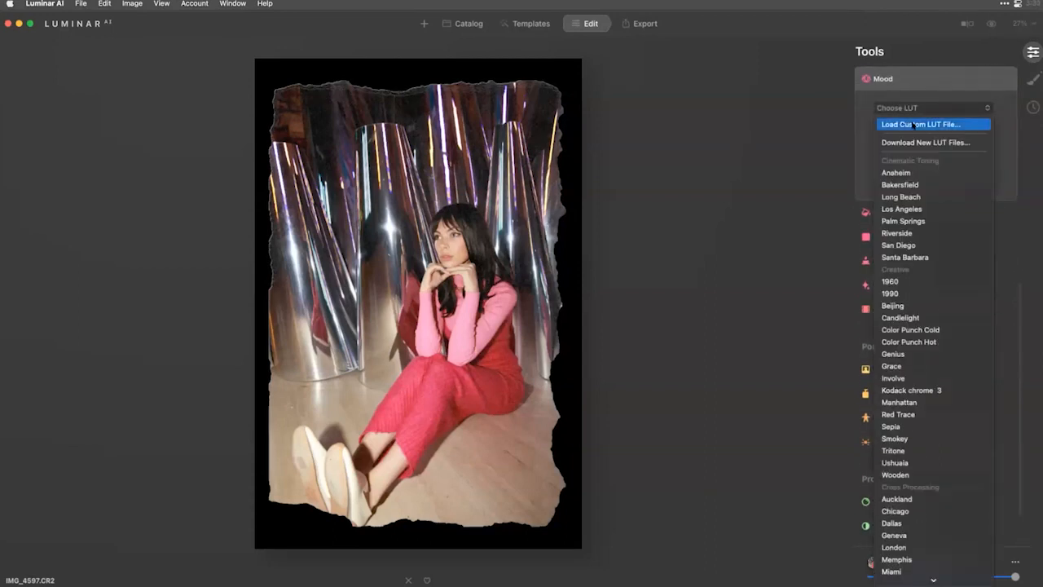
left_click(913, 124)
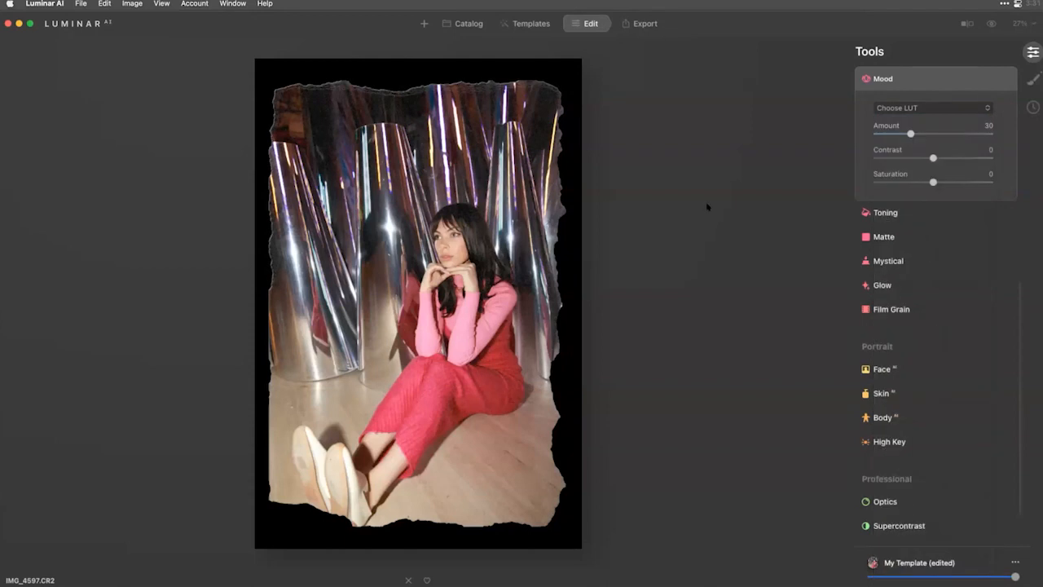
scroll(526, 222, "down", 4)
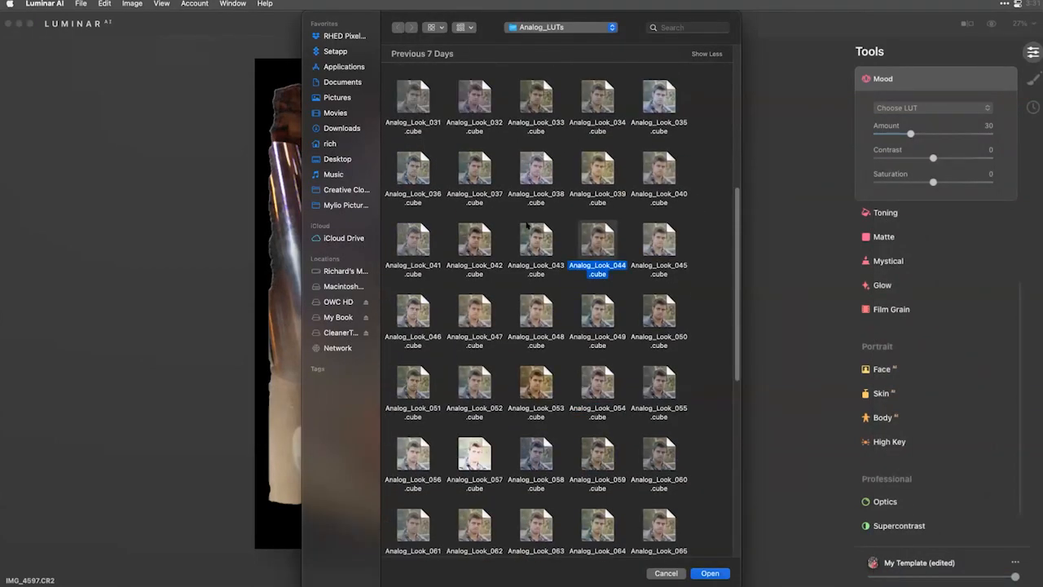
left_click(596, 309)
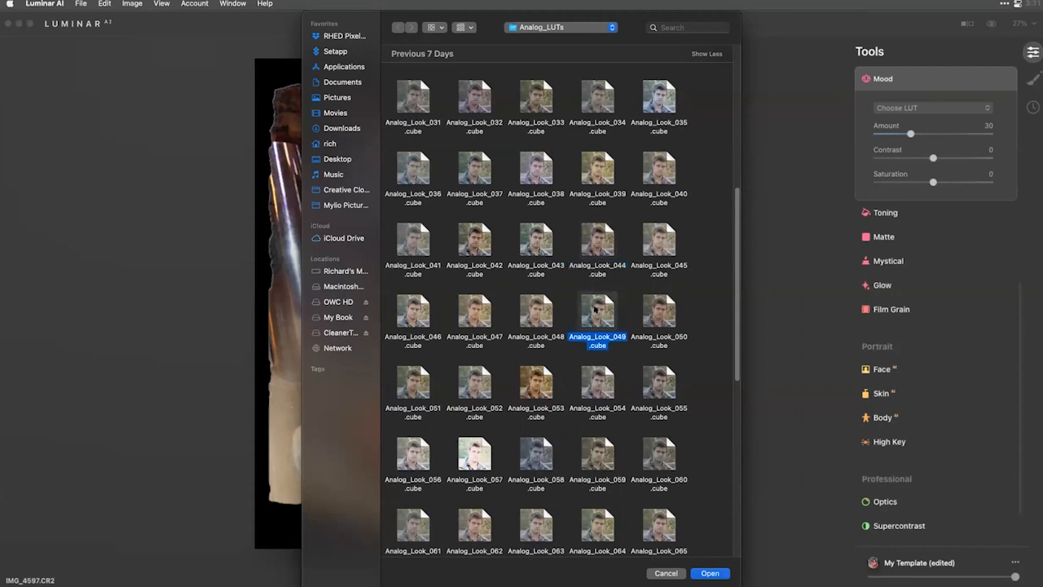
double_click(595, 308)
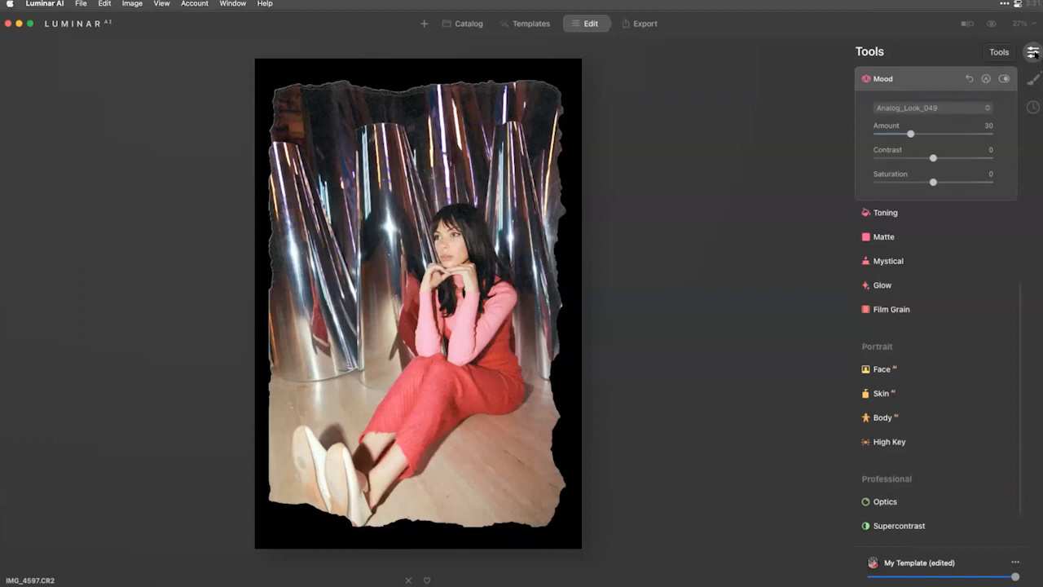
Step: Replace the Local Masking texture with Torn_C_White.png from the Torn_Edges folder
left_click(1033, 79)
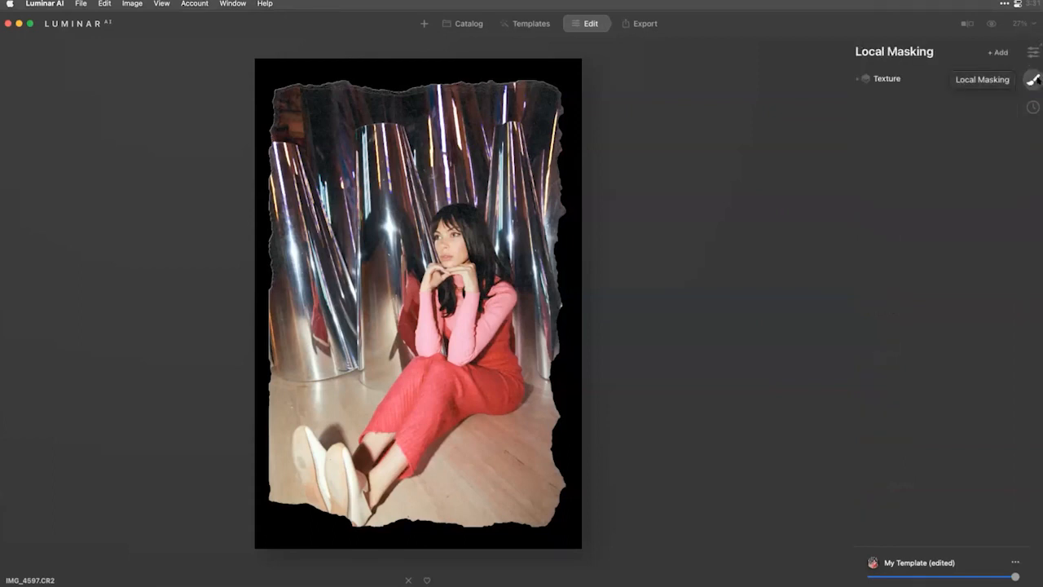
left_click(893, 79)
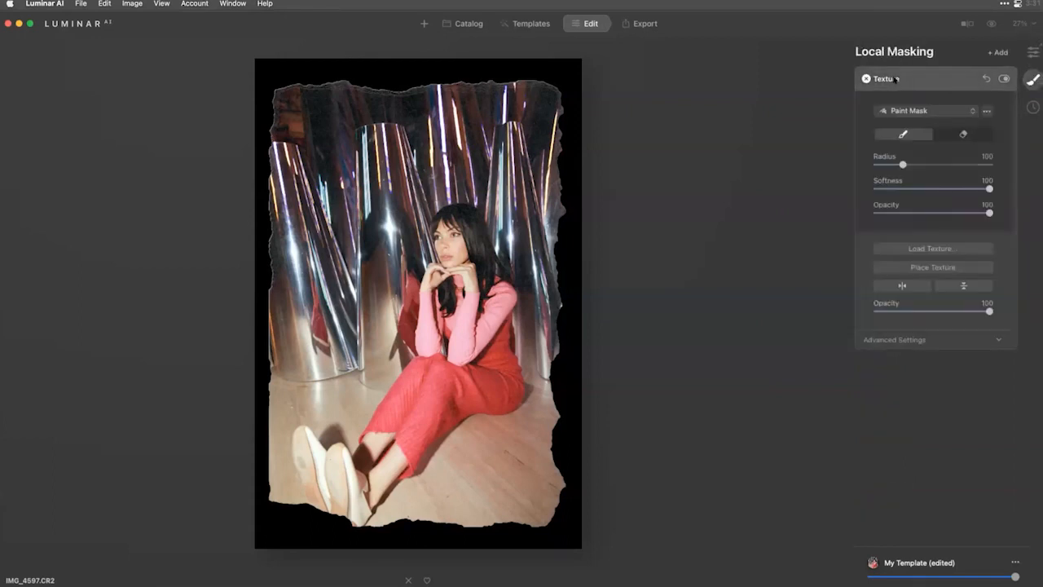
left_click(934, 248)
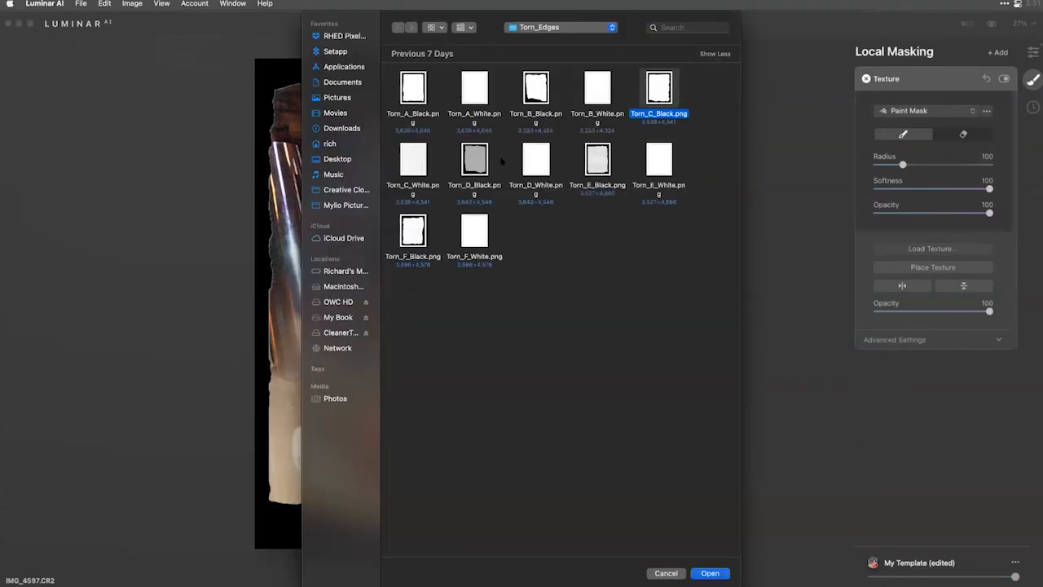
double_click(405, 162)
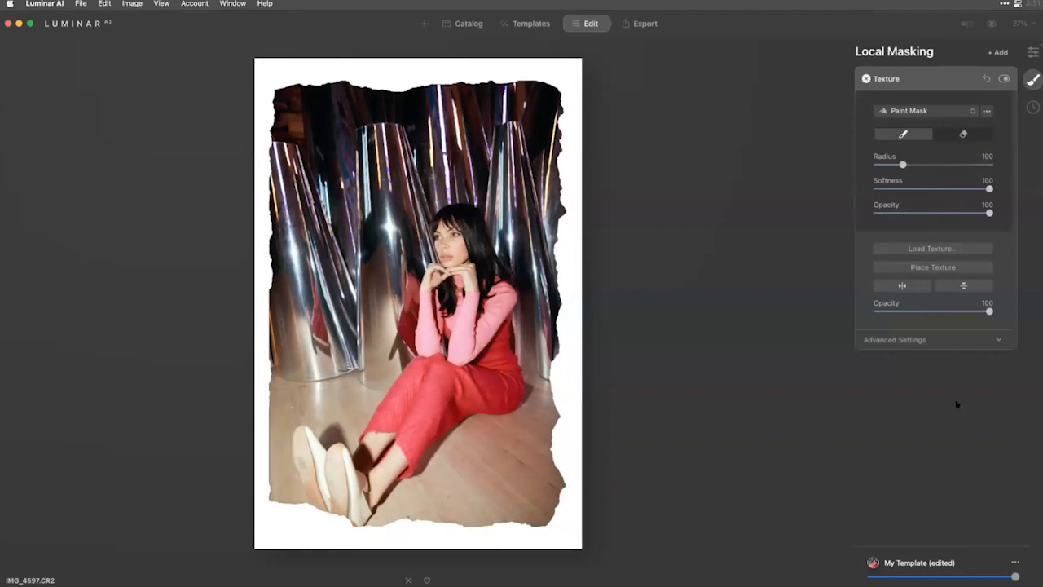
Step: In the catalog, copy the adjustments from IMG_4597.CR2 and paste them onto IMG_4403.CR2 in the row above
left_click(473, 25)
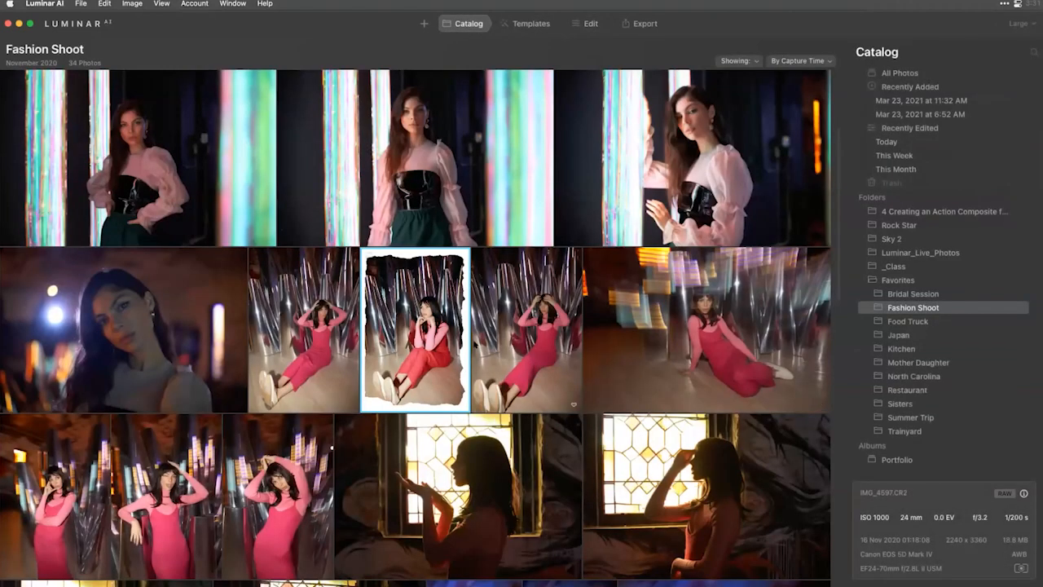
right_click(416, 334)
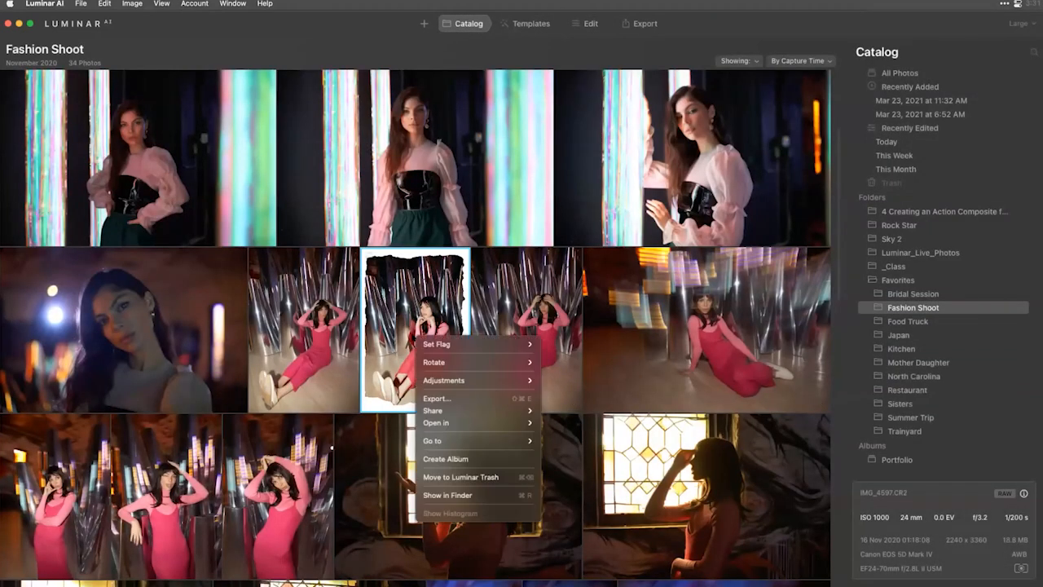
left_click(389, 357)
key("Up")
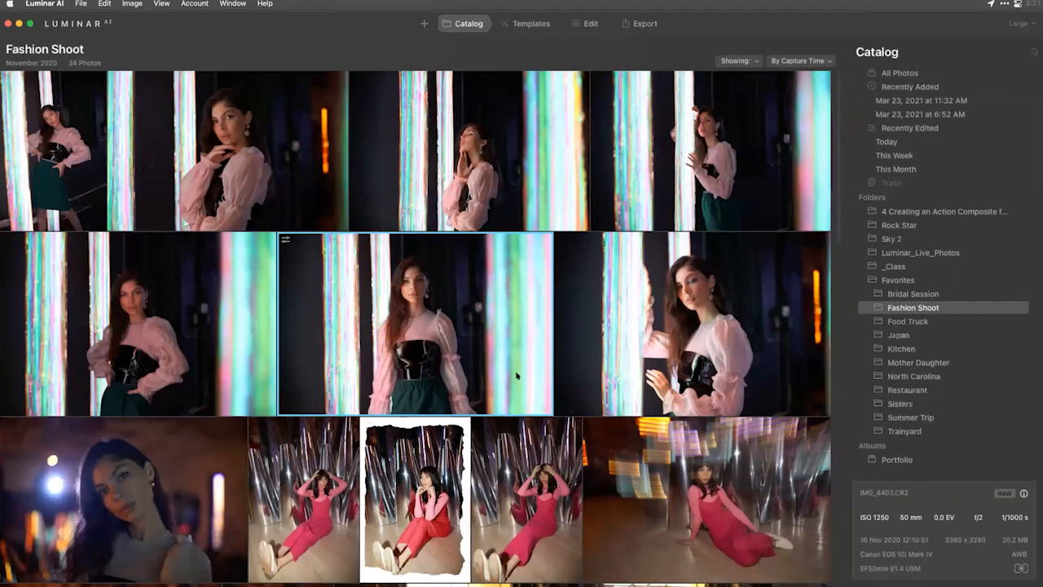
key("super+v")
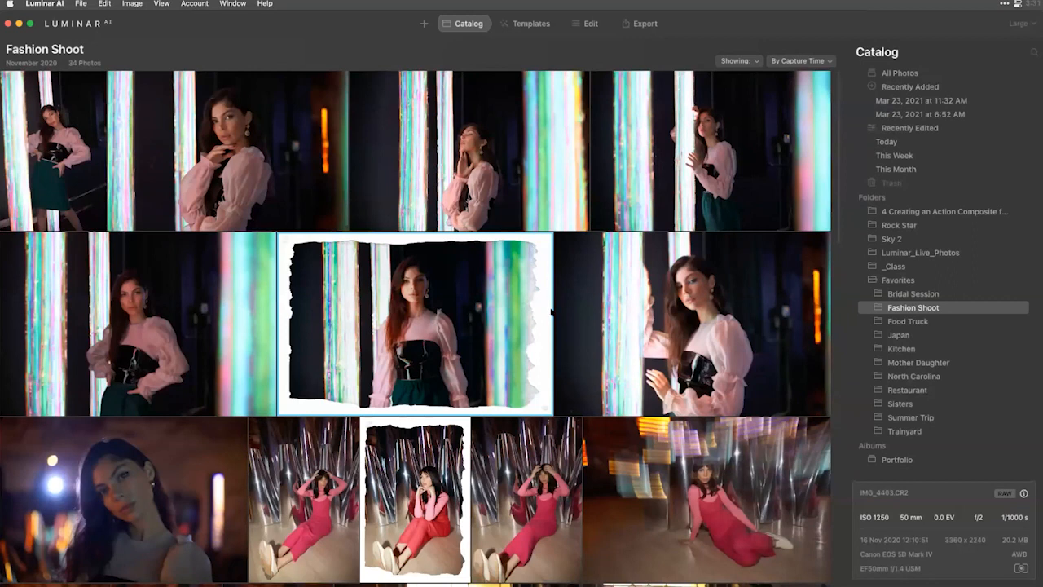
scroll(447, 323, "down", 3)
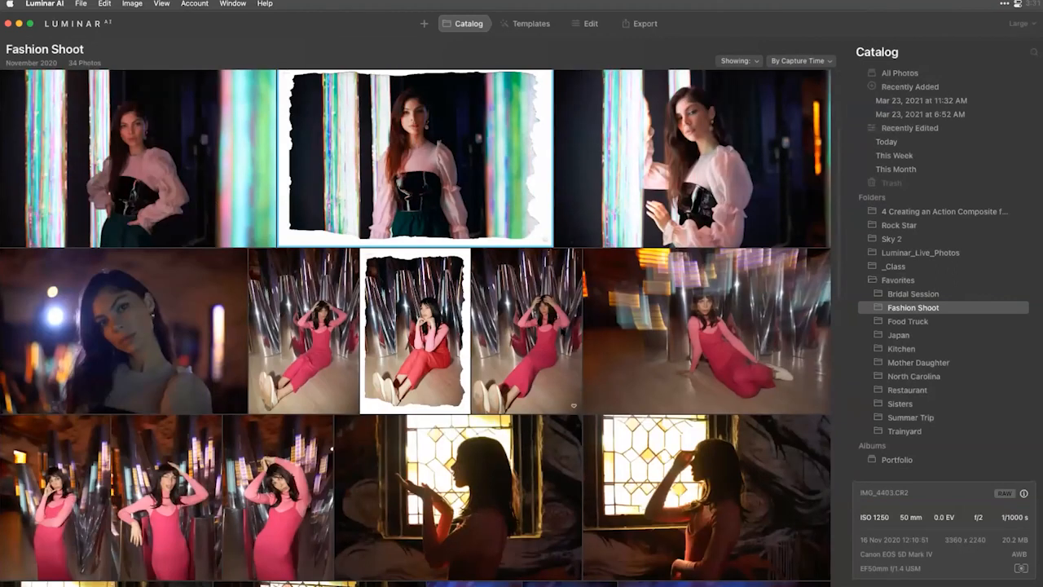
scroll(415, 326, "down", 2)
Step: Switch to Adobe Photoshop and open _A7S0883.ARW from the Shot 2 folder in Camera Raw
key("super+Tab")
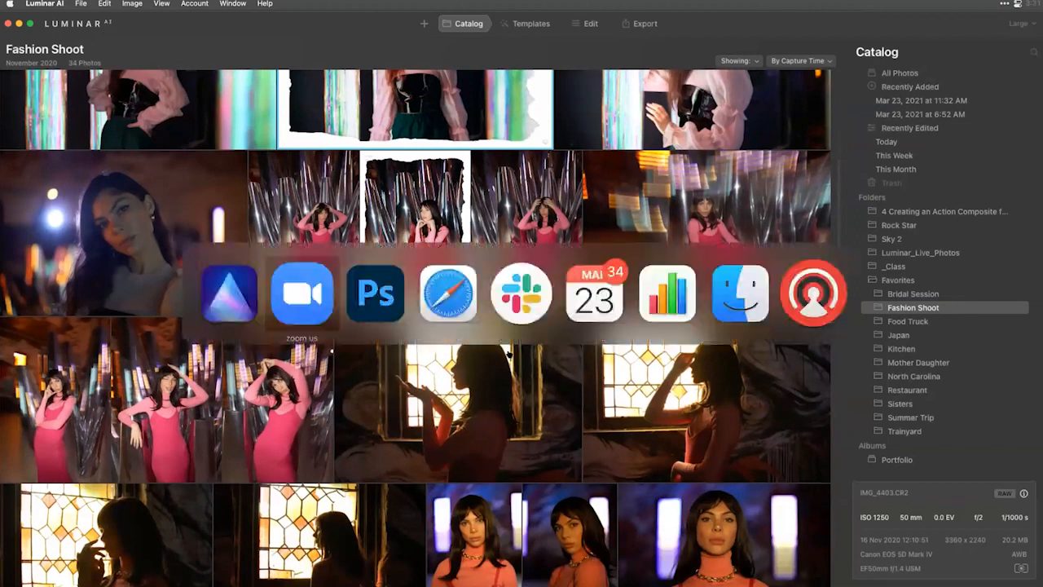
left_click(517, 293)
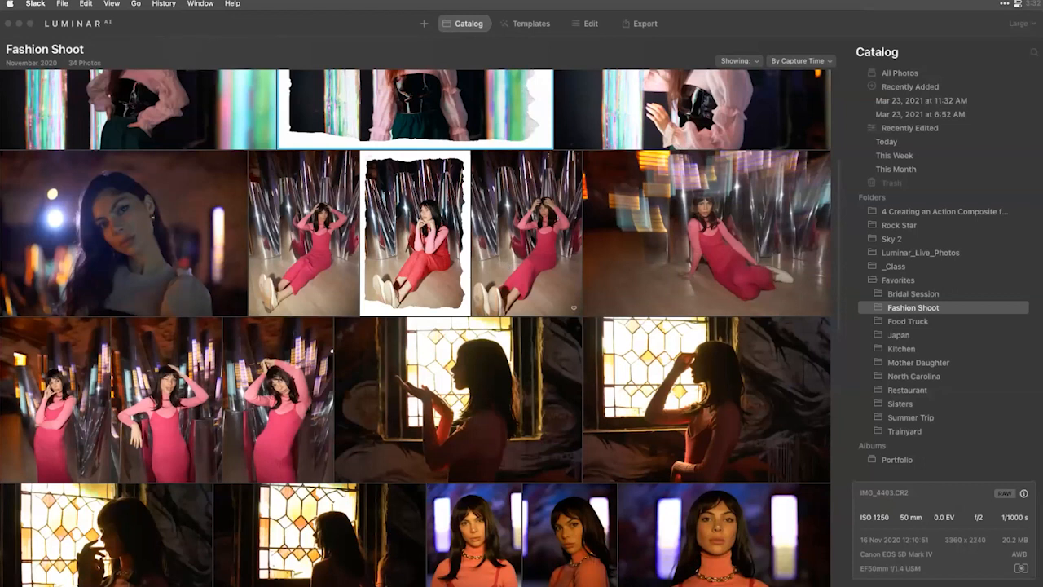
key("super+Tab")
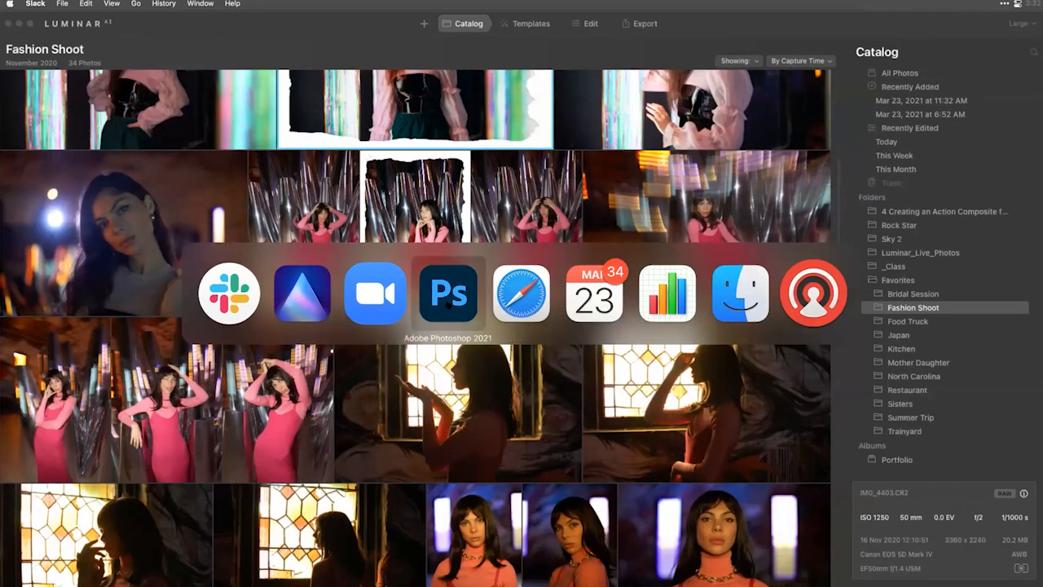
left_click(447, 301)
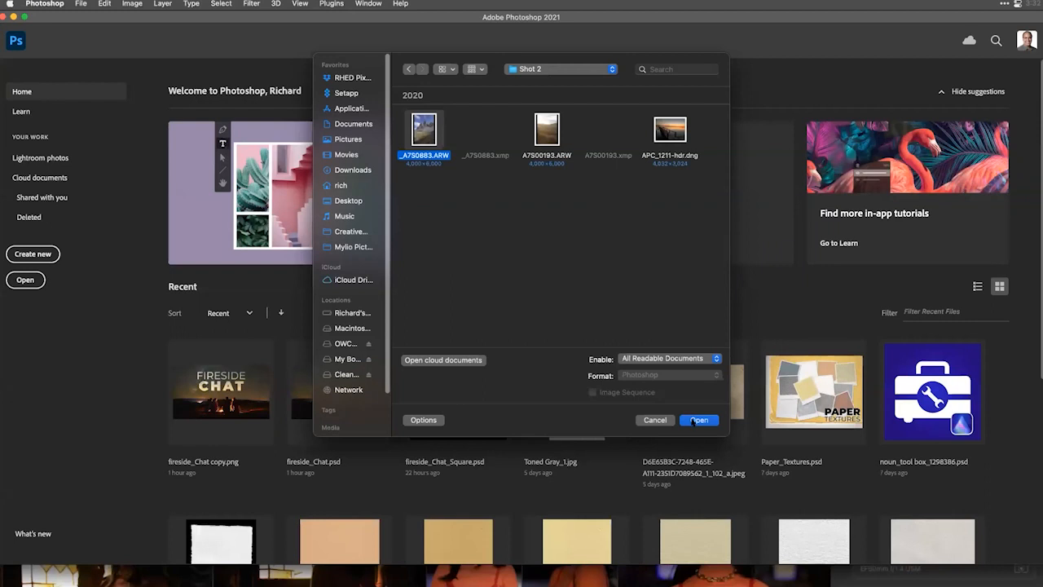
left_click(693, 420)
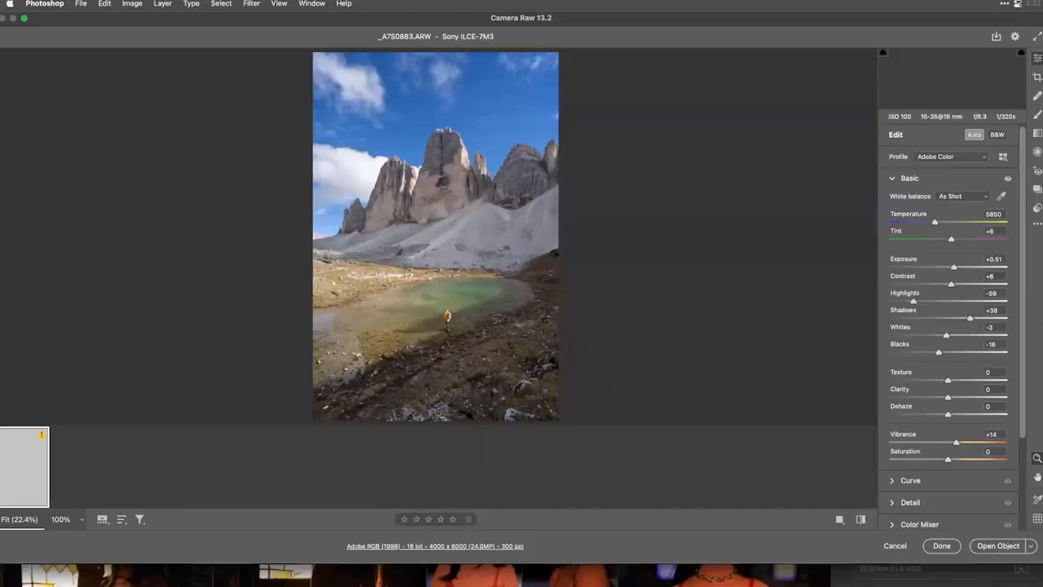
Step: Keep the Camera Raw workflow option Open in Photoshop as Smart Objects enabled and open the photo as a smart object
left_click(473, 546)
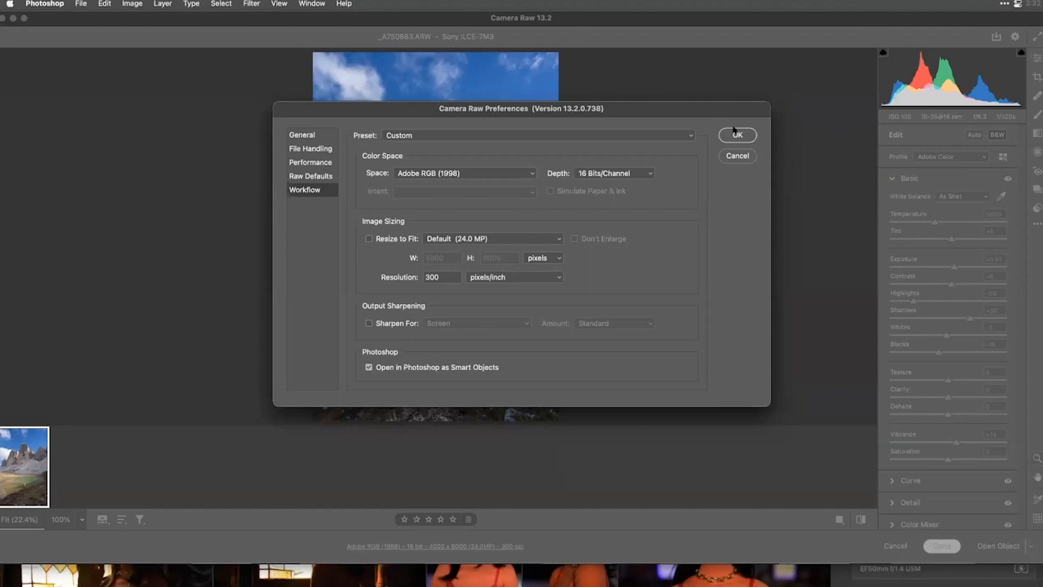
left_click(733, 134)
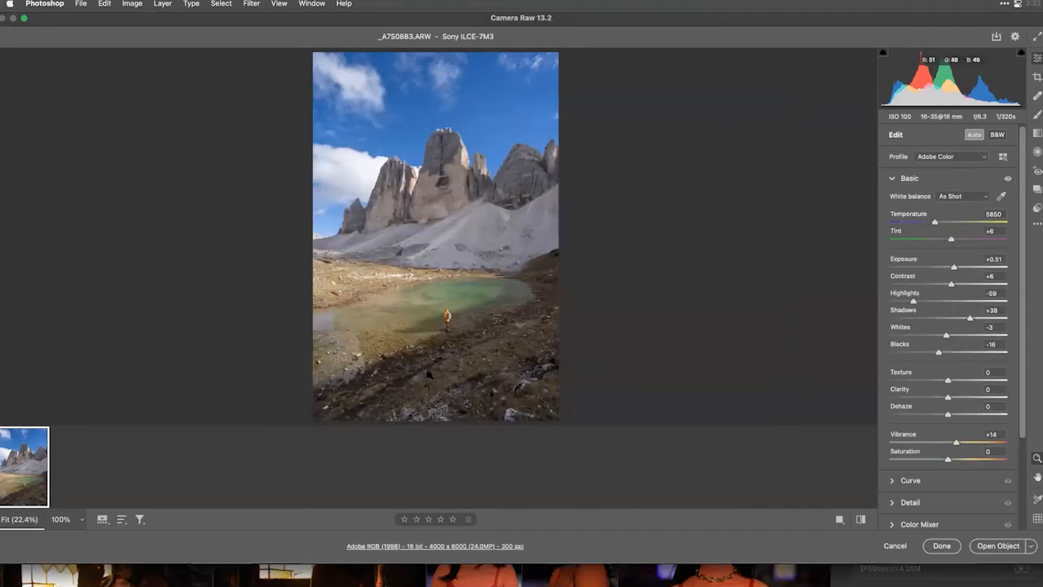
left_click(983, 545)
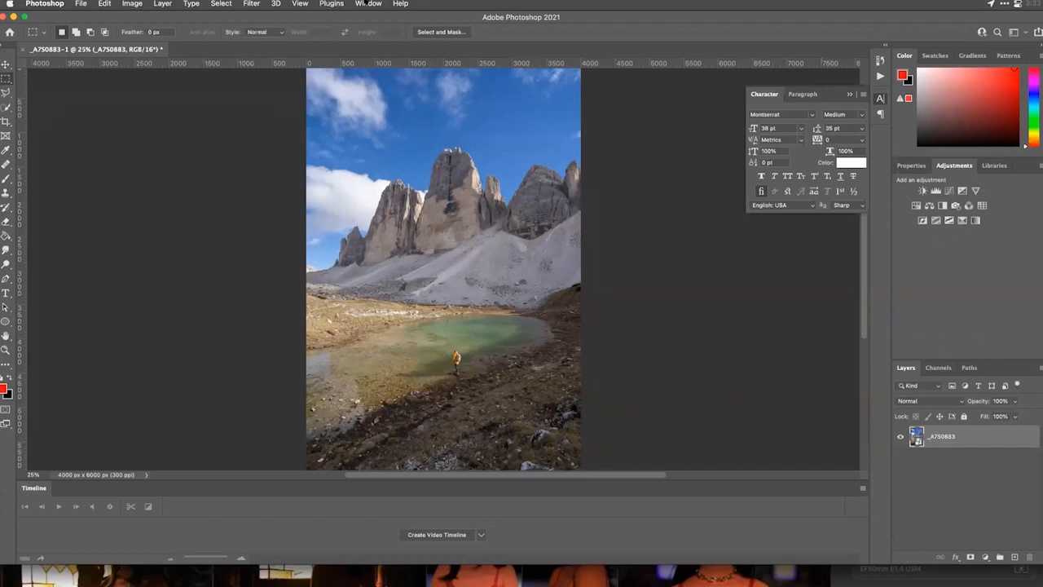
Step: Run the Skylum Software Luminar AI filter on the _A7S0883 smart object layer
left_click(252, 4)
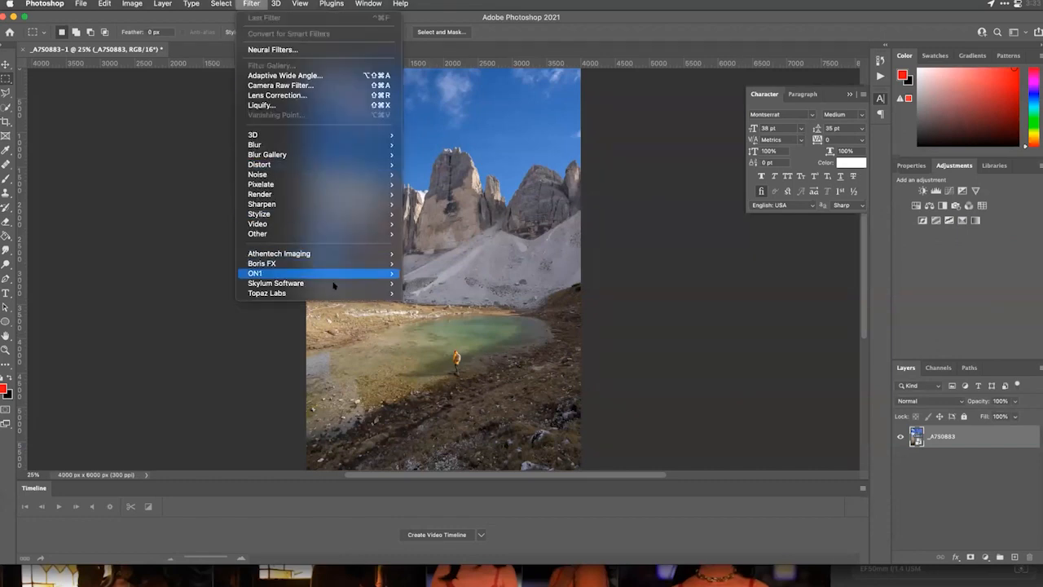
mouse_move(333, 283)
left_click(473, 312)
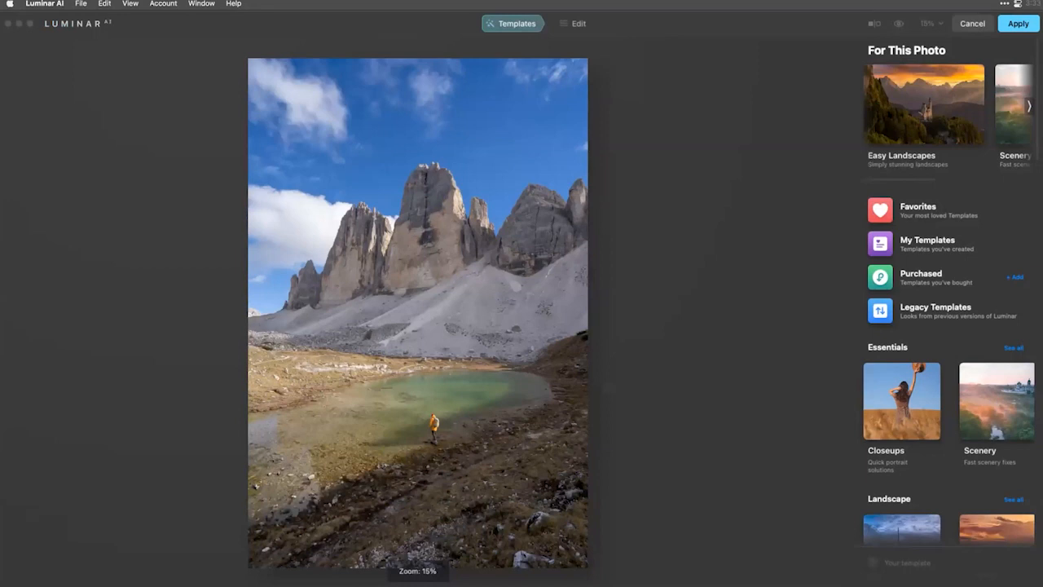
Step: Try the Sunset template from the Easy Landscapes collection and apply Clean Light instead
left_click(924, 104)
left_click(903, 259)
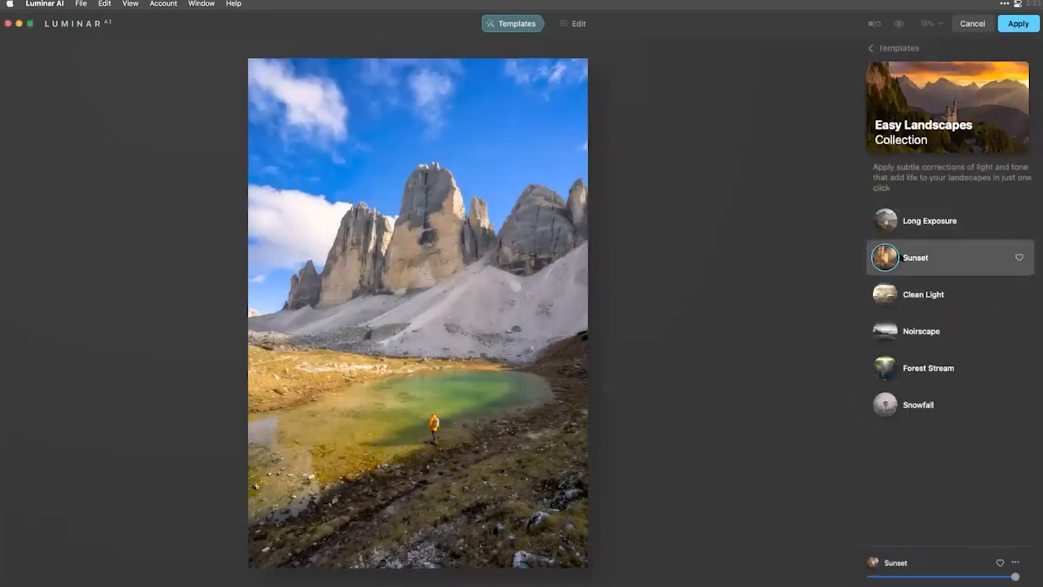
left_click(932, 293)
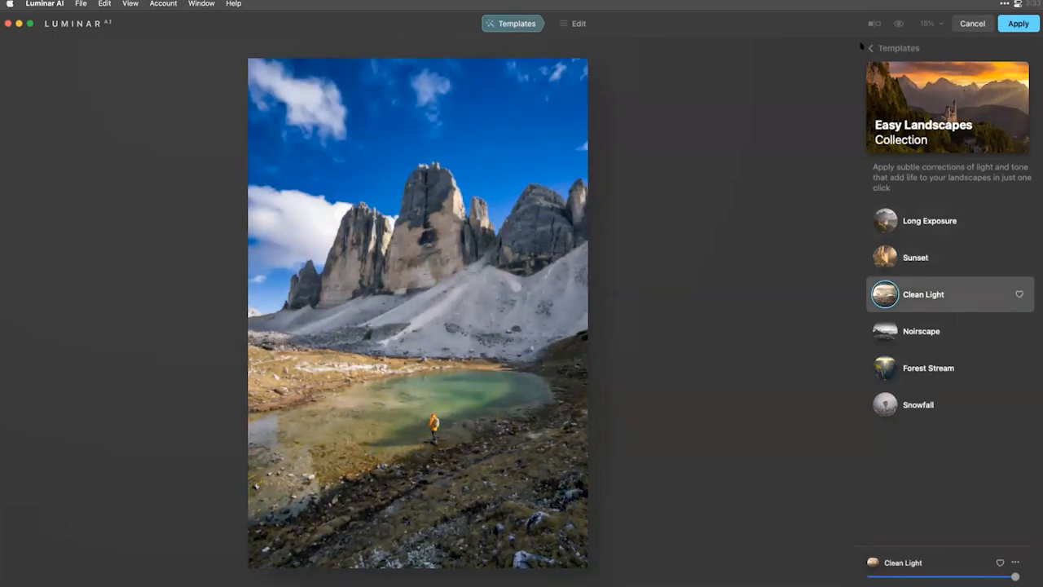
Step: Erase the hiker in the yellow jacket beside the lake with the Erase tool
left_click(906, 49)
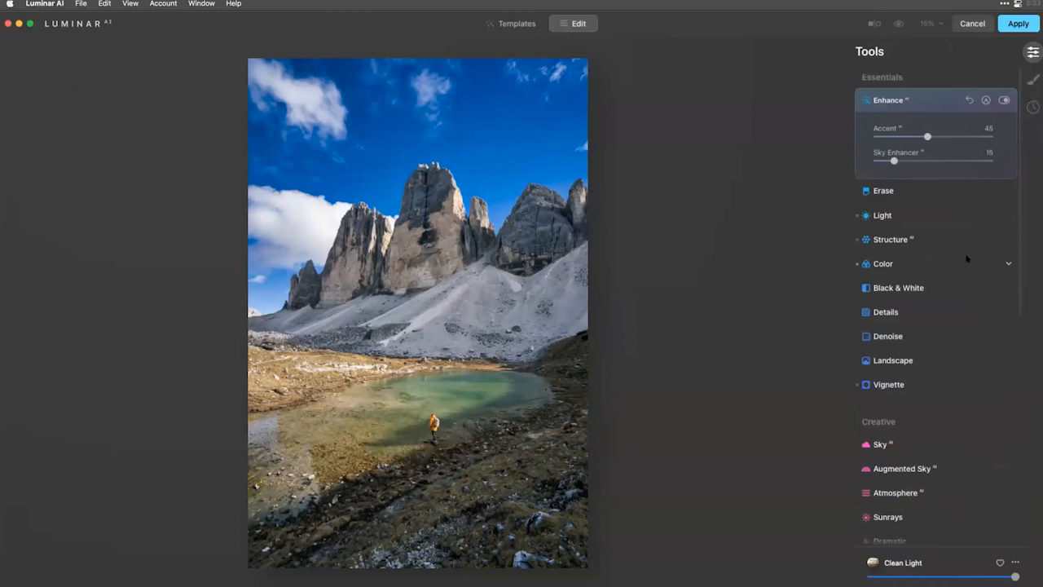
left_click(895, 196)
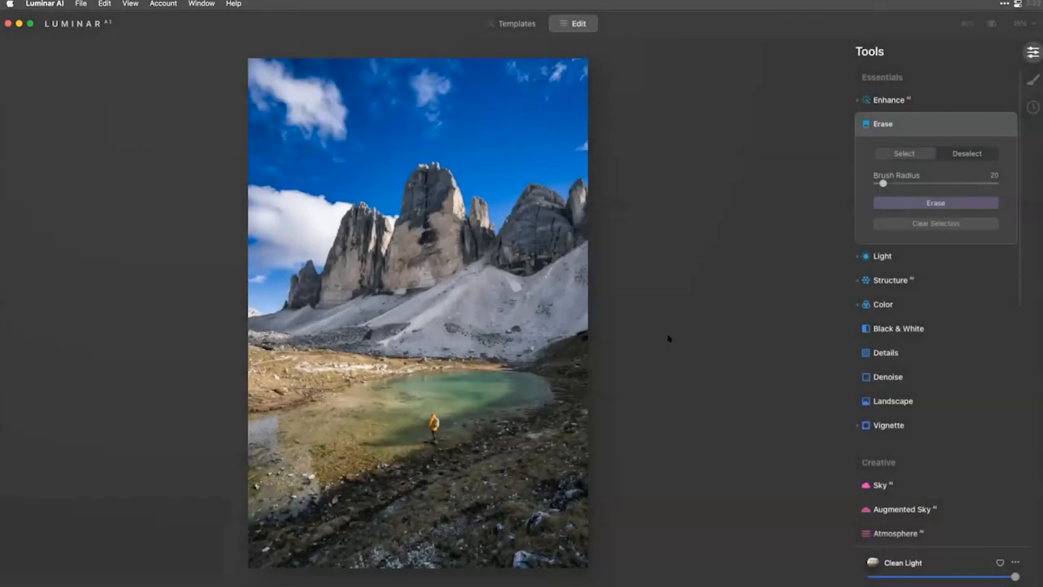
mouse_move(429, 418)
left_mouse_down()
mouse_move(433, 441)
mouse_move(431, 415)
left_mouse_up()
left_click(943, 205)
left_click(936, 126)
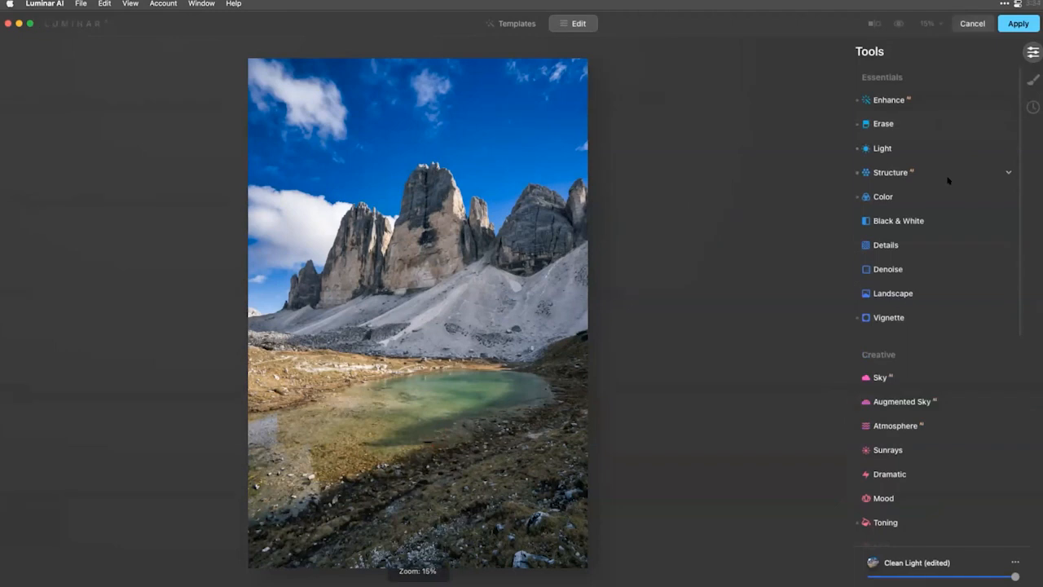
Step: Replace the sky with Sunset Clouds 3 from the Sunset Clouds category in Sky AI
scroll(946, 269, "down", 2)
left_click(948, 313)
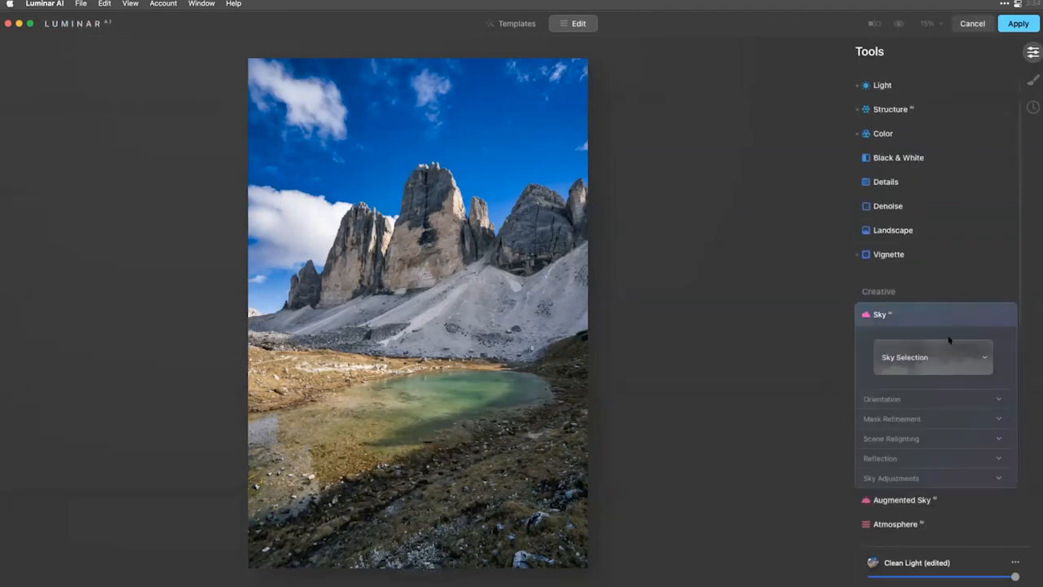
left_click(949, 342)
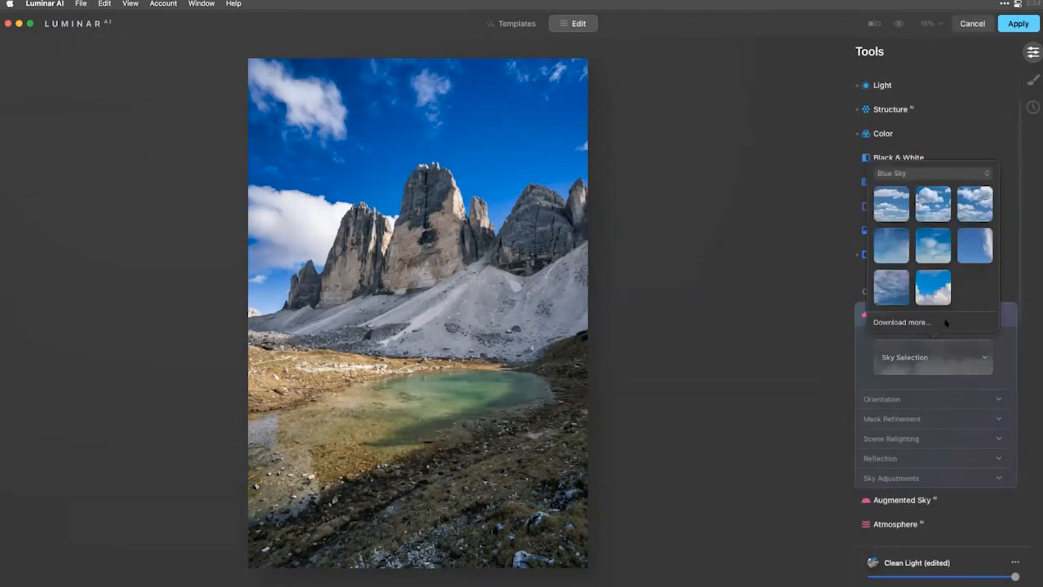
left_click(903, 176)
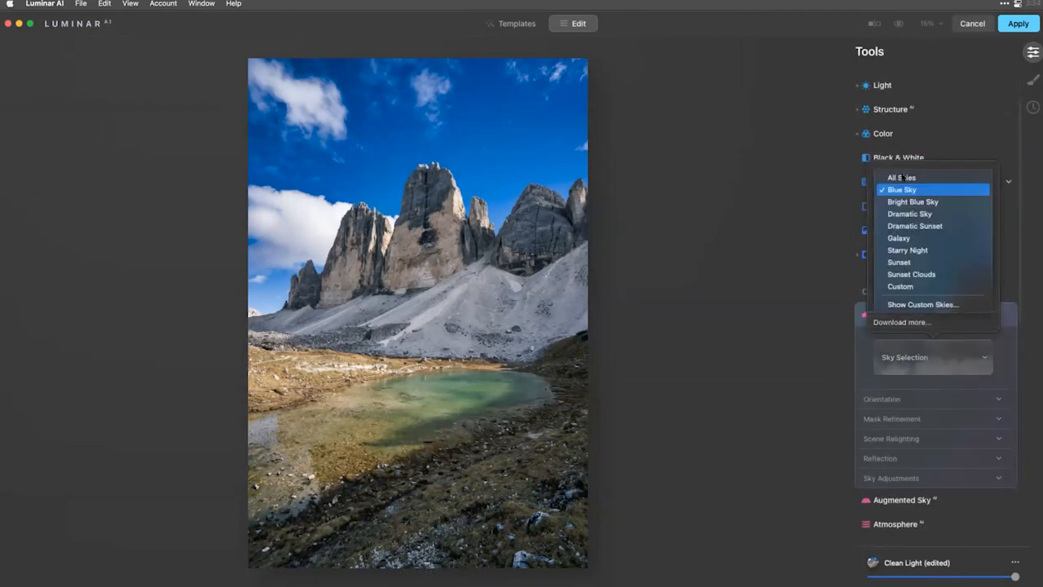
left_click(913, 275)
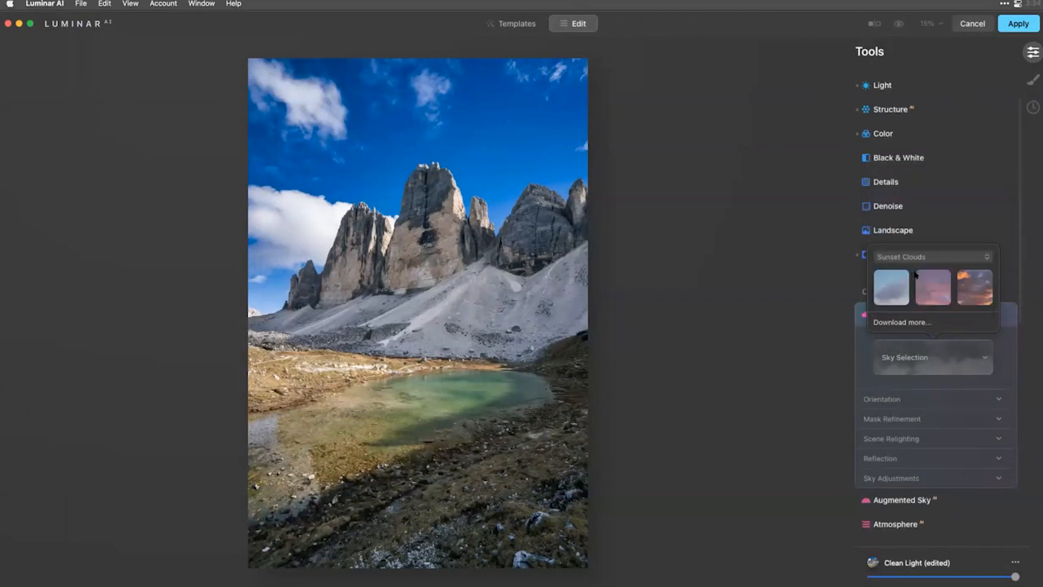
left_click(974, 292)
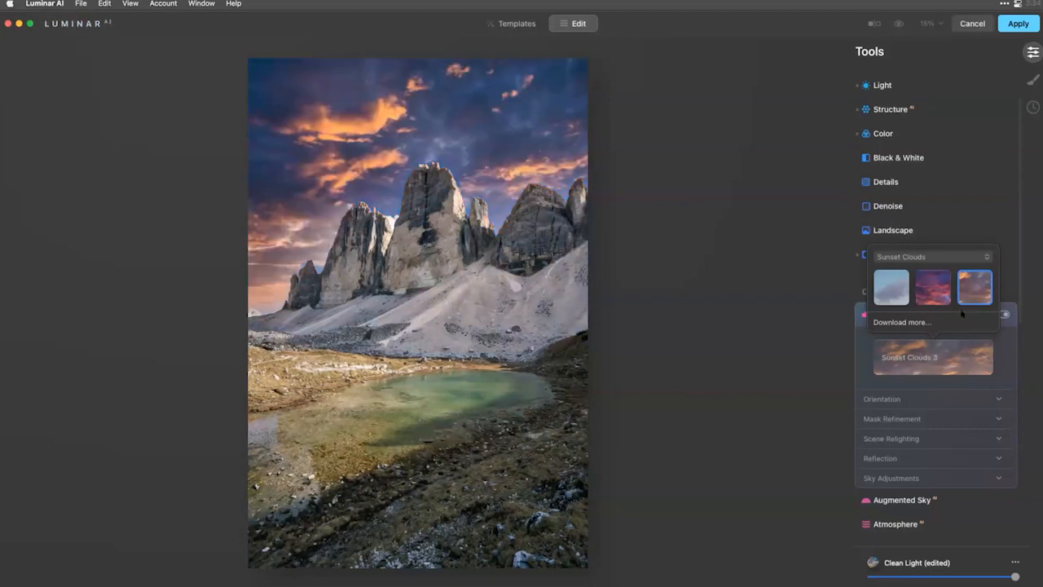
Step: Refine the sky mask with Global 44 and set scene relighting to Relight Strength 54 and Relight Saturation 73
left_click(897, 421)
left_click_drag(901, 444, 924, 445)
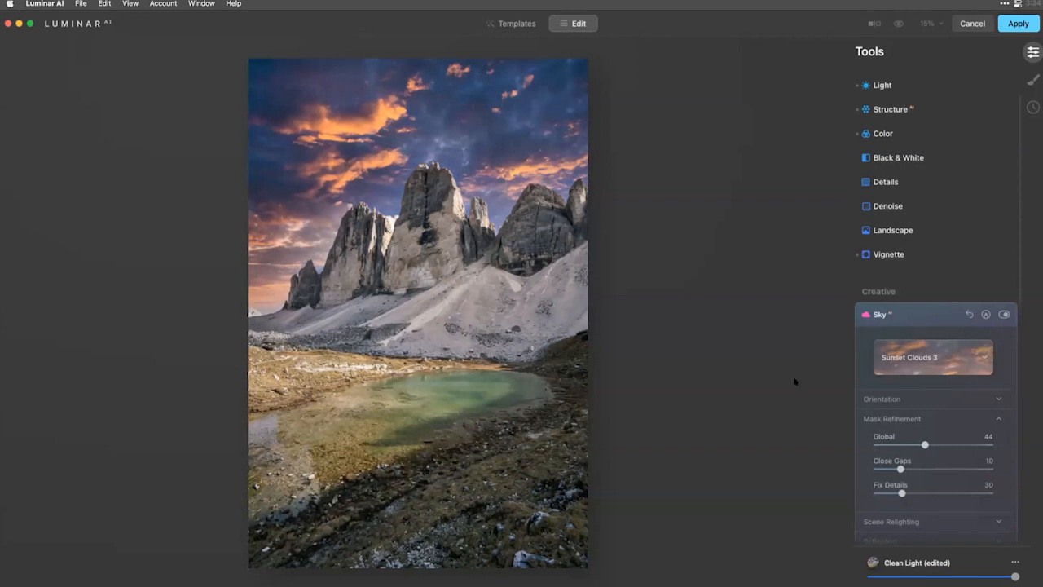
scroll(937, 424, "down", 5)
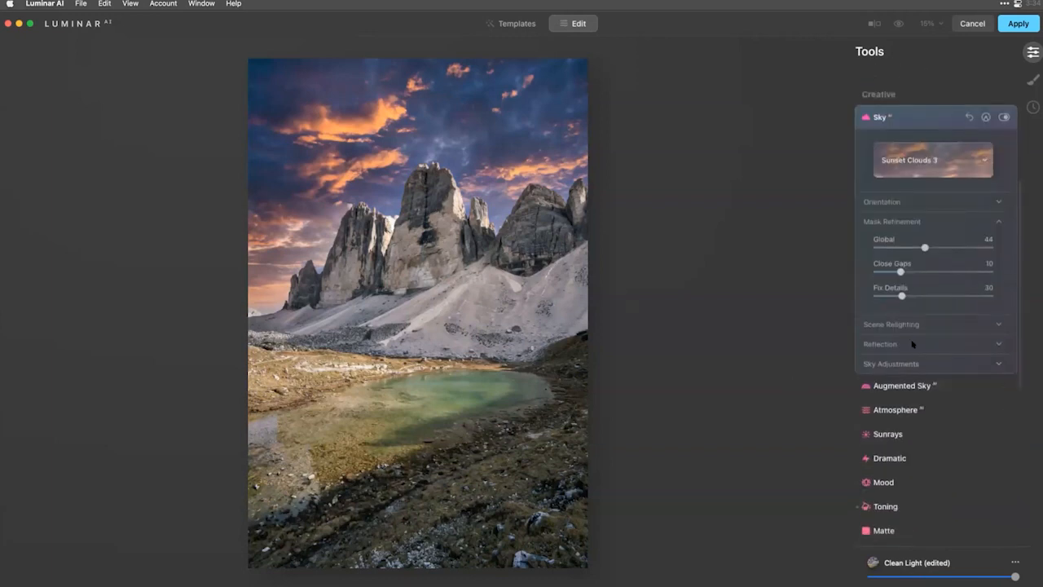
left_click(903, 323)
mouse_move(938, 373)
left_mouse_down()
mouse_move(970, 373)
mouse_move(960, 373)
mouse_move(966, 351)
mouse_move(935, 353)
left_mouse_up()
left_click(955, 350)
Step: Set the sky's Reflection Amount to 64 and apply the Luminar AI edits back to the Photoshop smart object
left_click(914, 423)
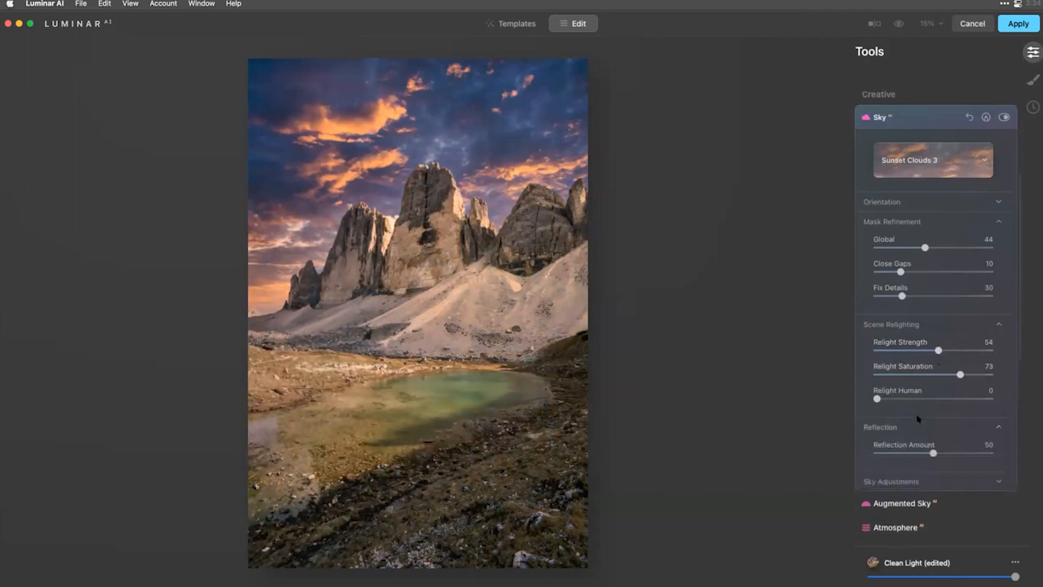
left_click_drag(917, 452, 949, 452)
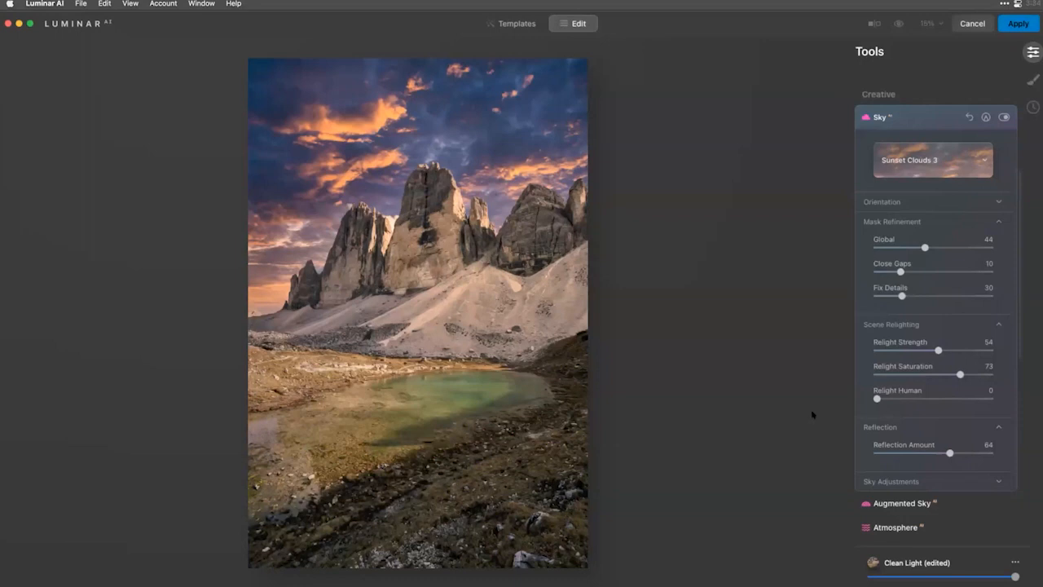
key("Return")
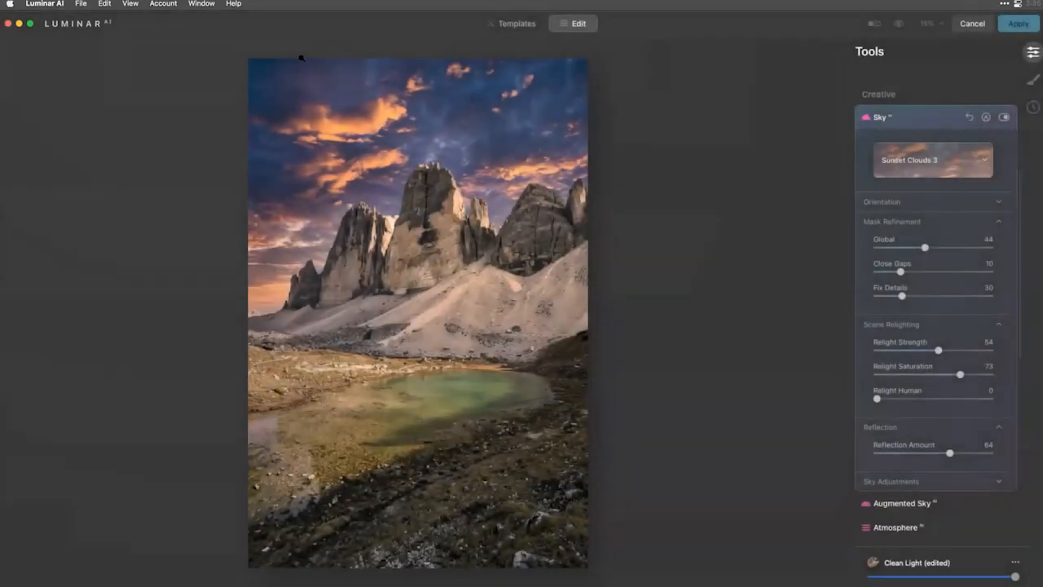
left_click(1012, 24)
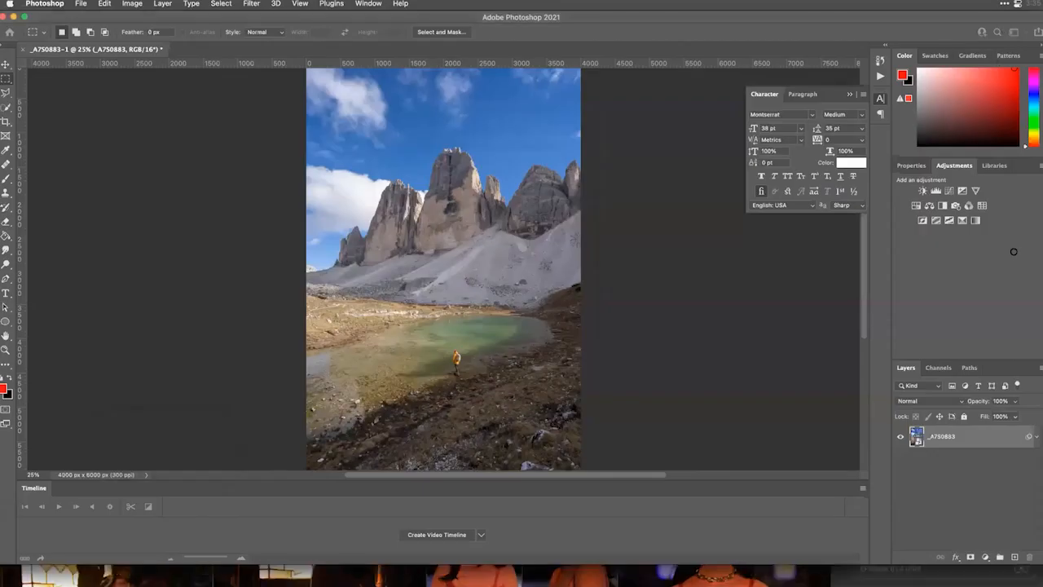